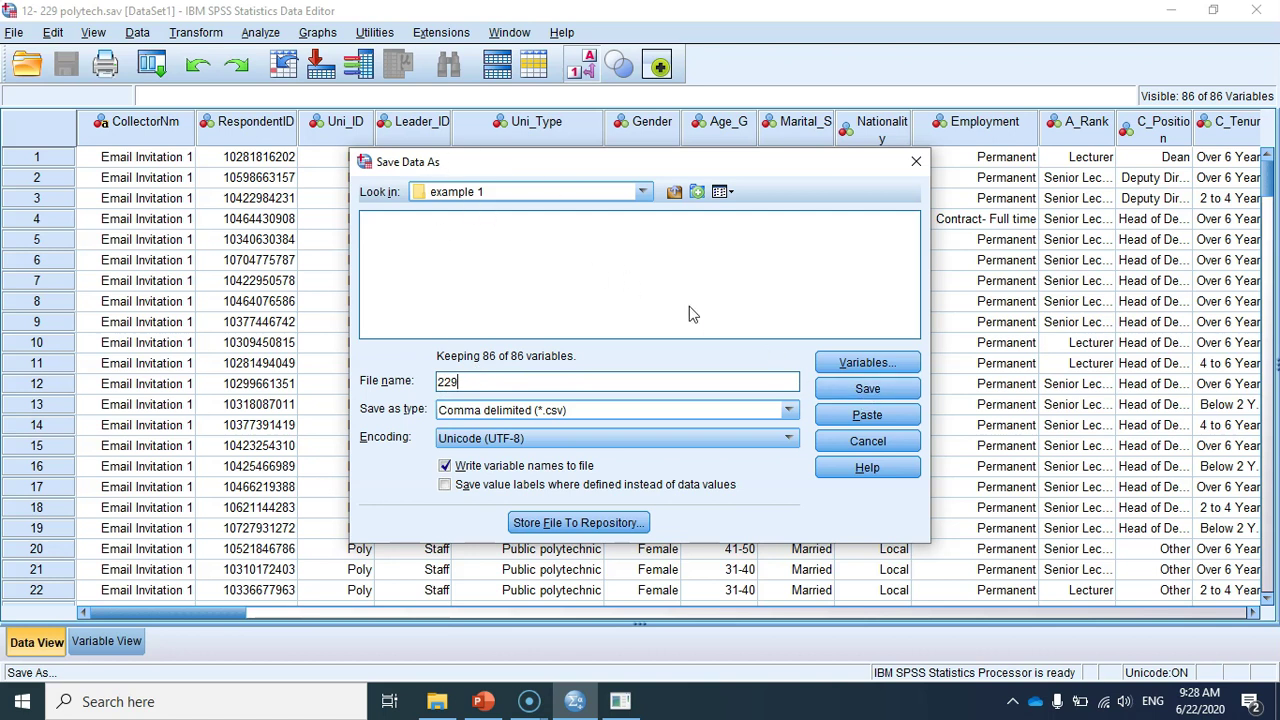
Step: Save the dataset as the comma-delimited file 229 in the example 1 folder and dismiss the output viewer
click(864, 392)
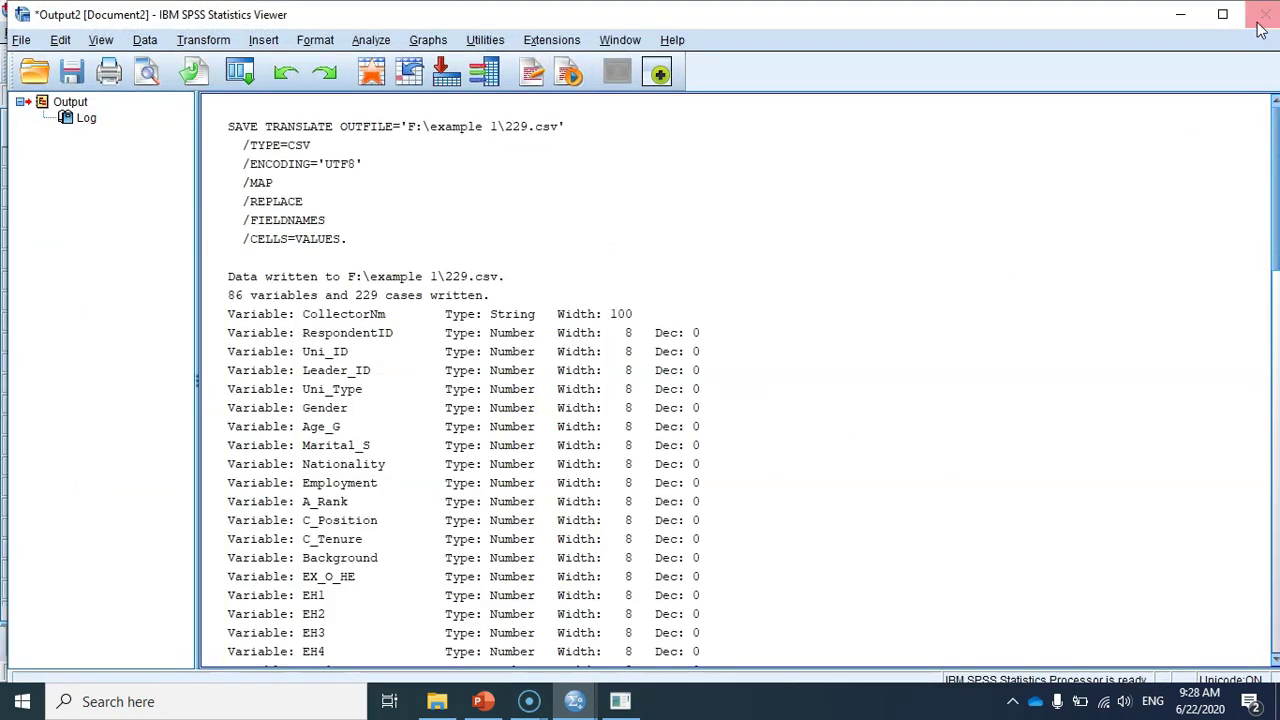
click(1196, 14)
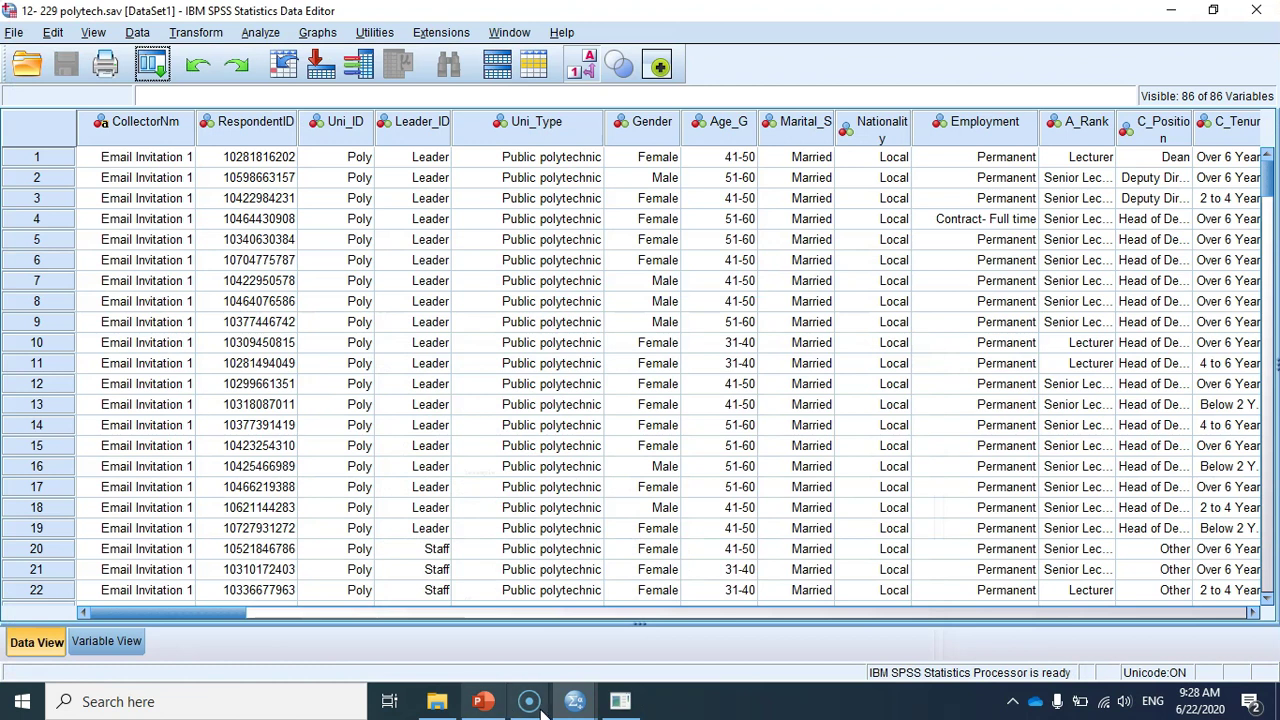
Step: Switch to SmartPLS and create a new project named example 1
click(617, 706)
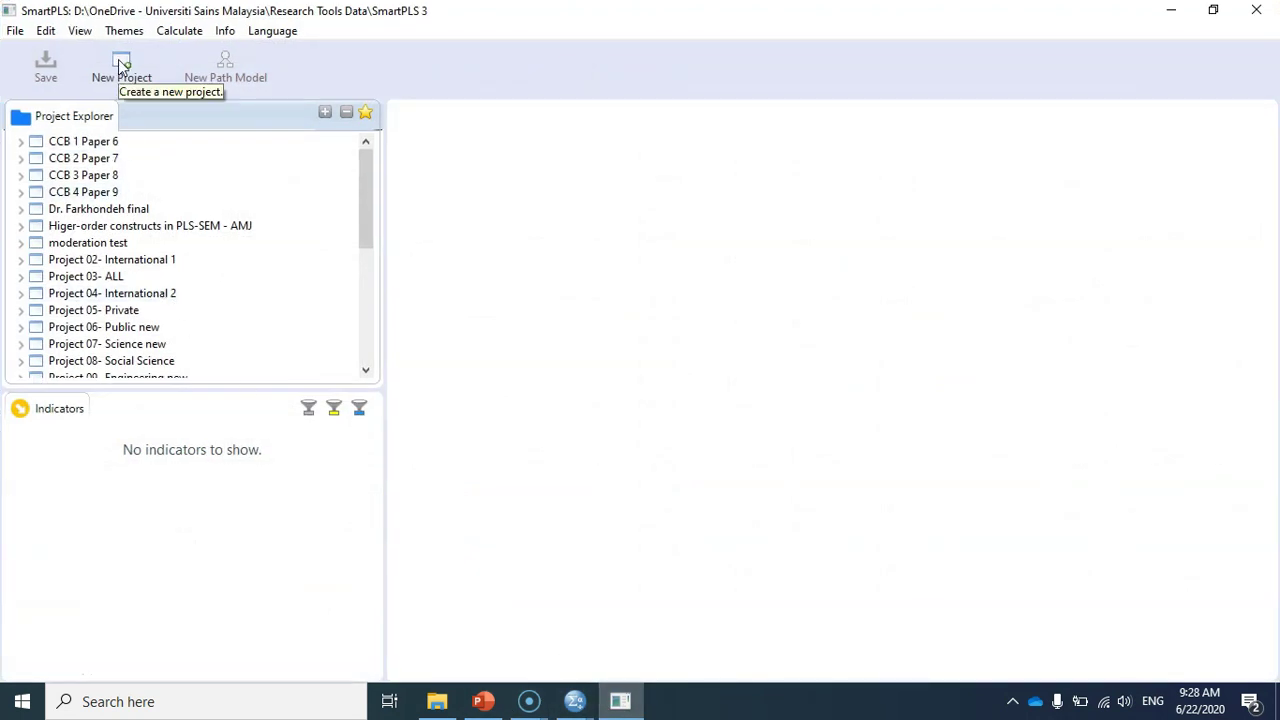
click(118, 59)
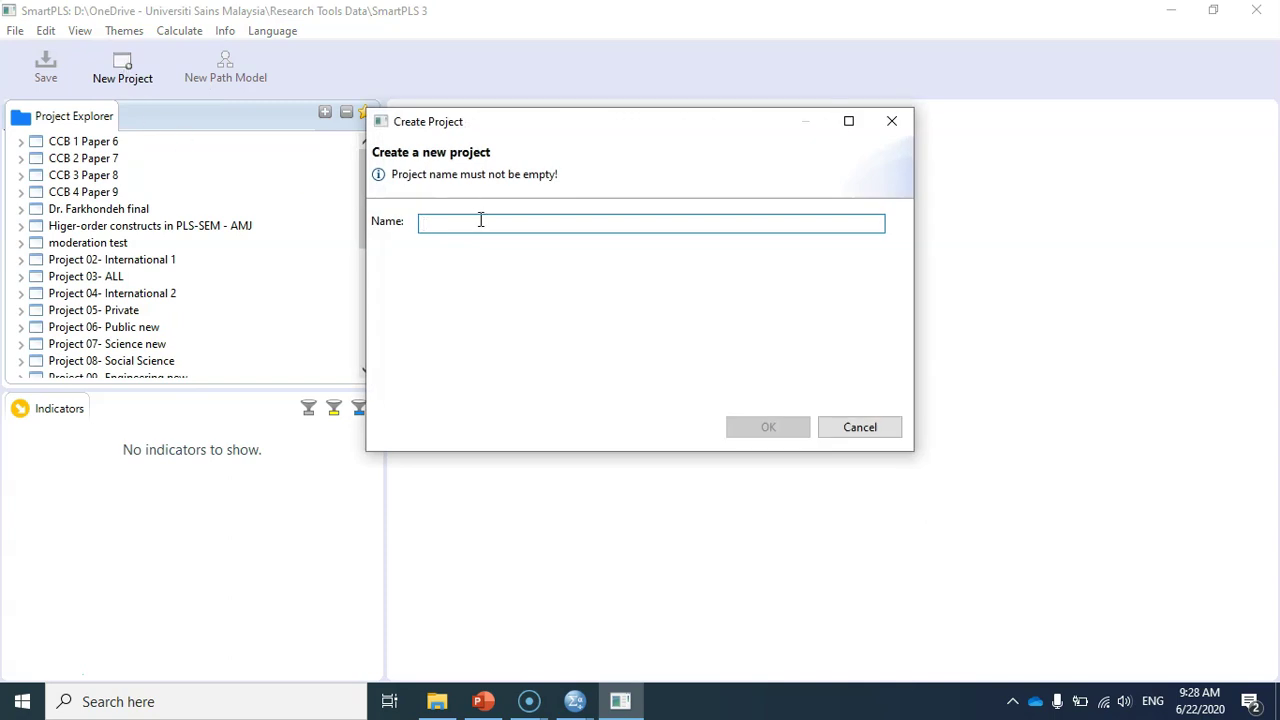
text(example 1)
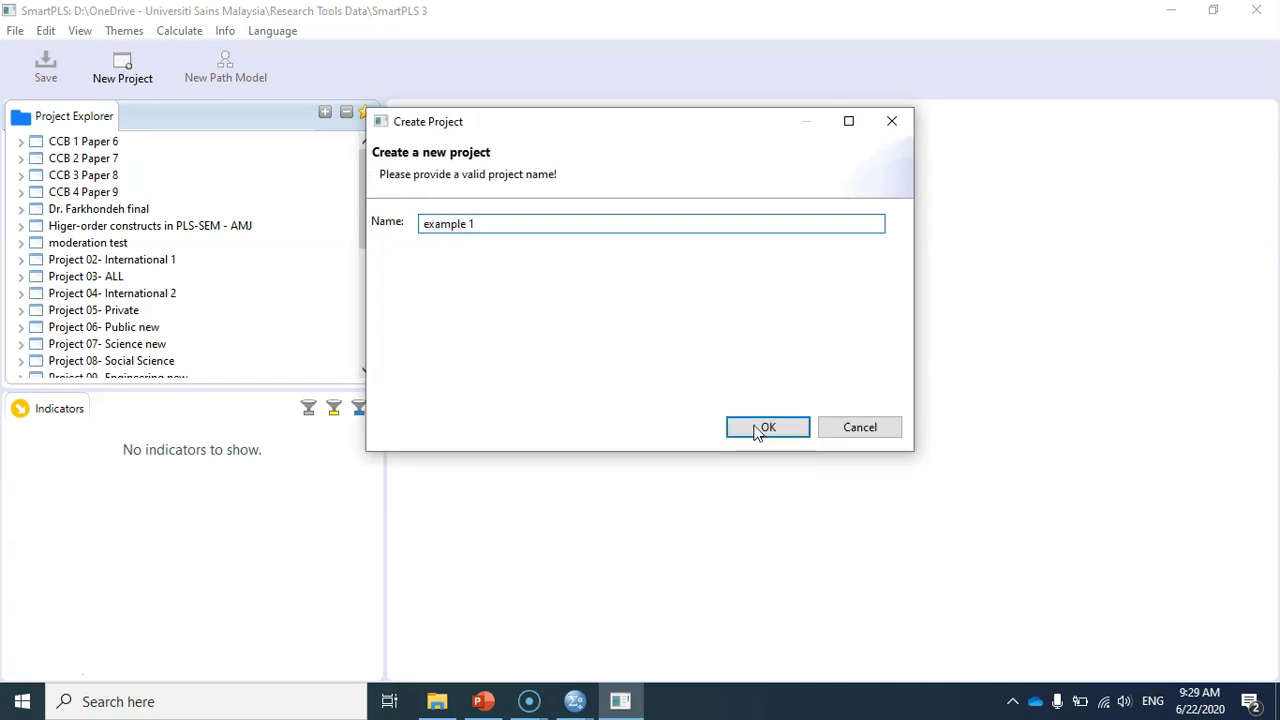
click(759, 430)
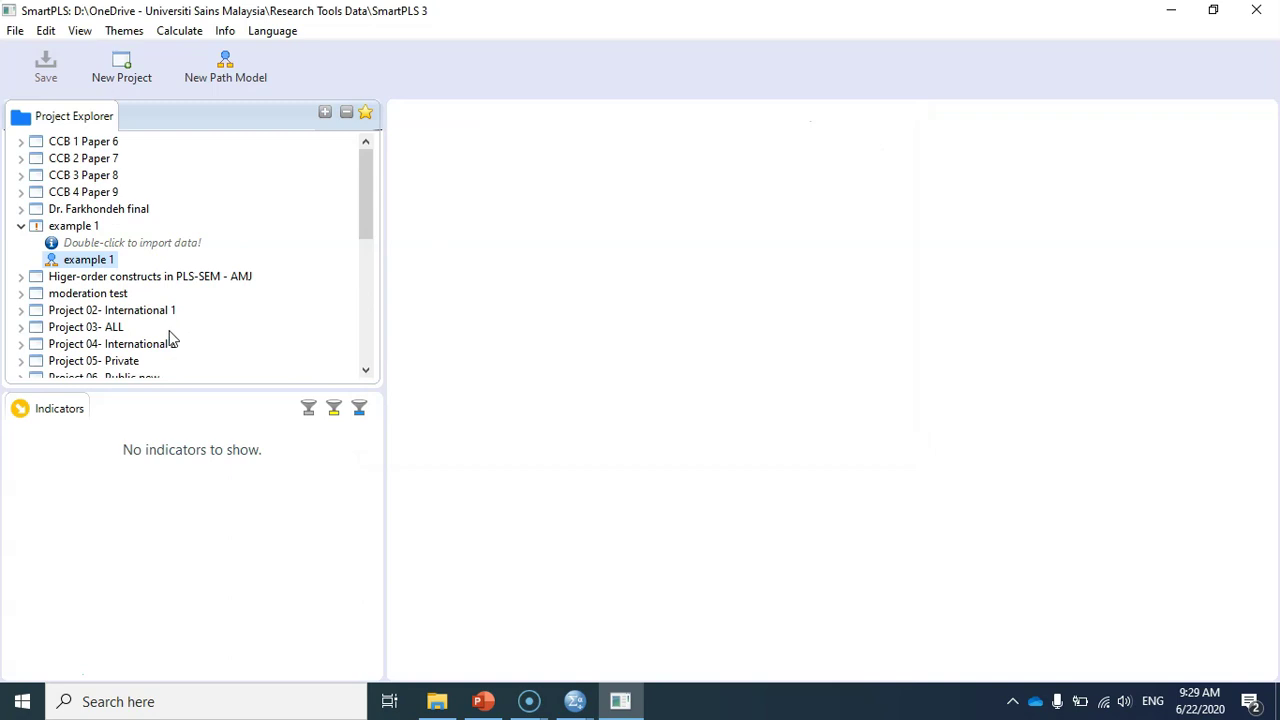
Step: Import the data file 229 from the example 1 folder on Local Disk (F:) into the project, keeping the name 229
double_click(108, 244)
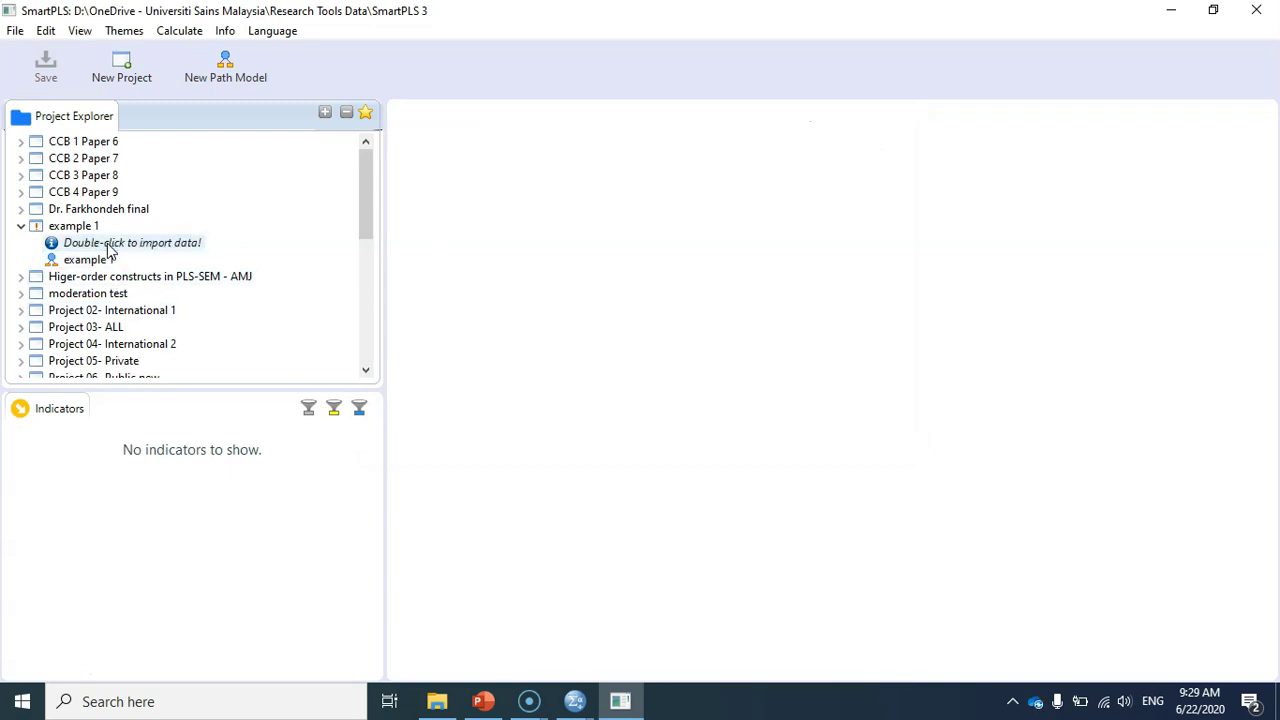
double_click(390, 219)
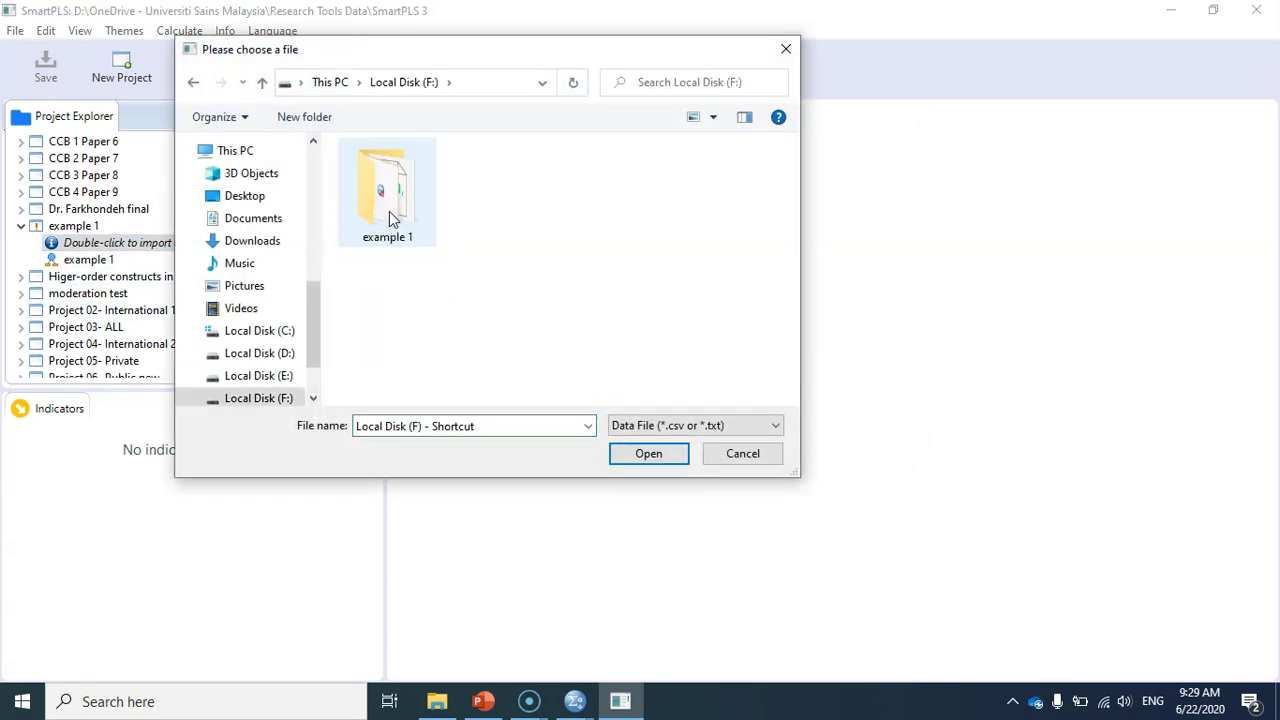
double_click(388, 200)
click(371, 176)
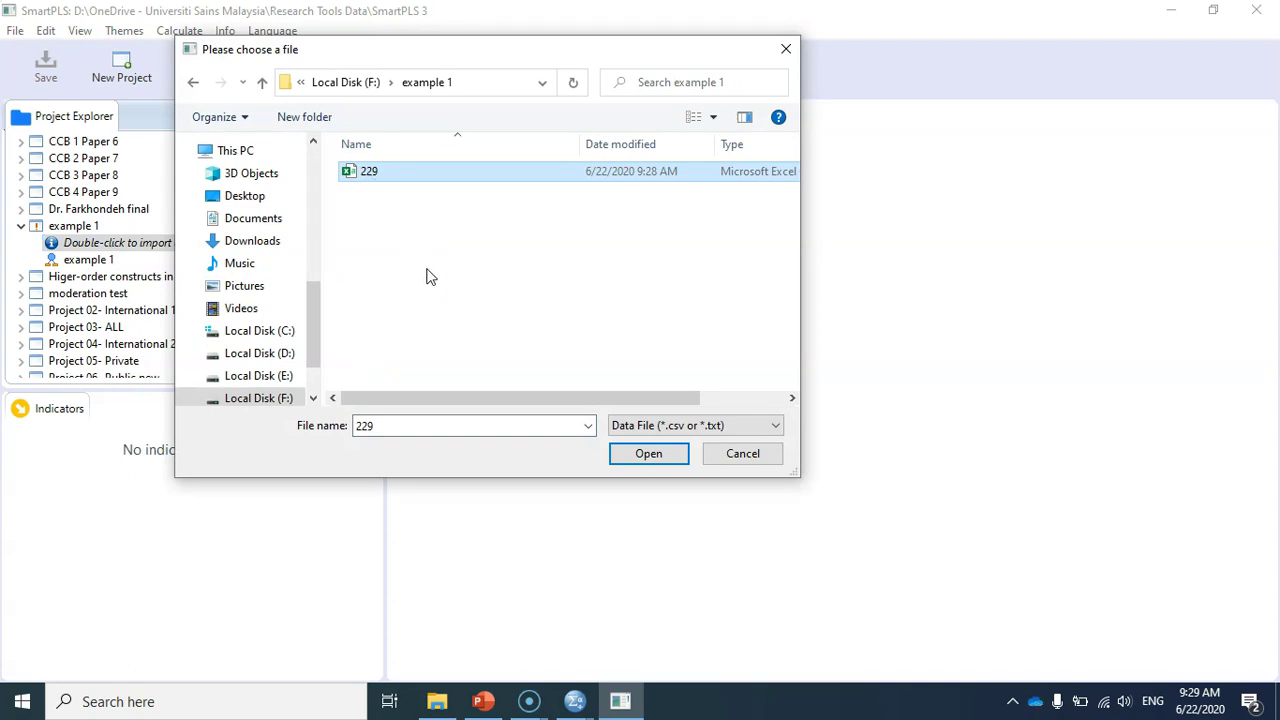
click(648, 454)
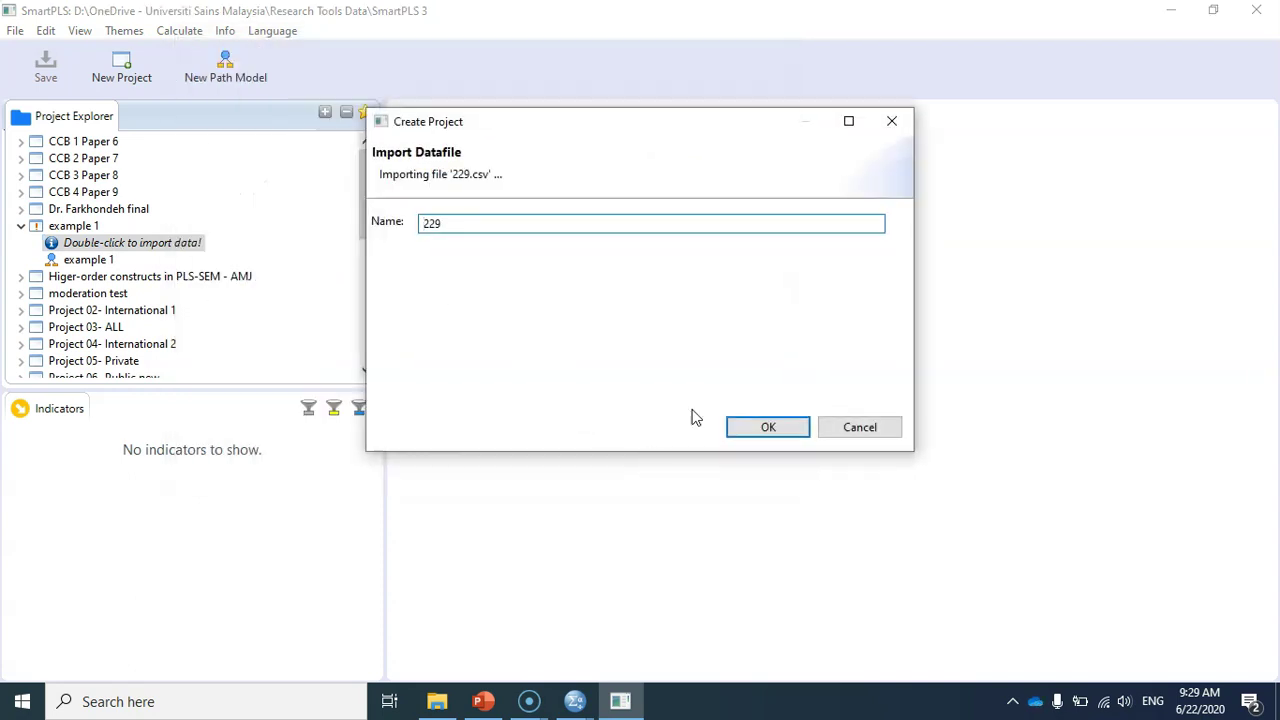
click(770, 430)
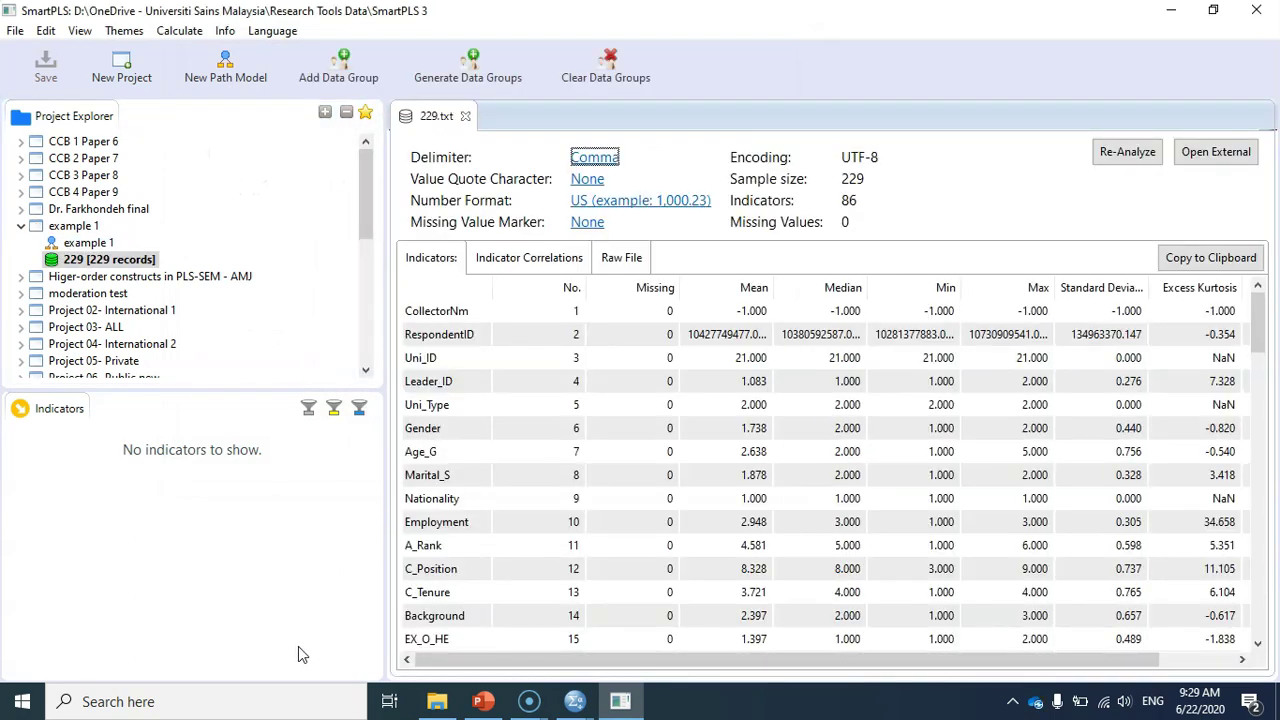
Step: Open the example 1 path model and consult the reference model diagram in PowerPoint before returning to SmartPLS
double_click(87, 246)
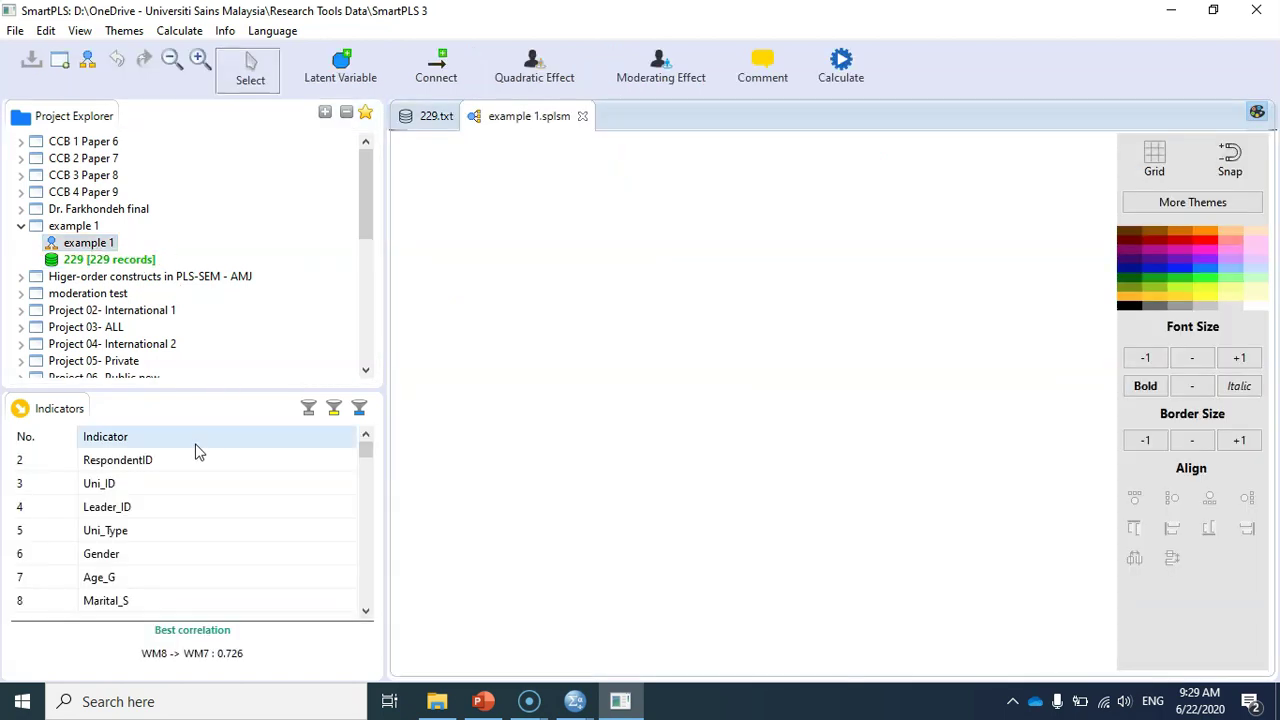
scroll(163, 510, down, 5)
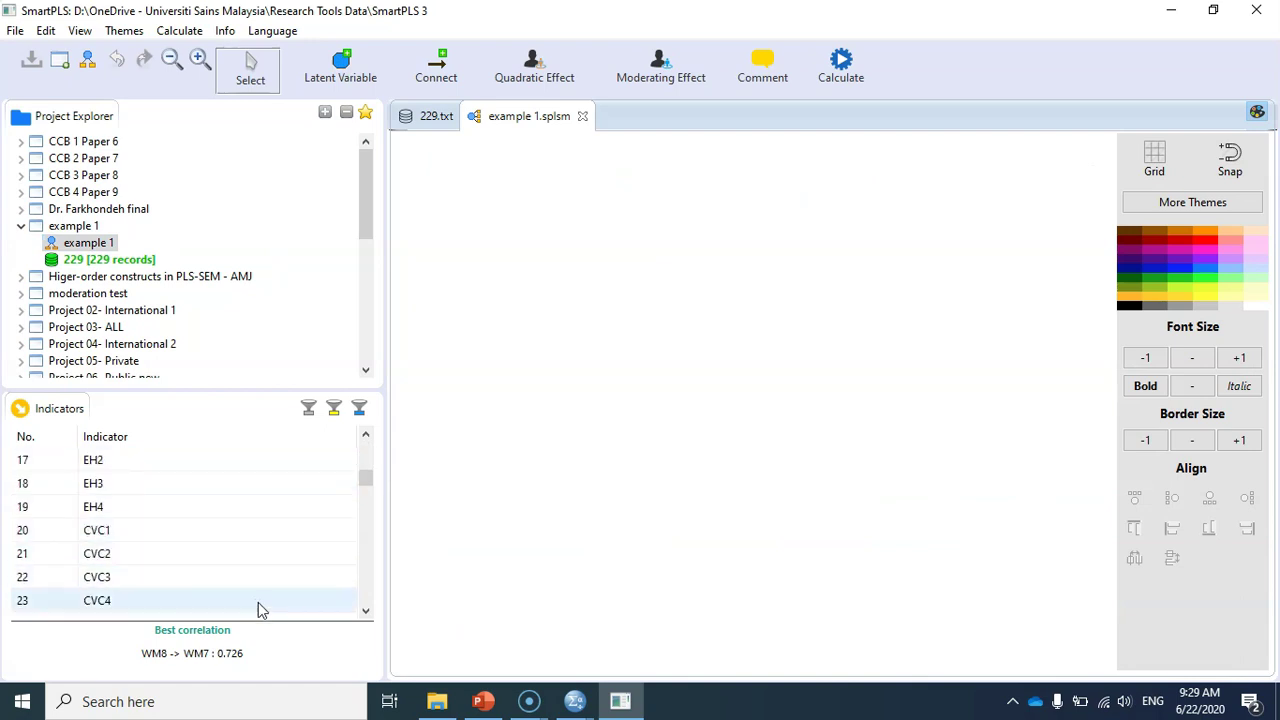
click(483, 701)
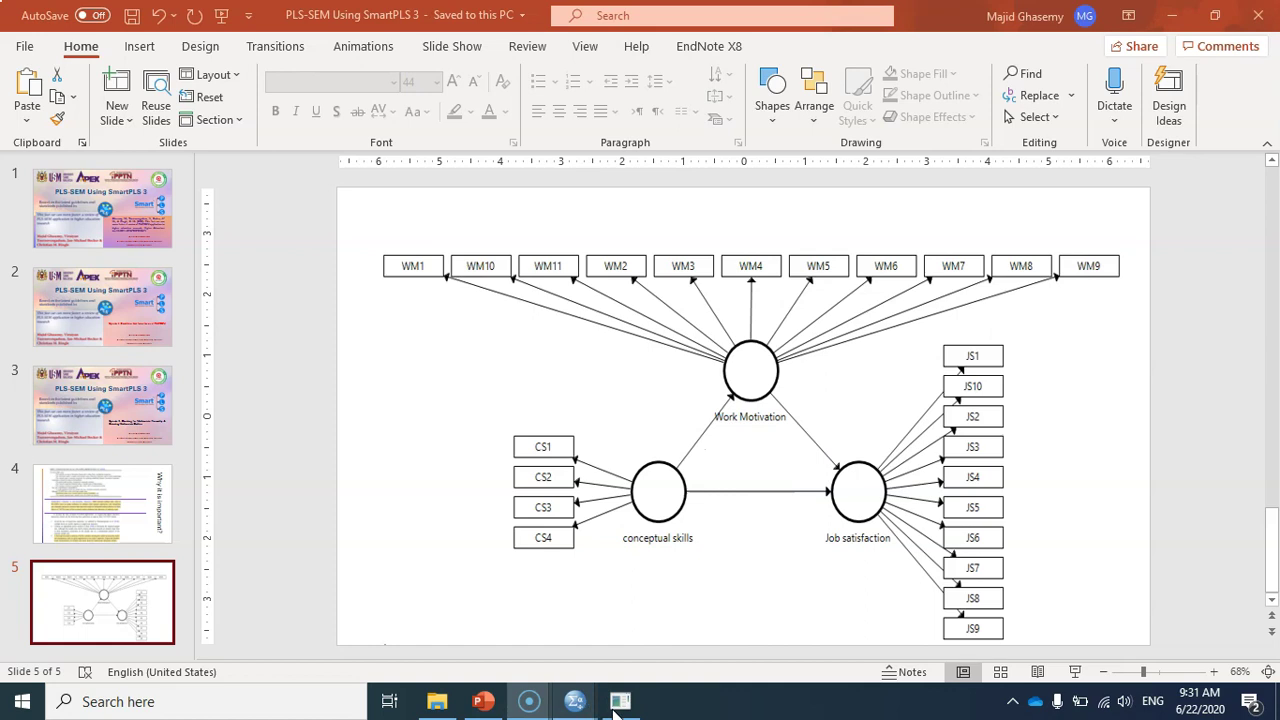
mouse_move(622, 706)
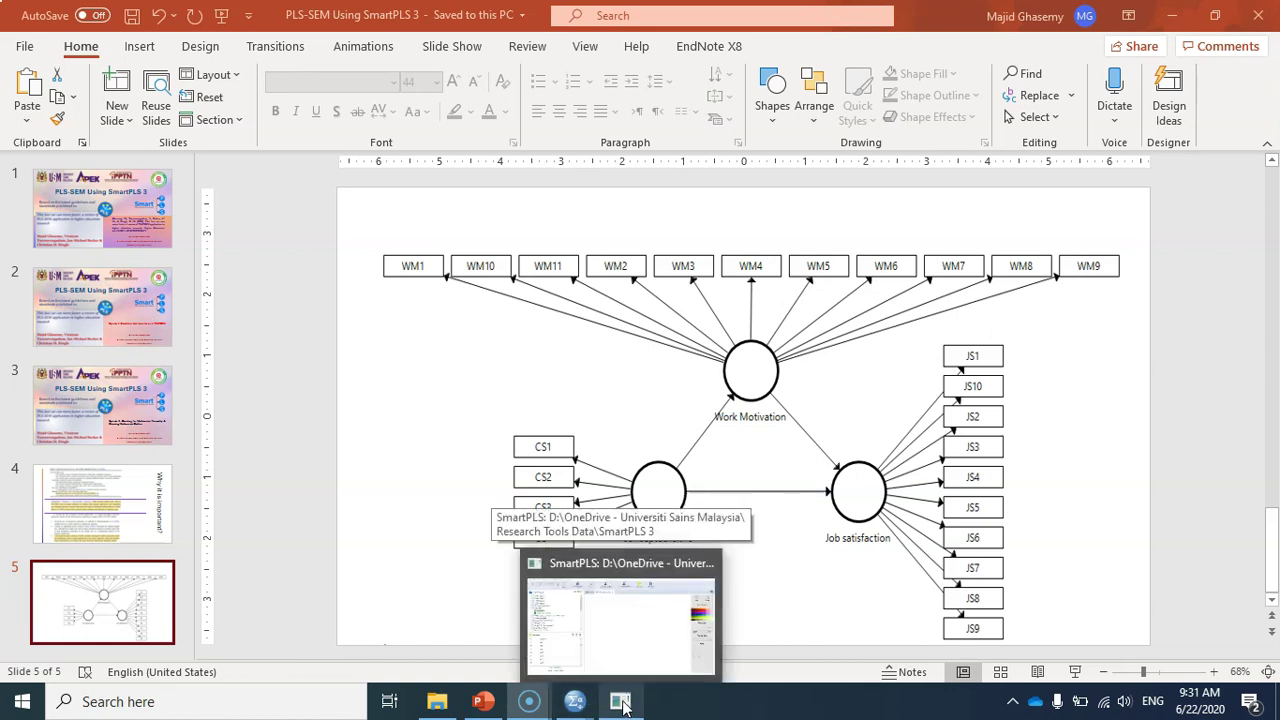
click(622, 706)
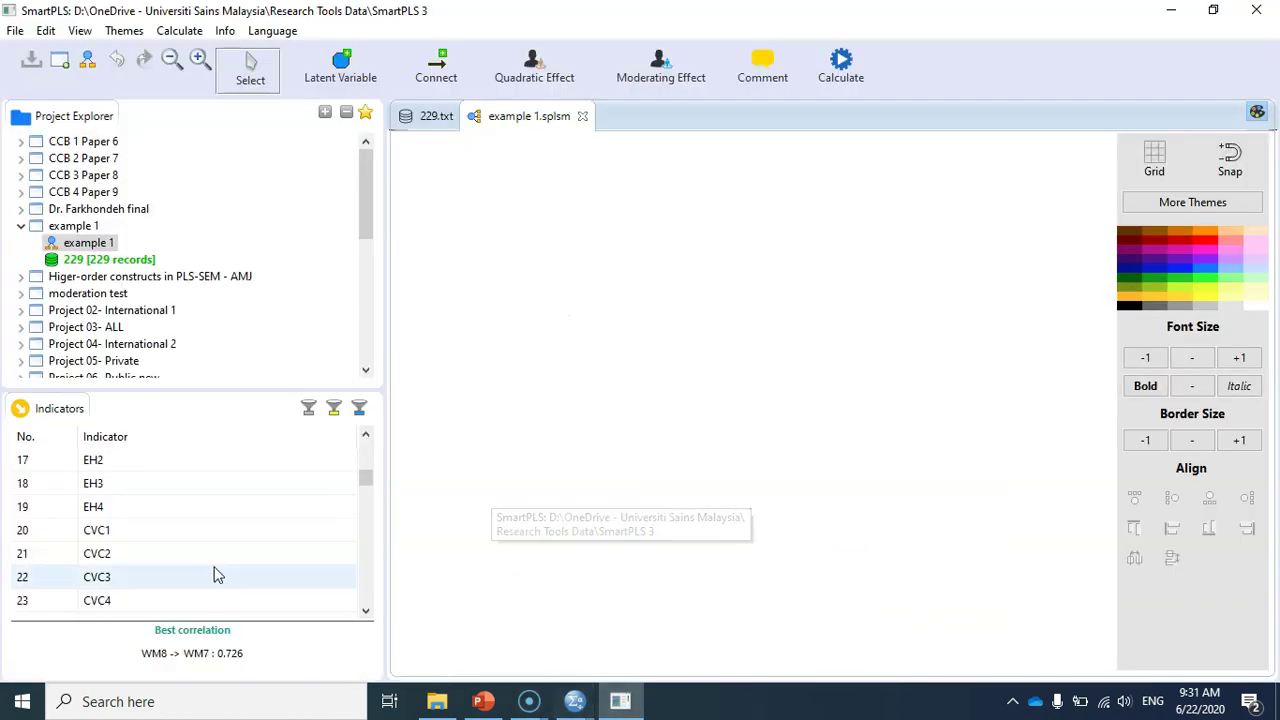
Step: Add a latent variable measured by indicators CS1 to CS4 to the empty model canvas
scroll(160, 550, down, 1)
click(160, 550)
scroll(130, 553, down, 1)
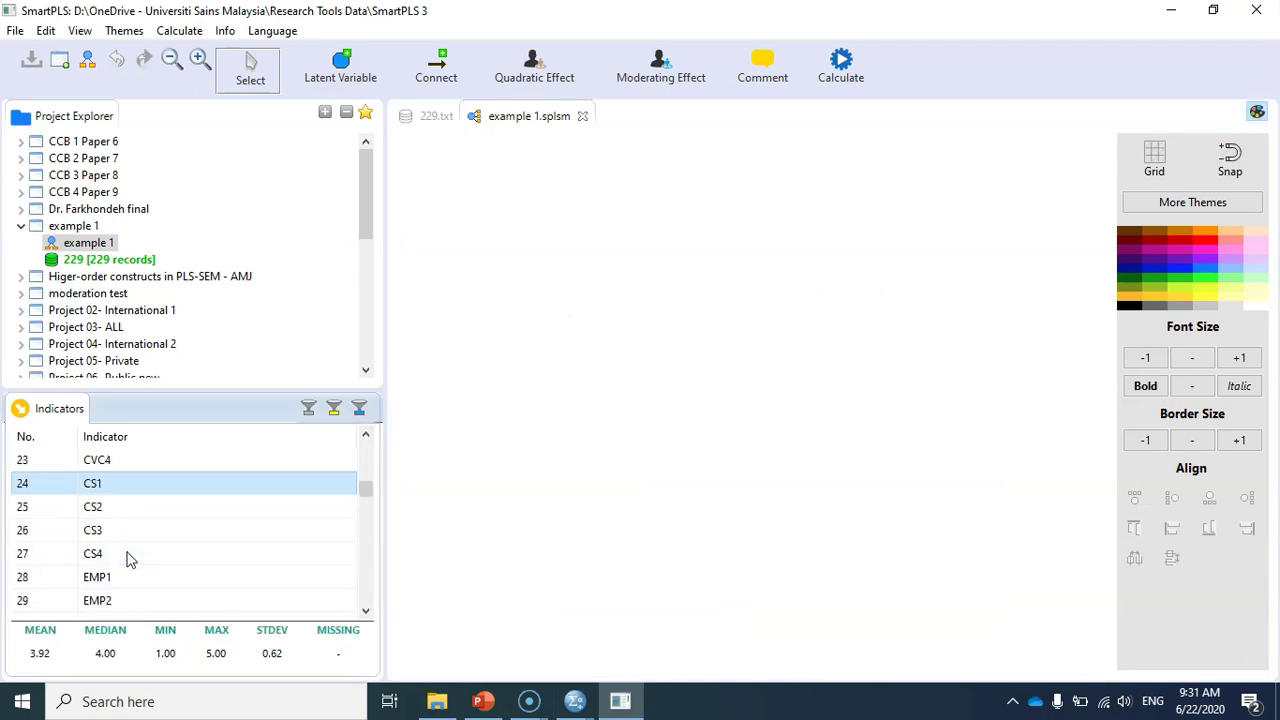
shift+click(99, 557)
drag(99, 557, 566, 355)
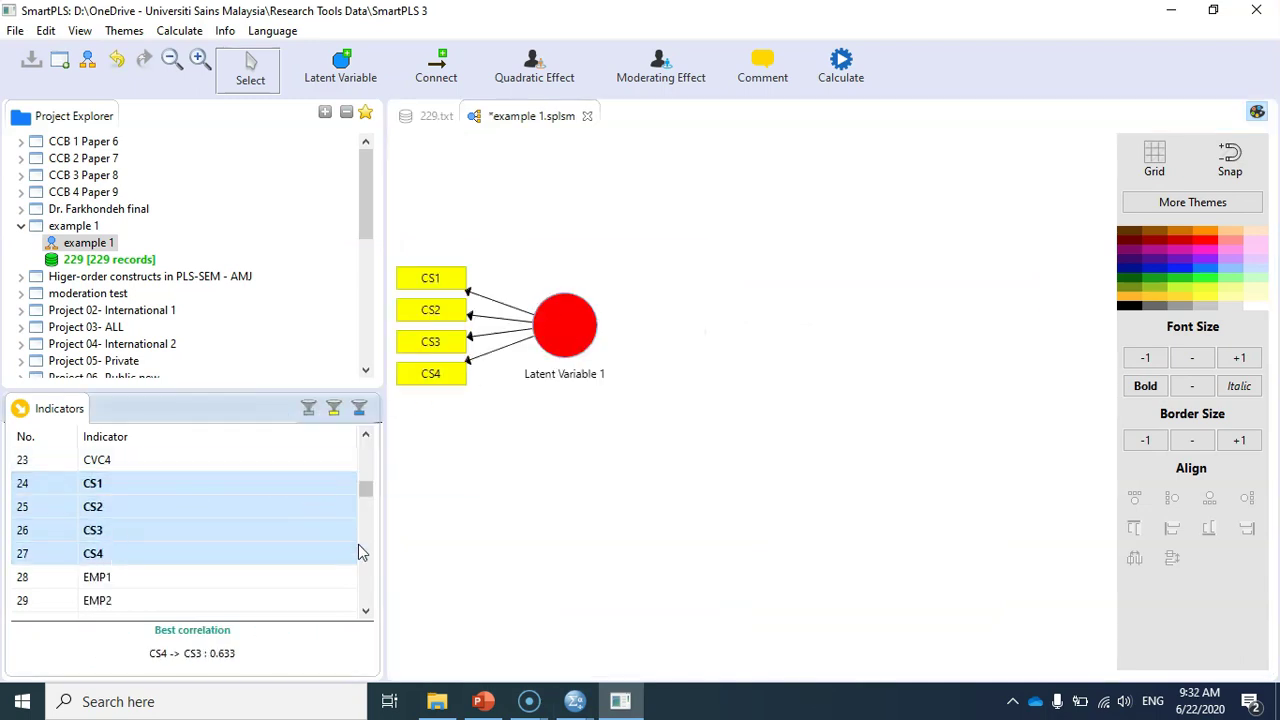
Step: Add a second latent variable with indicators JS1 to JS10 at the canvas's lower right and align its indicators right
scroll(205, 548, down, 4)
scroll(193, 536, down, 8)
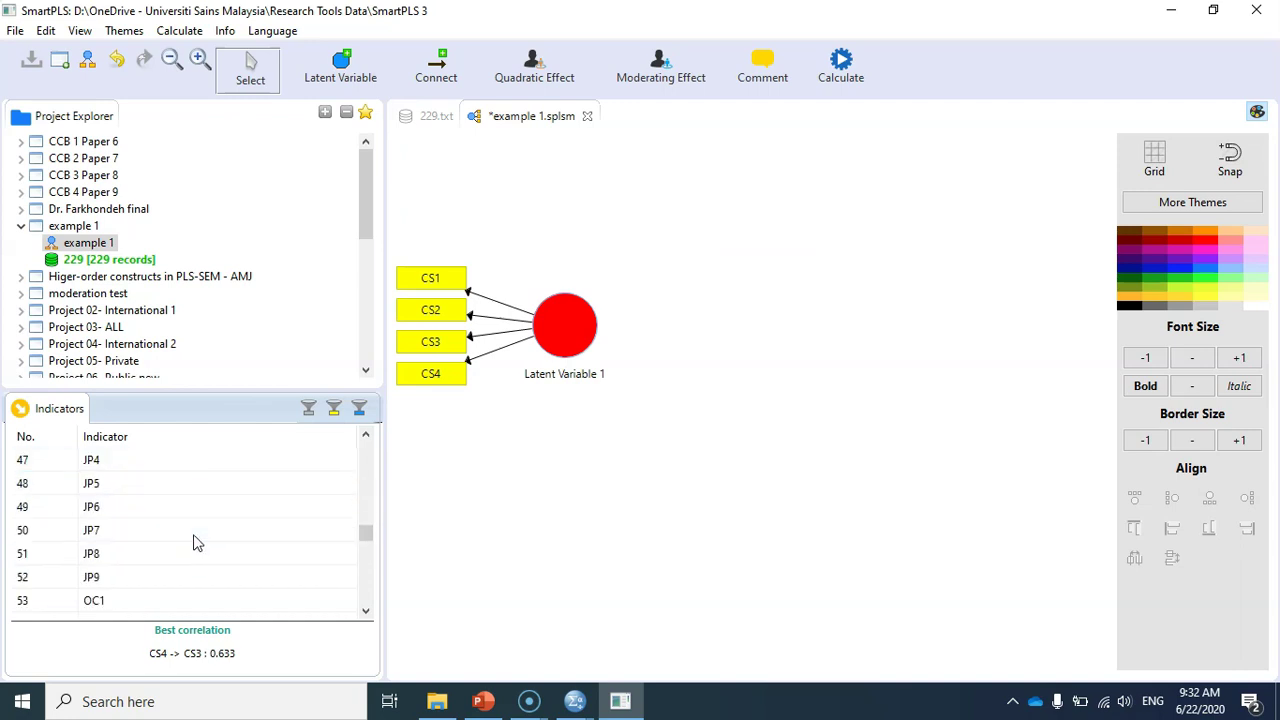
scroll(197, 541, down, 3)
scroll(194, 537, up, 1)
drag(121, 500, 124, 493)
scroll(234, 557, down, 3)
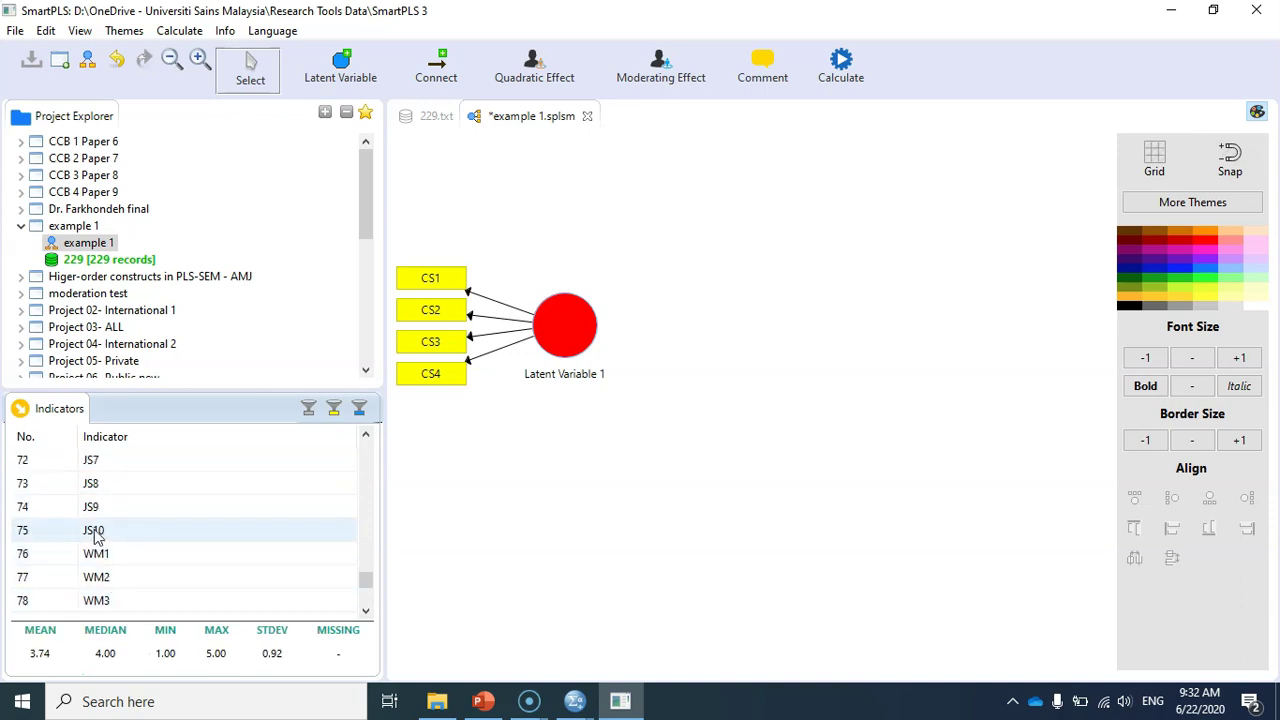
shift+click(94, 532)
drag(94, 532, 888, 478)
right_click(873, 537)
click(950, 484)
Step: Add a third latent variable with indicators WM1 to WM11 between the other two, with its indicators aligned on top
click(125, 555)
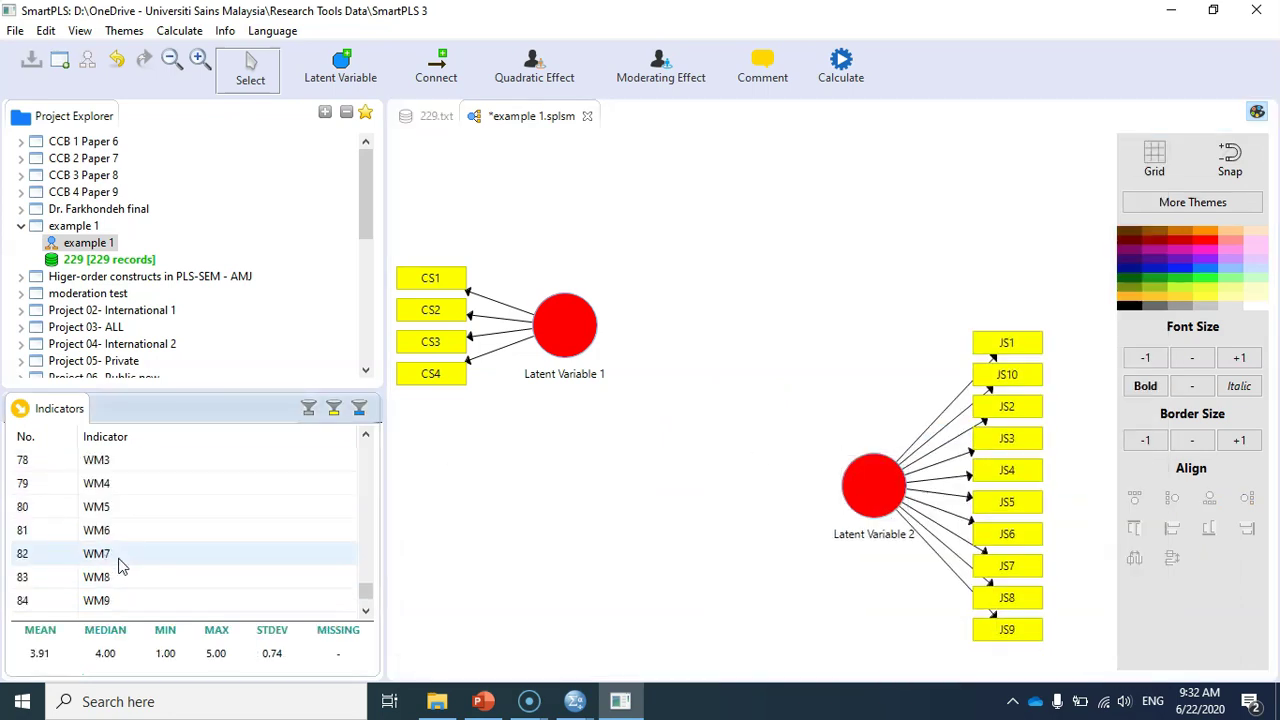
scroll(118, 600, down, 1)
scroll(115, 601, down, 1)
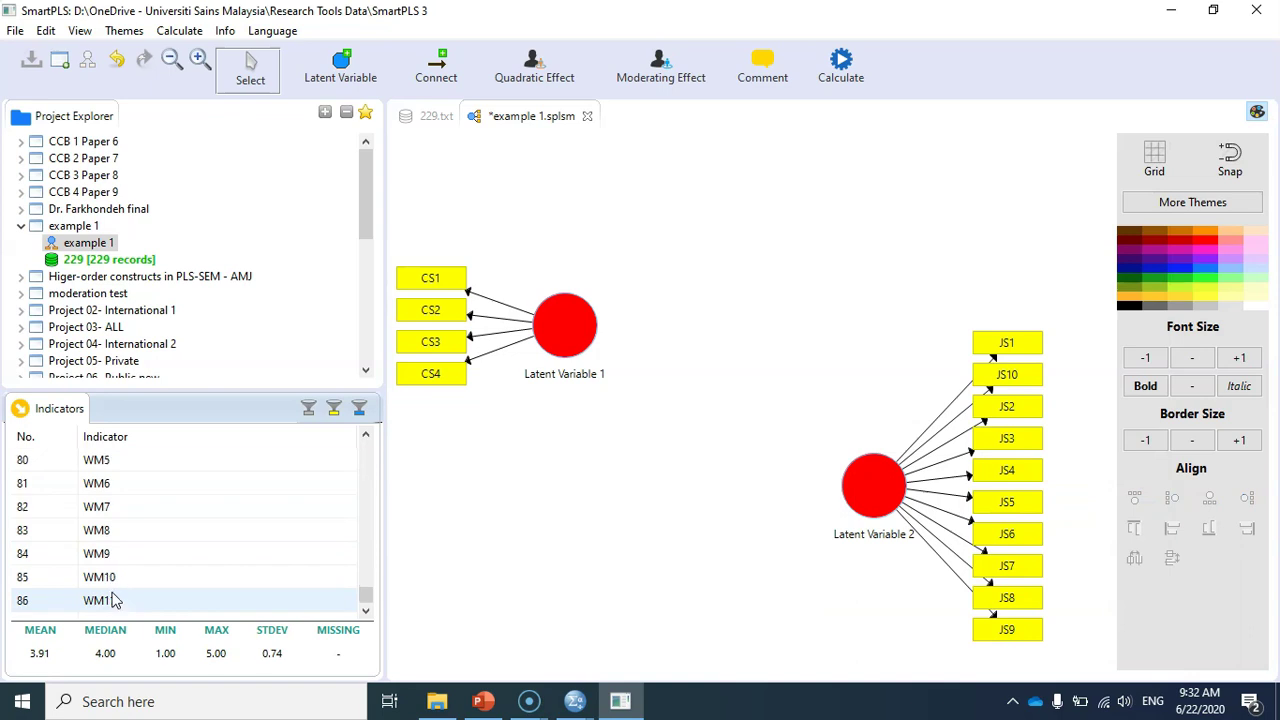
shift+click(103, 610)
drag(103, 610, 770, 287)
right_click(768, 313)
click(830, 422)
Step: Move Latent Variable 1 lower and connect paths from 1 to 3, from 3 to 2 and from 1 to 2
drag(565, 324, 568, 417)
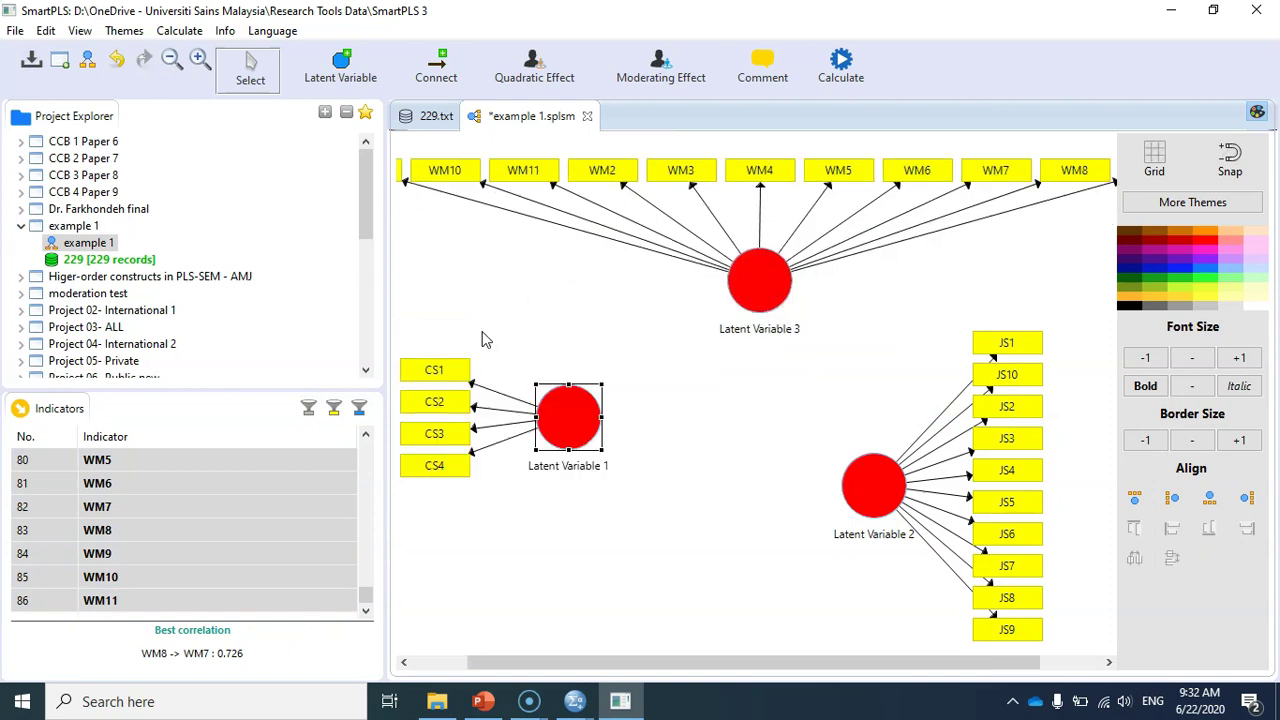
click(436, 68)
click(578, 430)
click(758, 295)
click(868, 468)
click(584, 430)
click(872, 486)
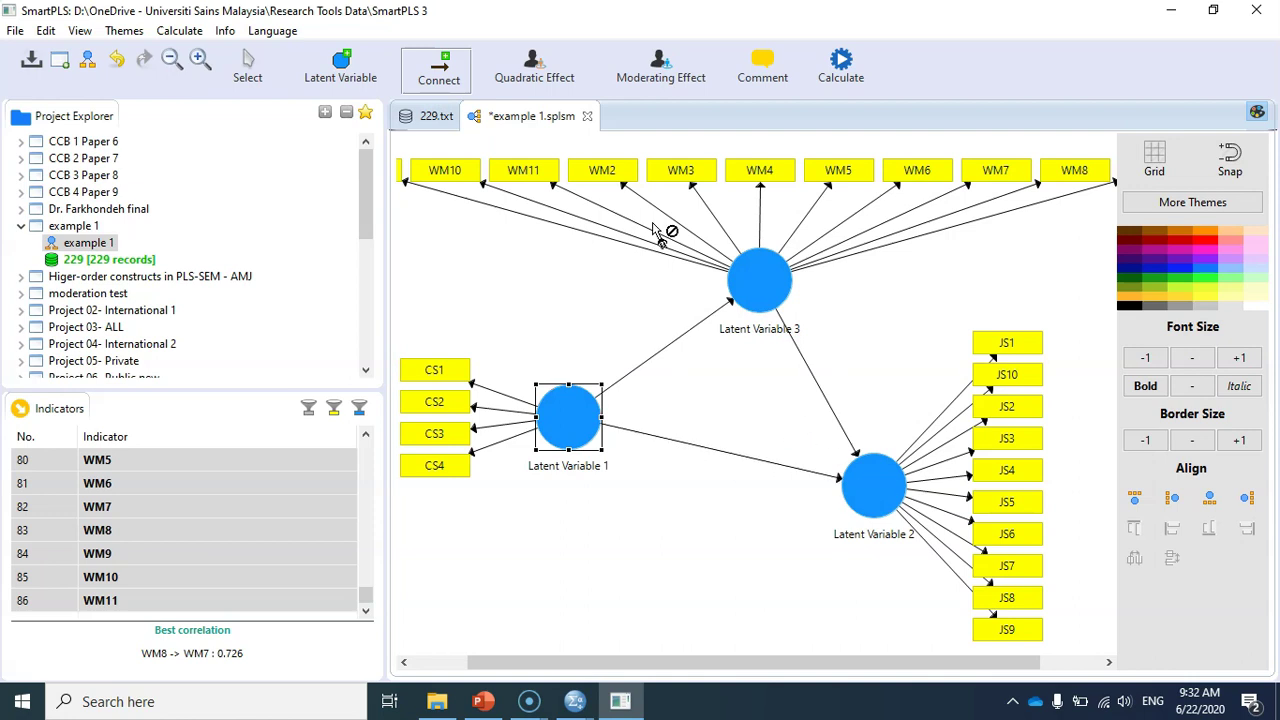
click(252, 72)
Step: Rename the latent variable with the WM indicators to "work motivation"
right_click(742, 288)
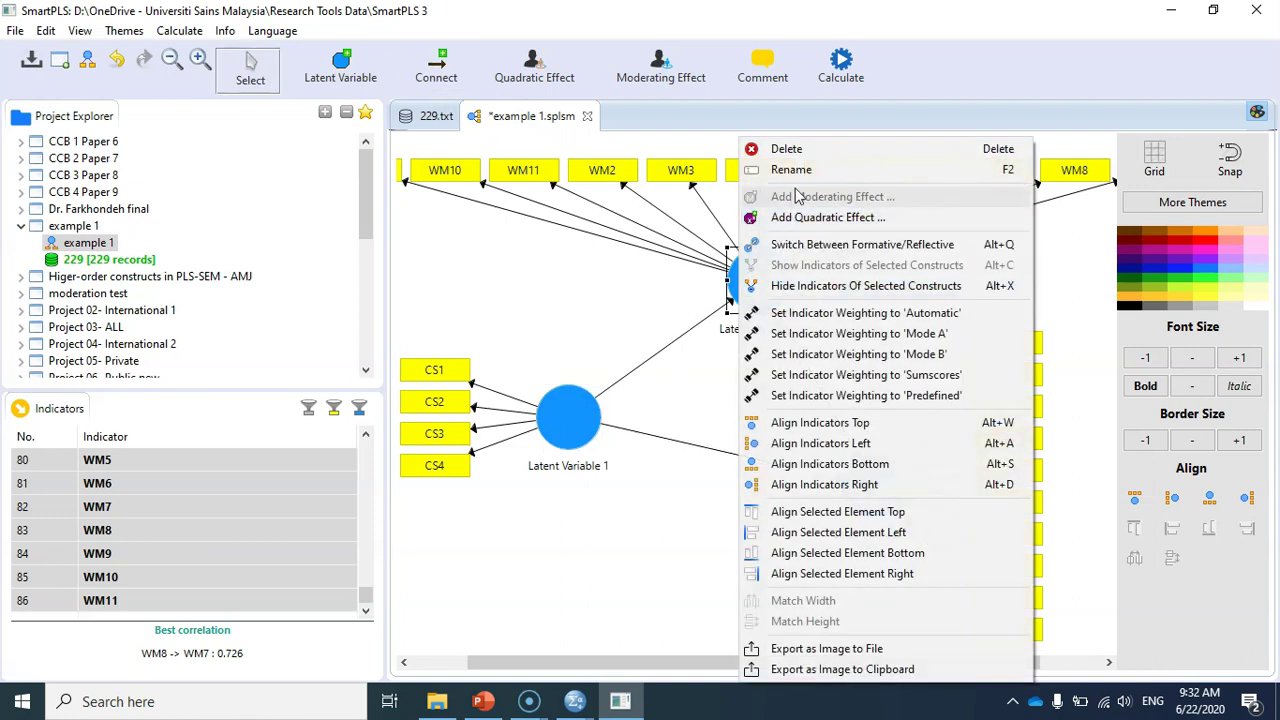
click(802, 170)
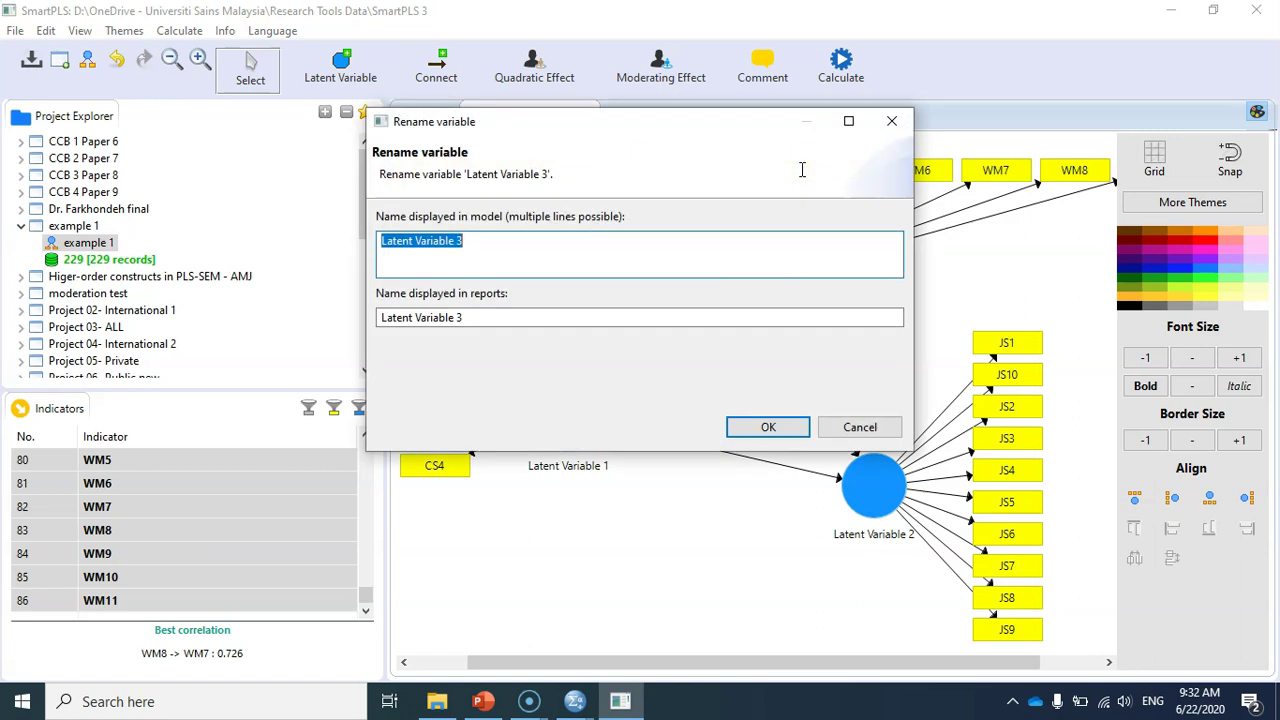
text(work moti)
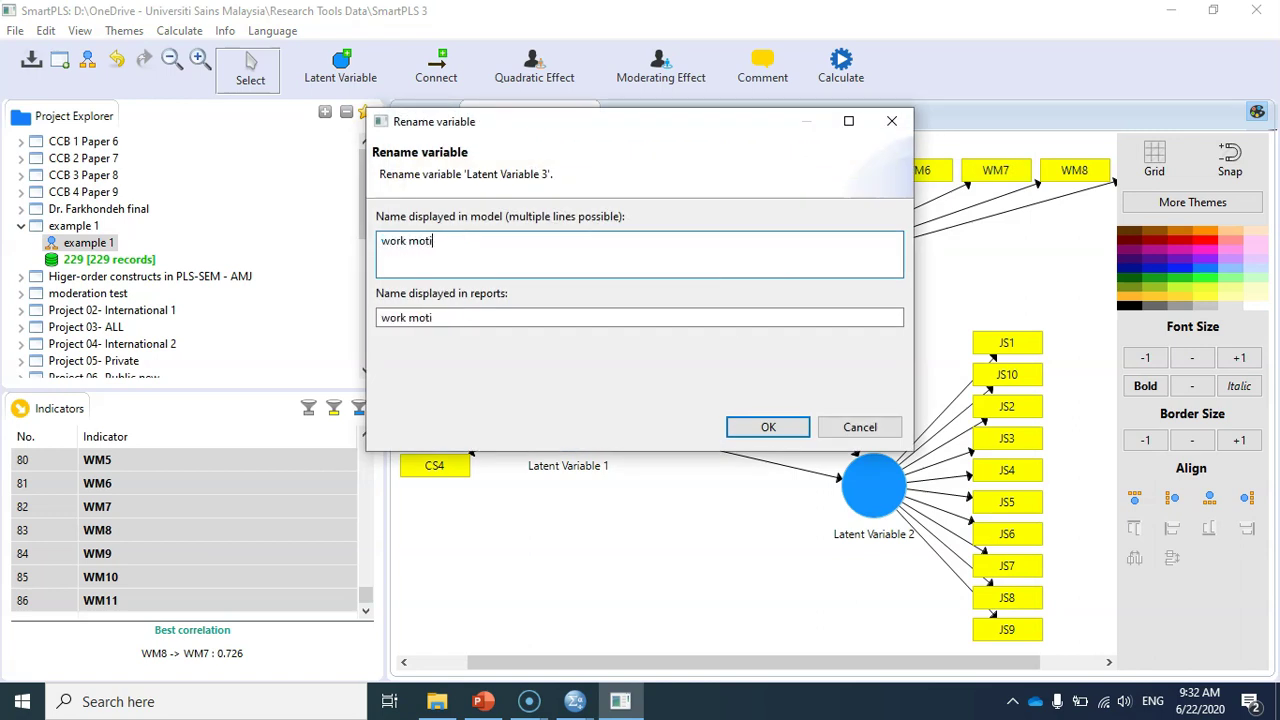
text(vation)
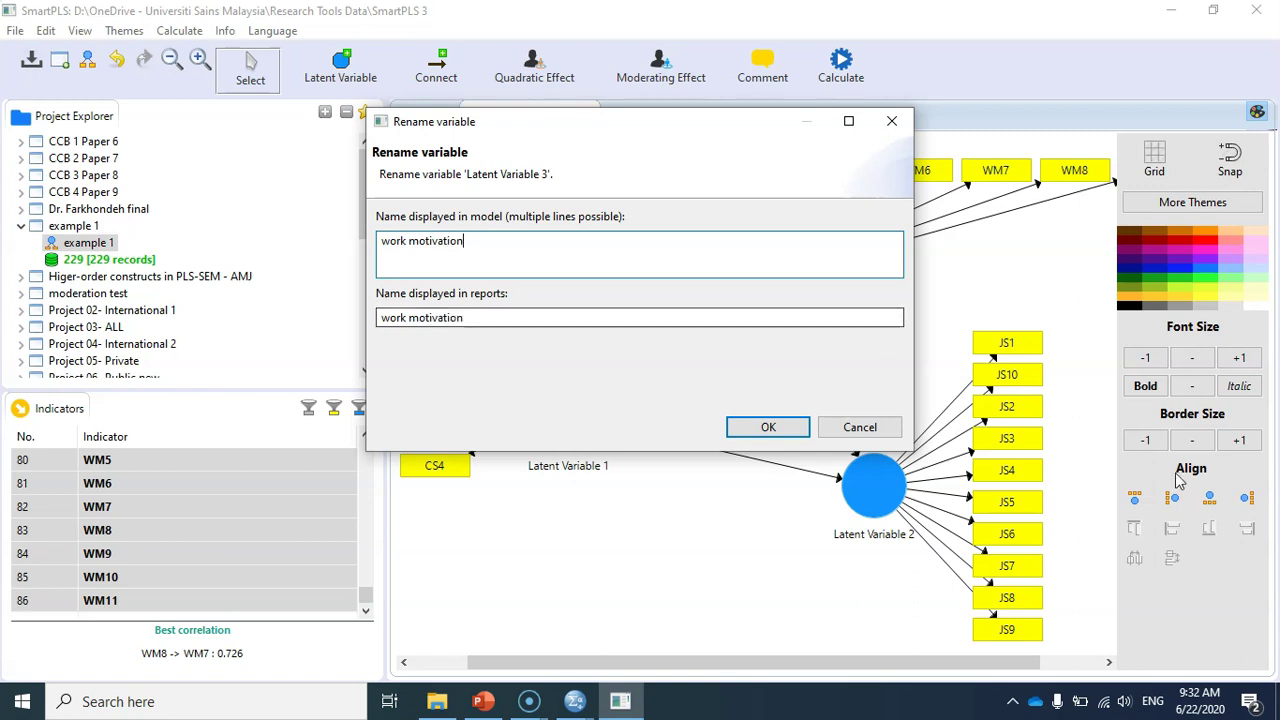
click(768, 427)
Step: Rename the latent variable with the CS indicators to "conceptual skills"
right_click(560, 414)
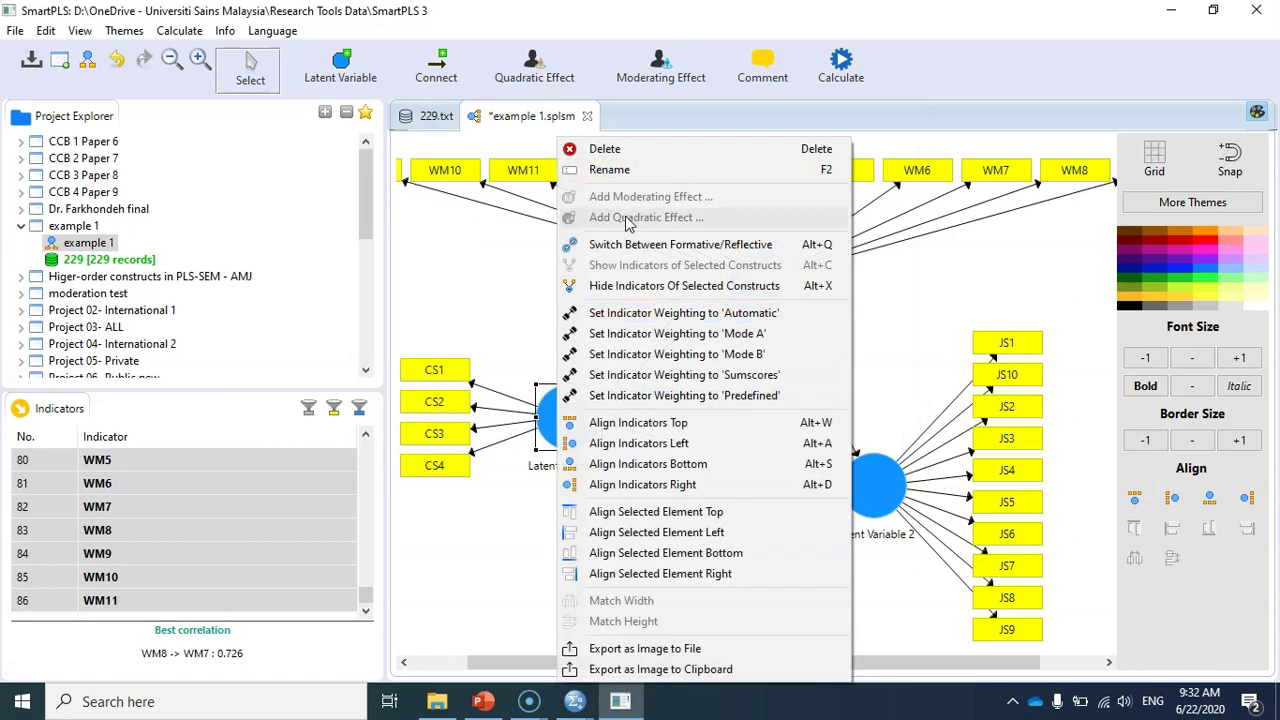
click(609, 170)
text(concep)
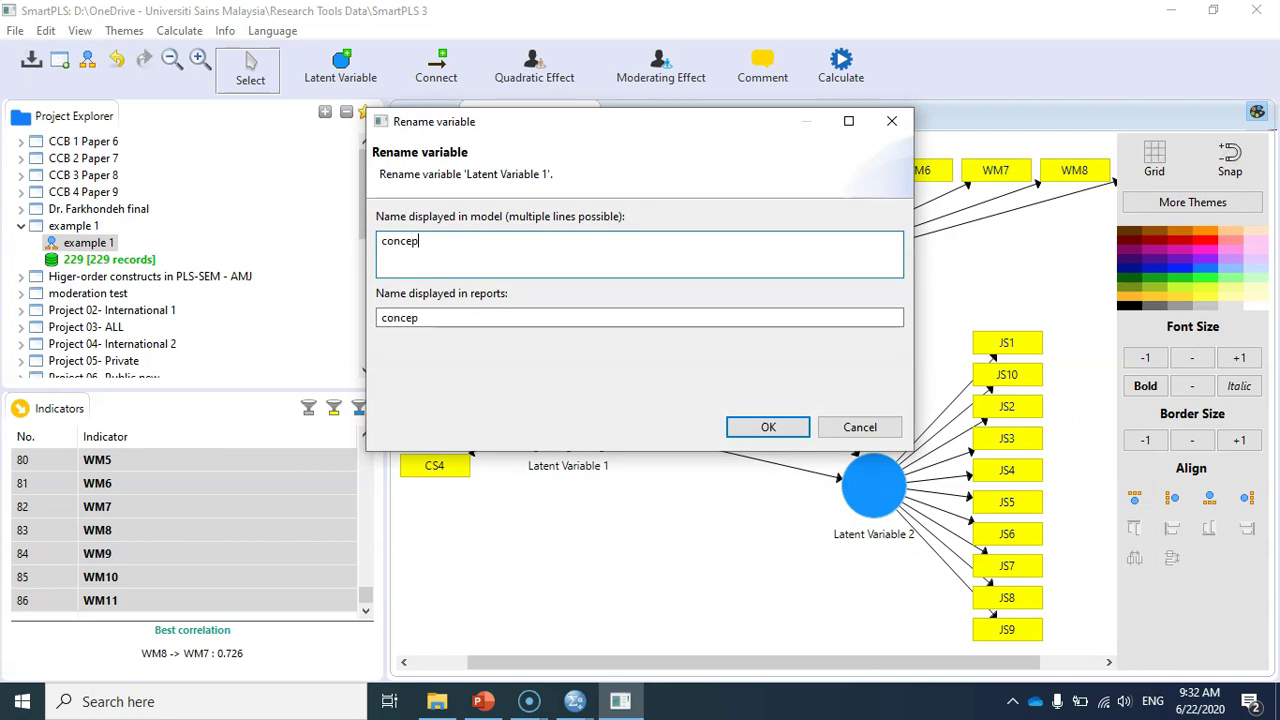
text(tual skills)
click(766, 427)
Step: Rename the latent variable with the JS indicators to "job satisfcation" and deselect it
right_click(870, 461)
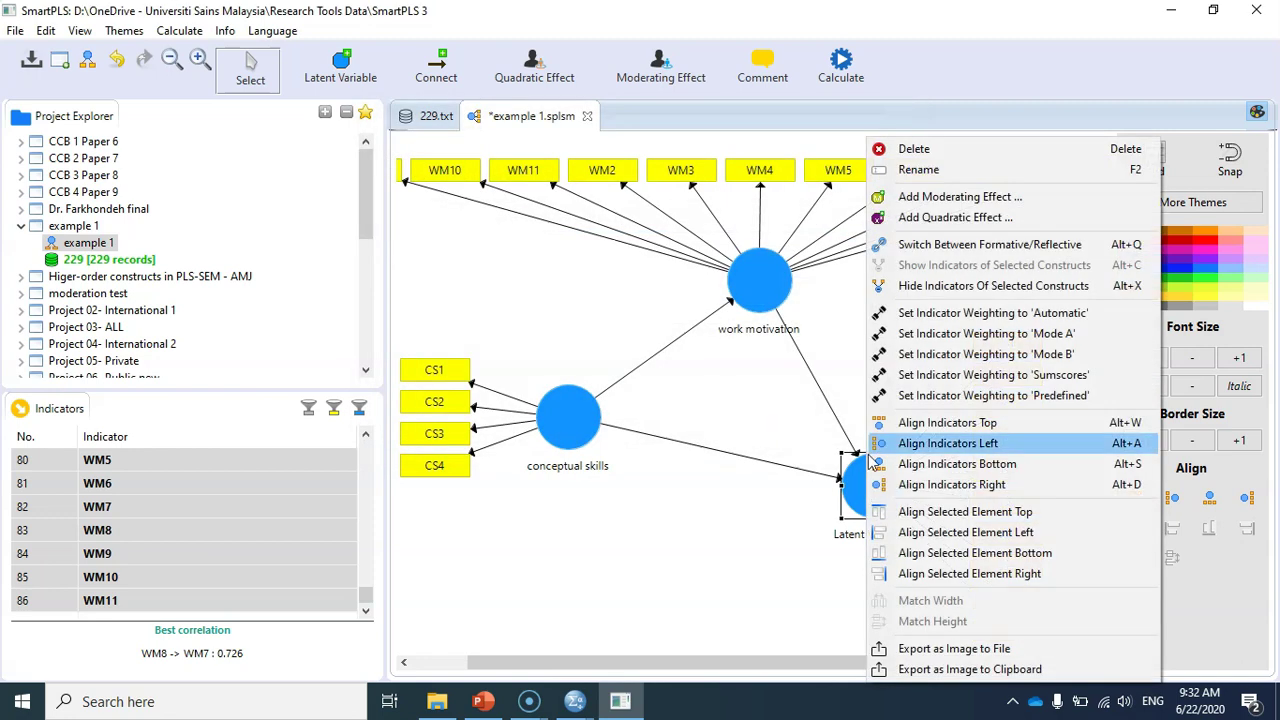
click(912, 172)
text(job satisfcatio)
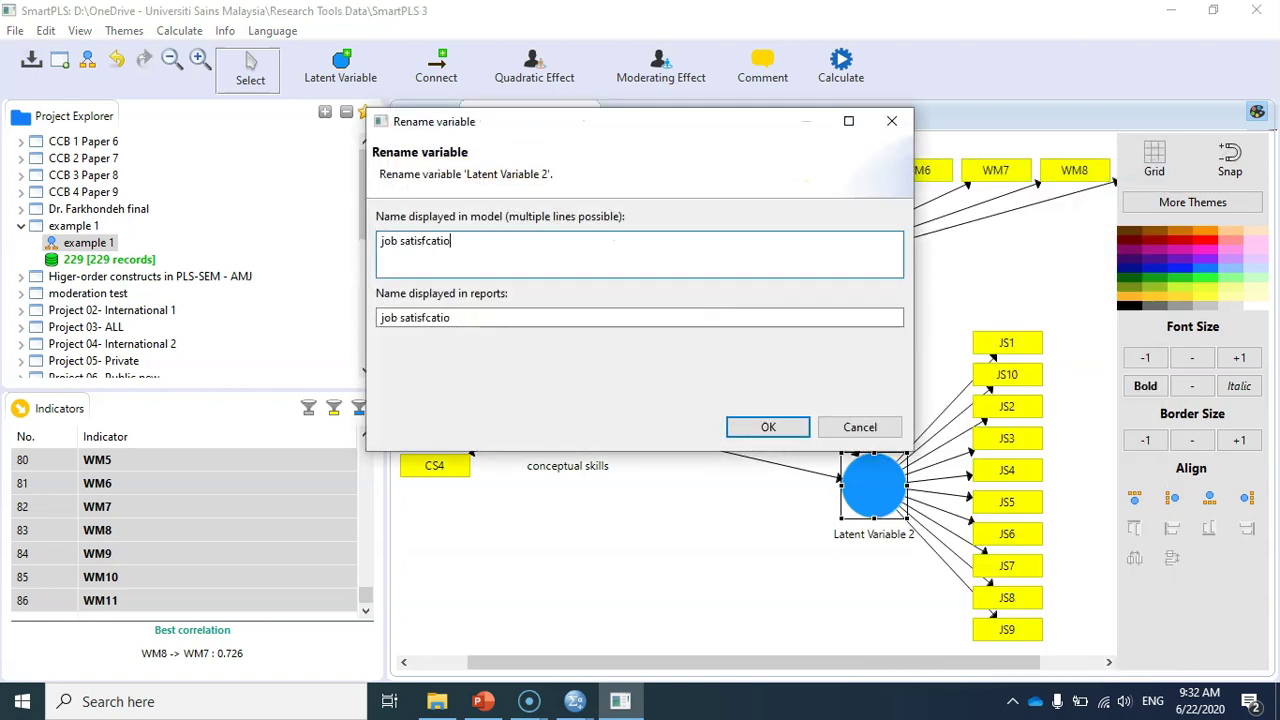
text(n)
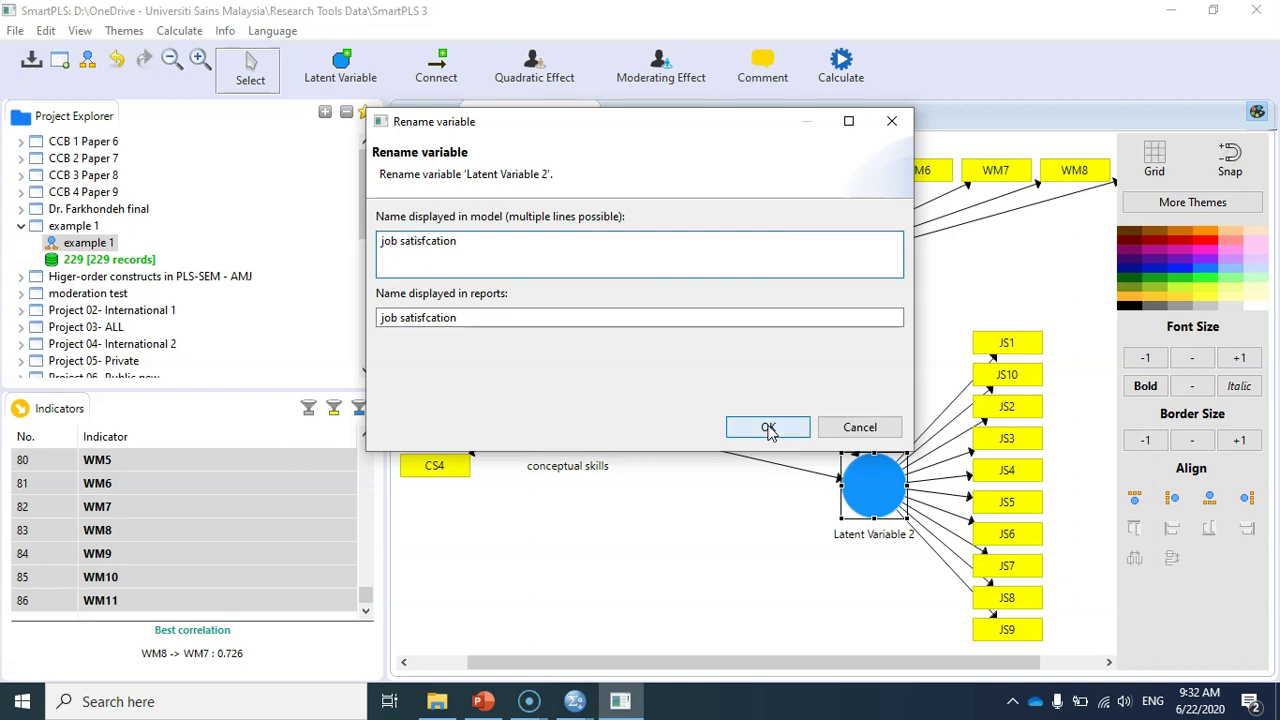
click(771, 430)
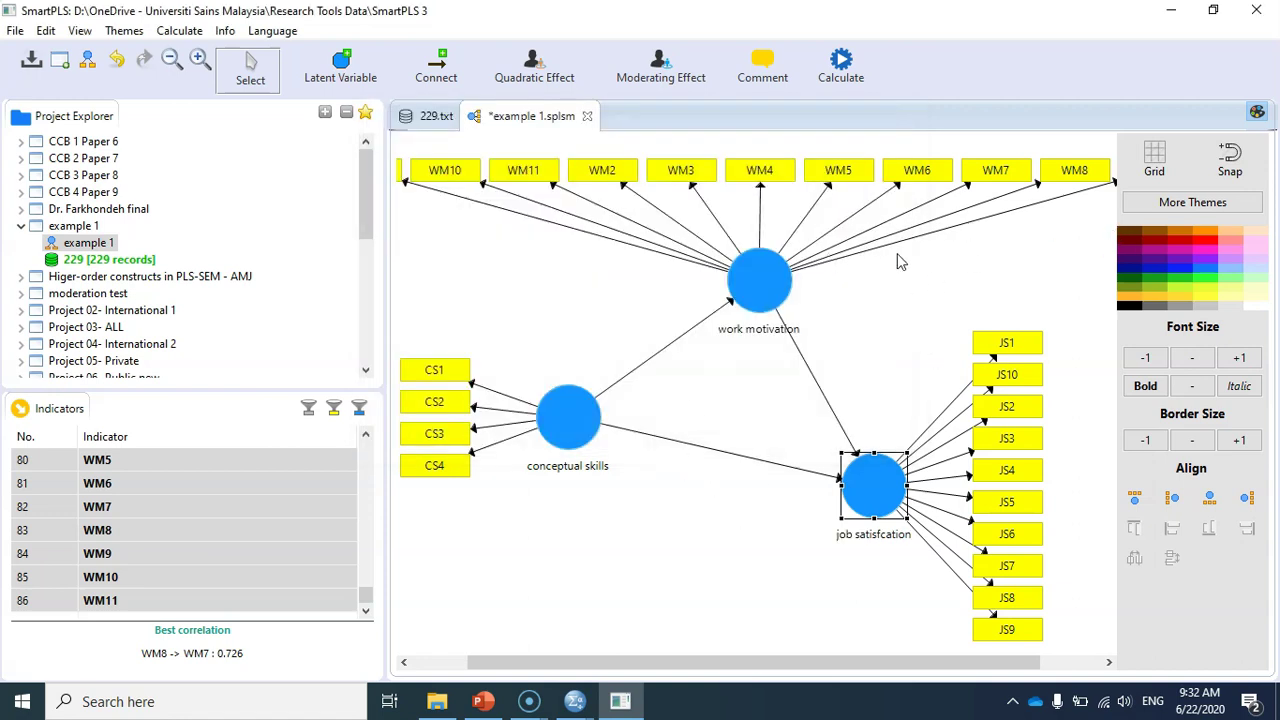
click(930, 310)
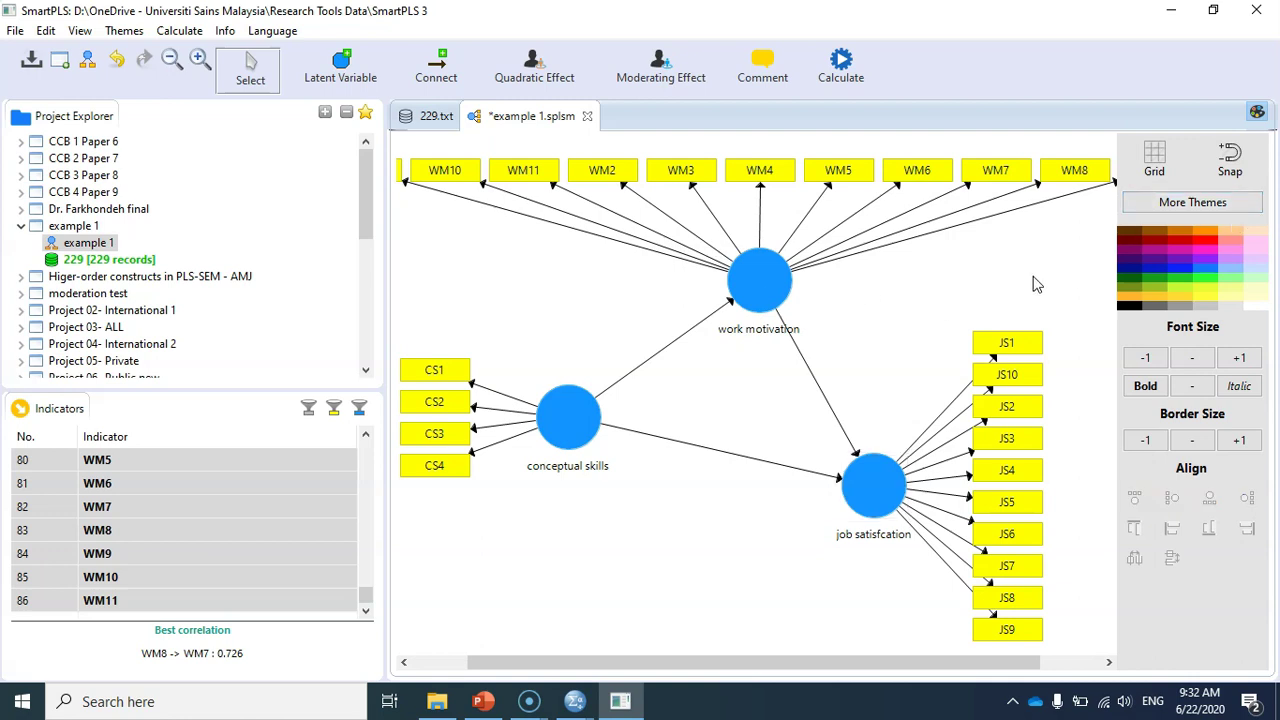
Step: Apply the Black and White theme to the example 1 path model and save the model
click(1177, 205)
mouse_move(1172, 240)
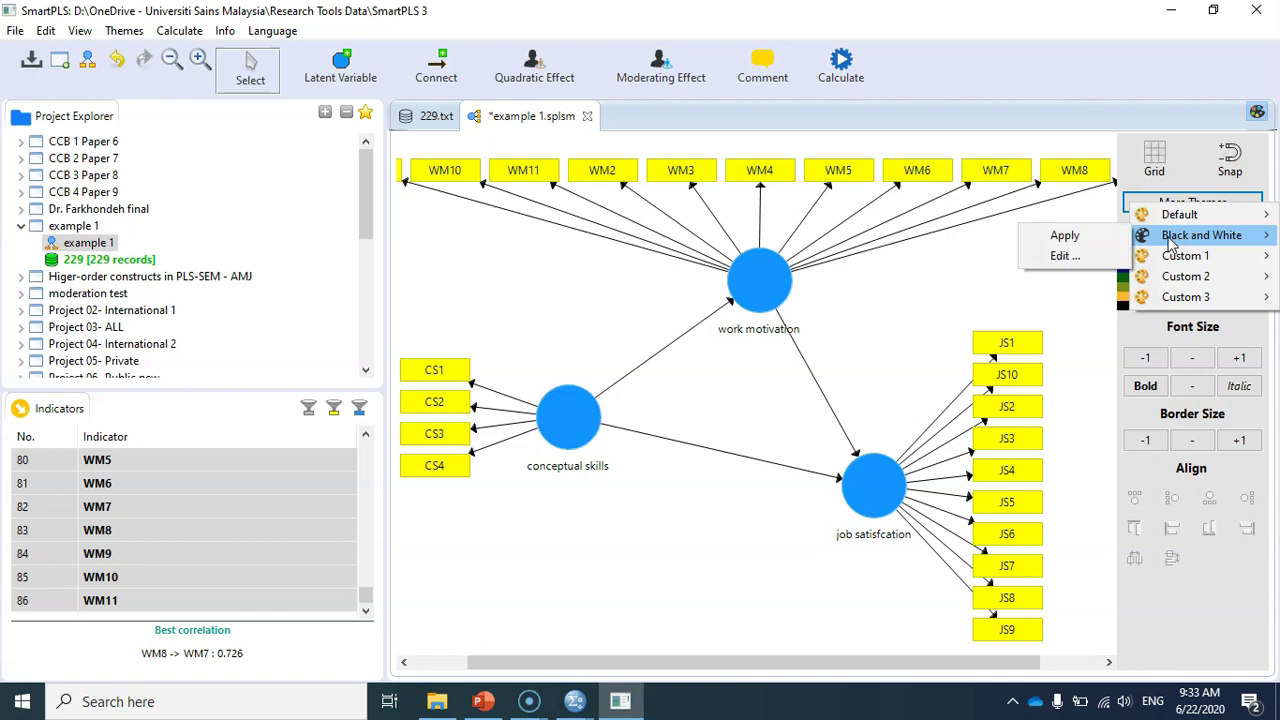
click(1060, 237)
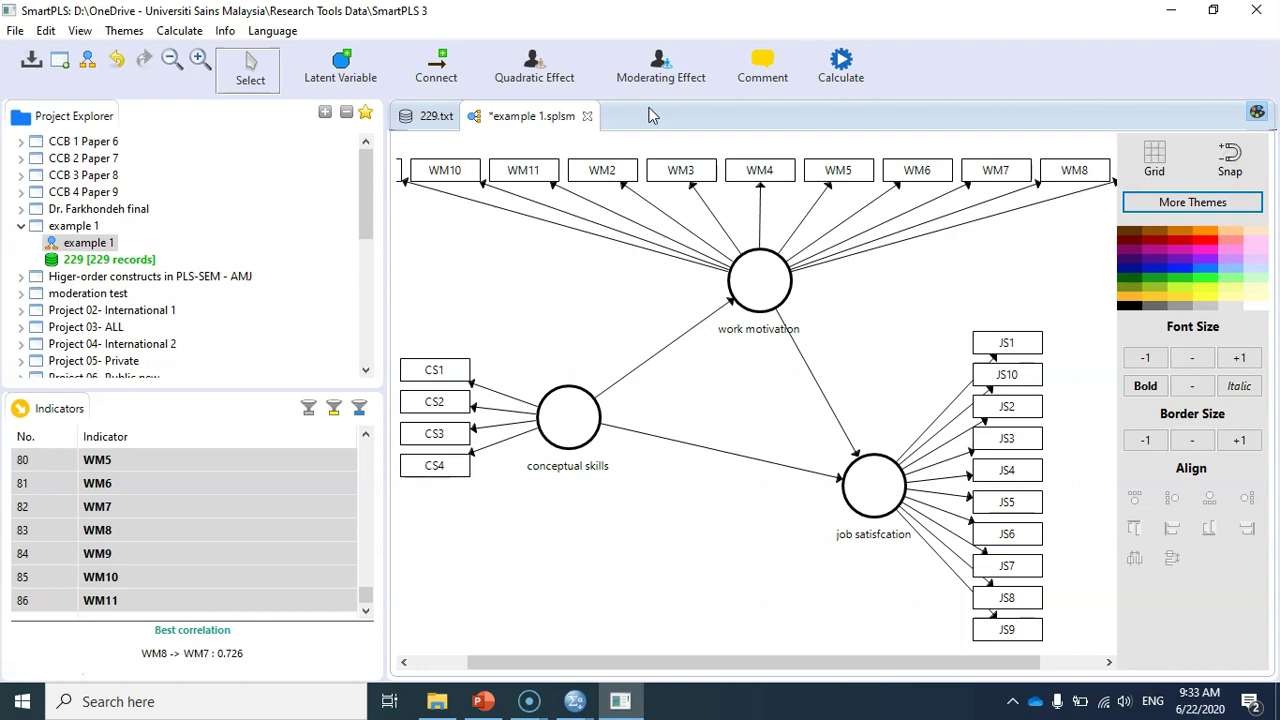
click(30, 62)
Step: Run the PLS Algorithm with the Path weighting scheme and 300 maximum iterations, and return to the example 1 path model
click(842, 62)
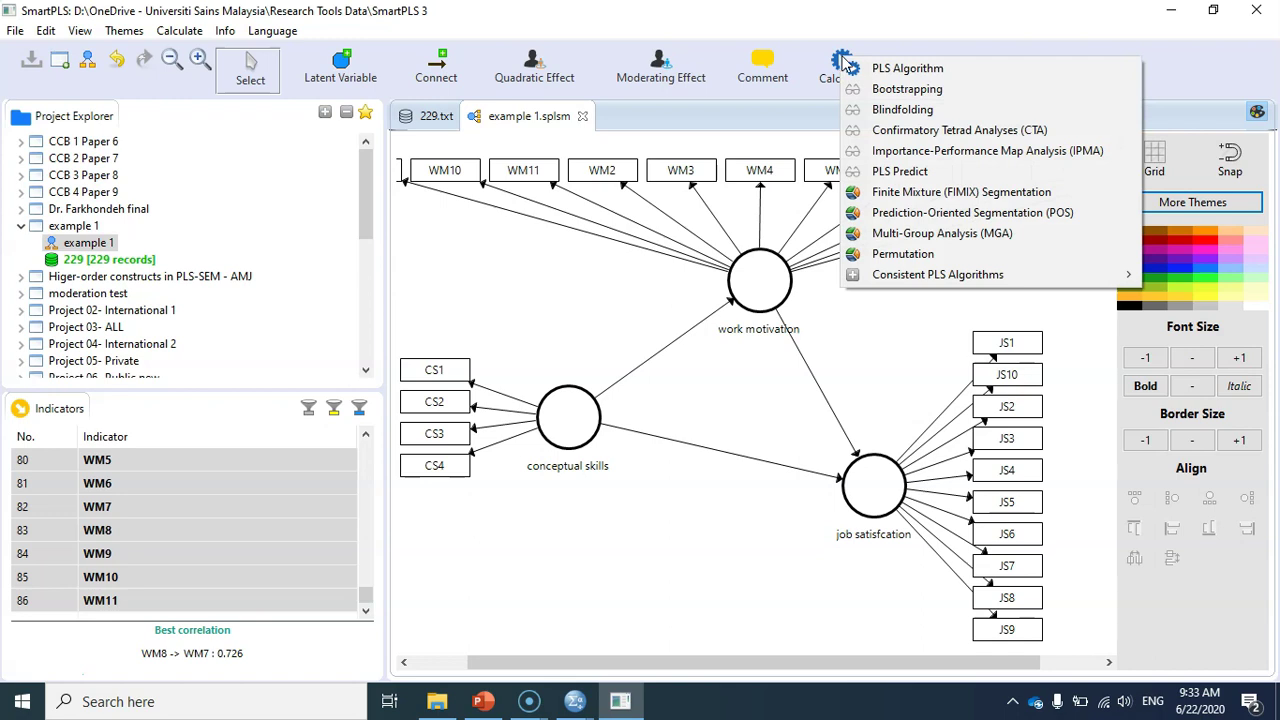
click(944, 70)
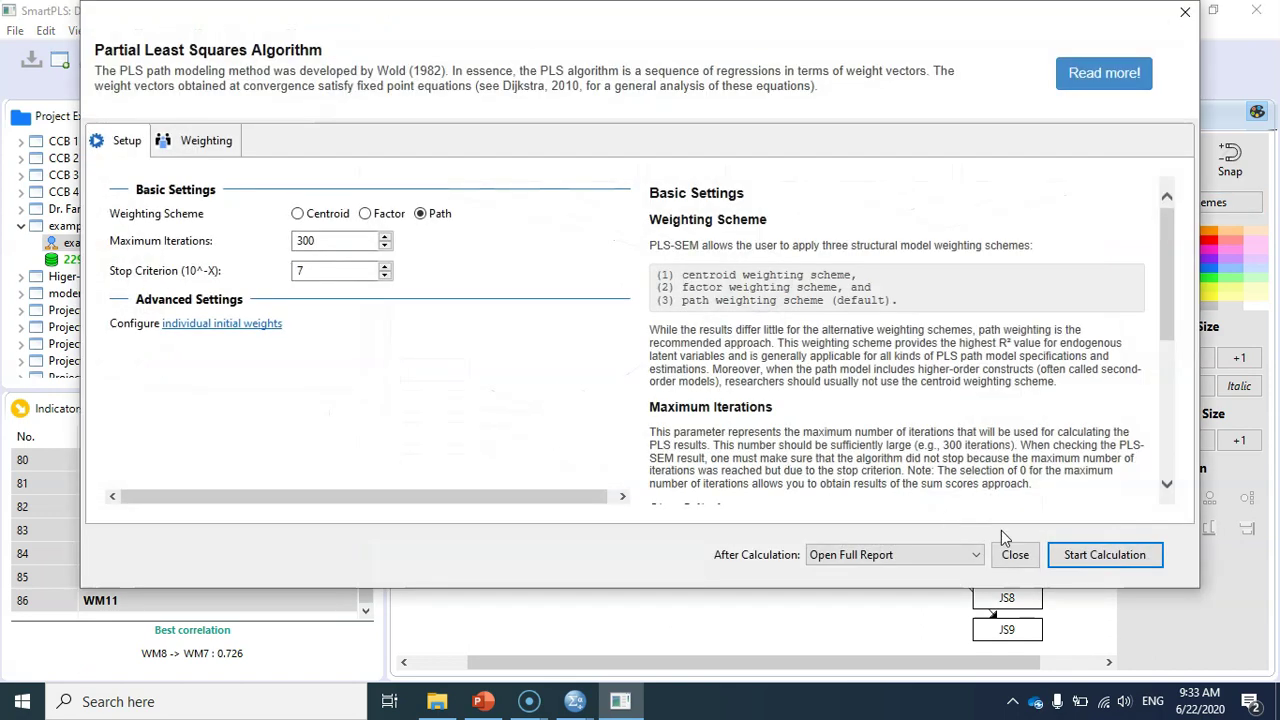
click(1080, 560)
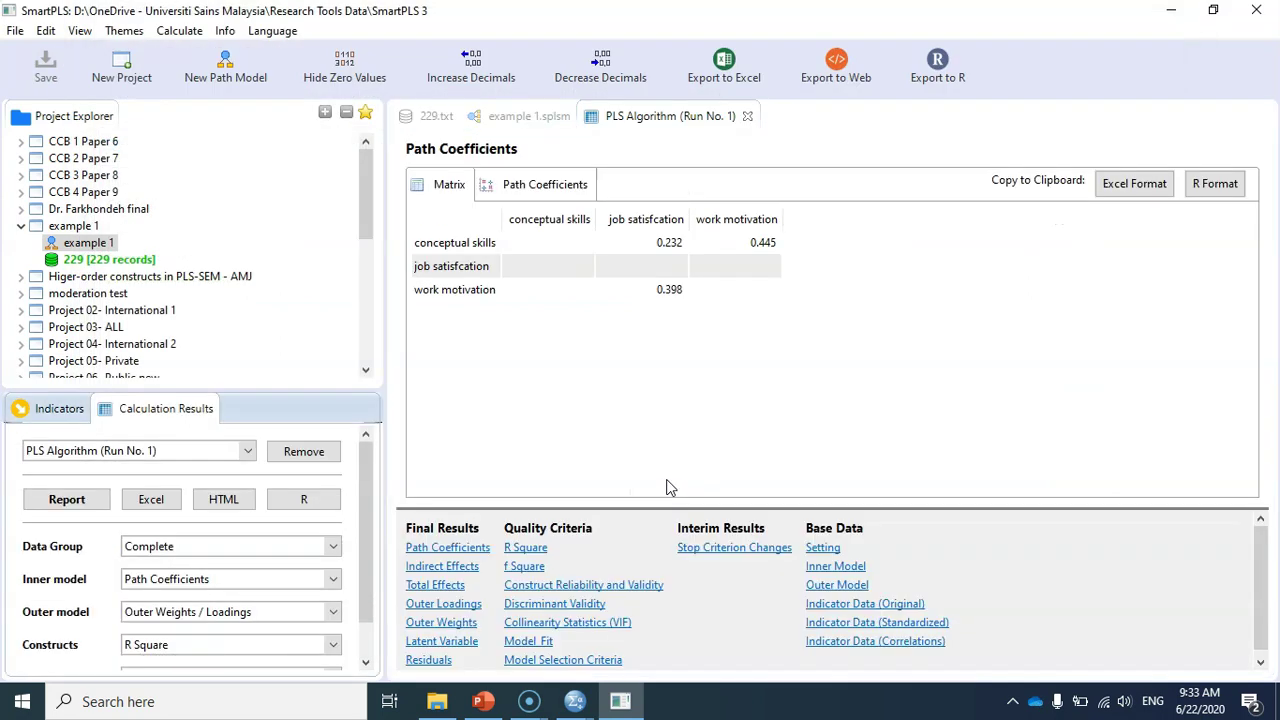
click(529, 118)
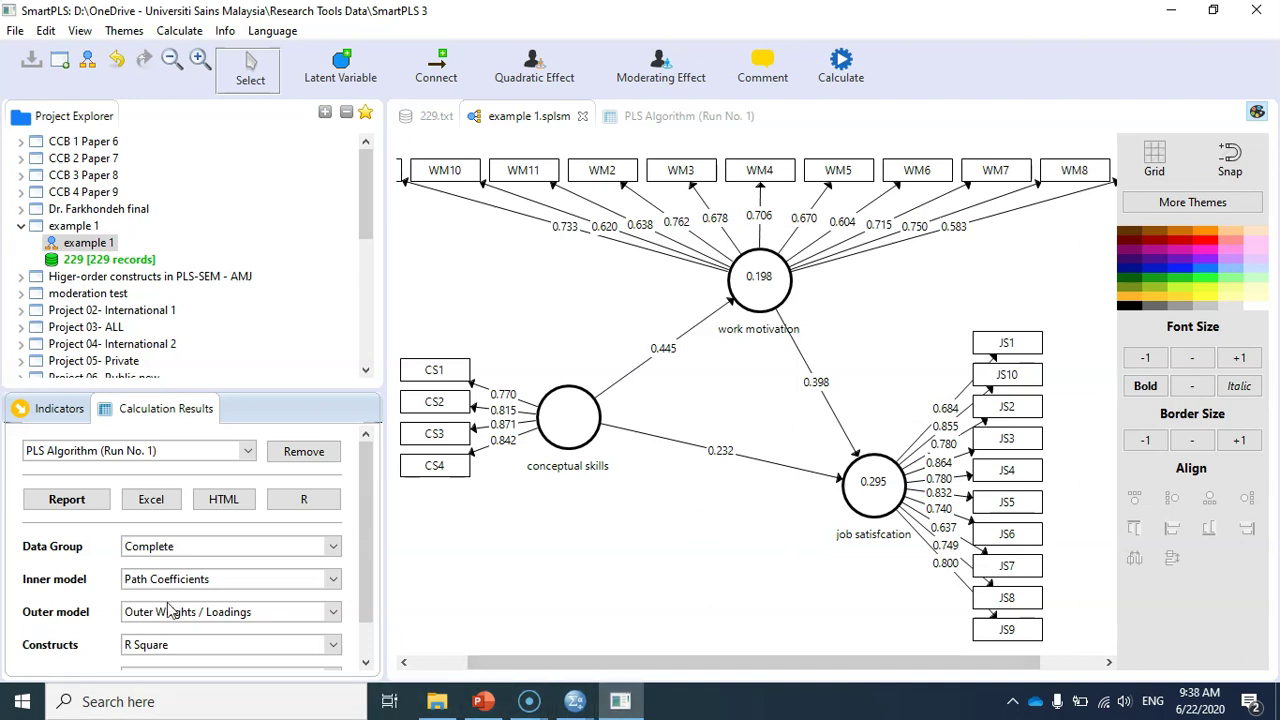
Step: Minimise the open windows, launch Amos Graphics from the desktop and maximise its window
click(1181, 12)
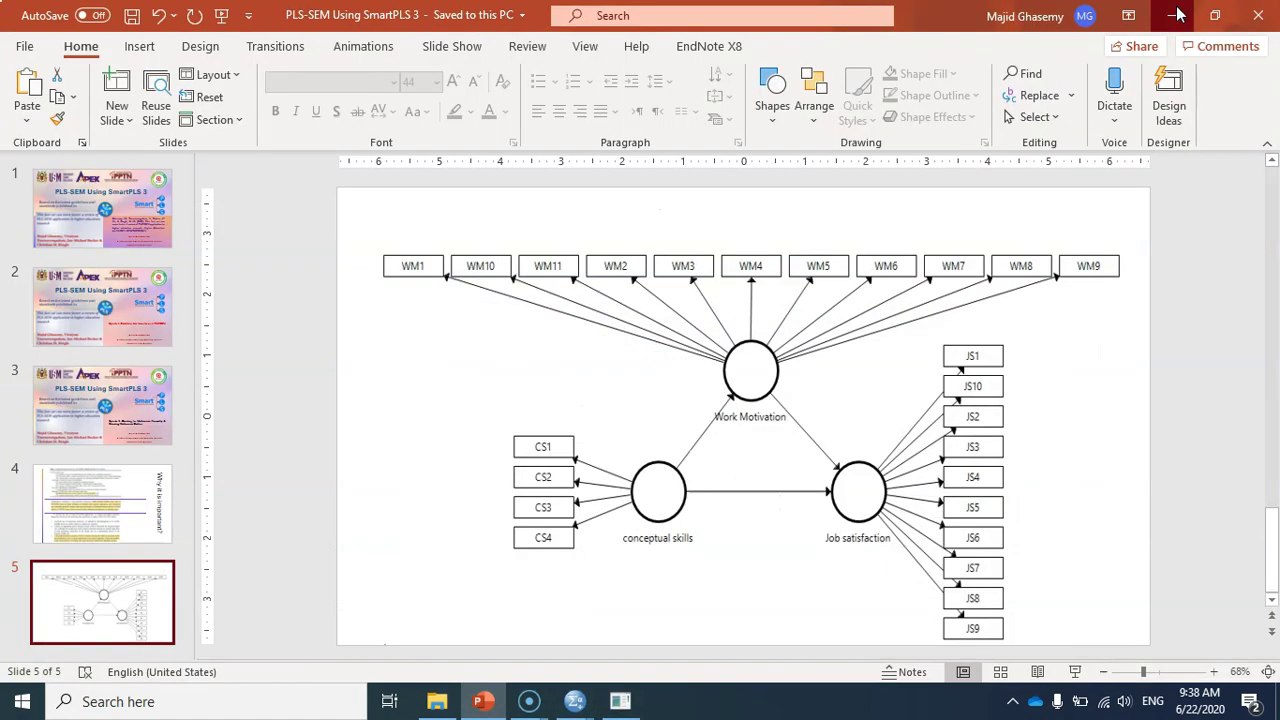
click(1181, 12)
click(1181, 12)
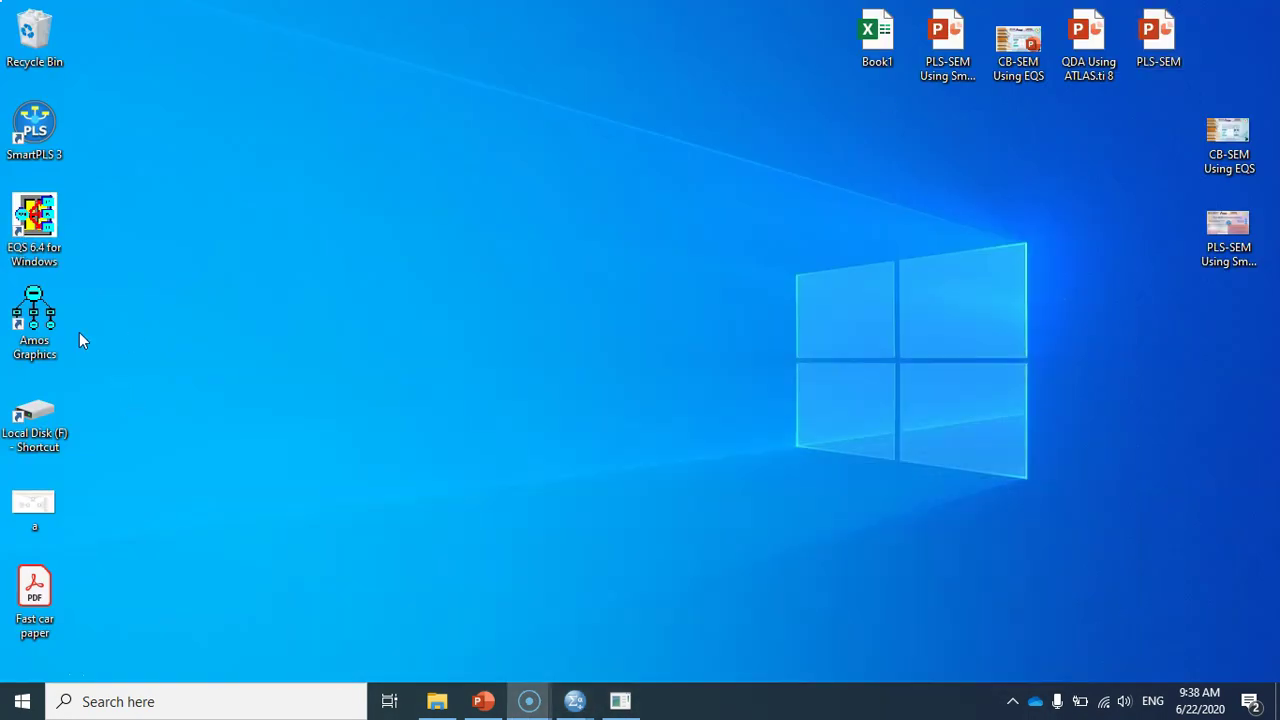
double_click(51, 301)
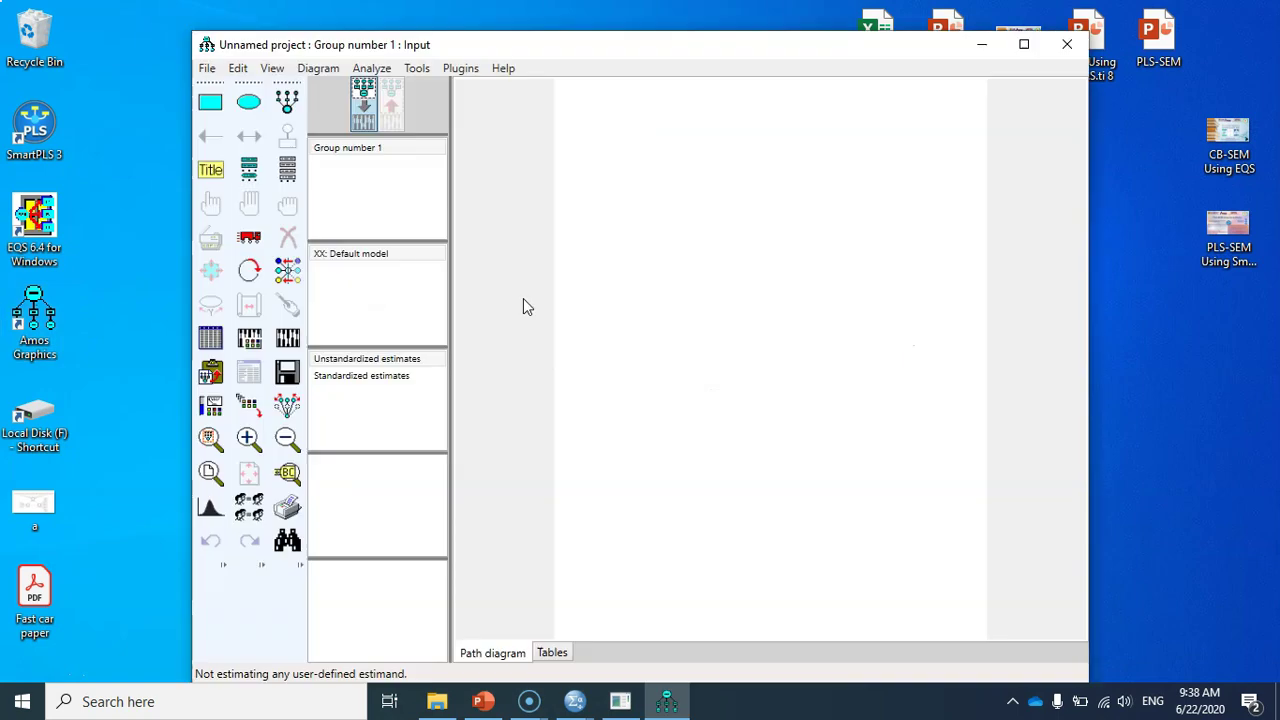
click(1023, 44)
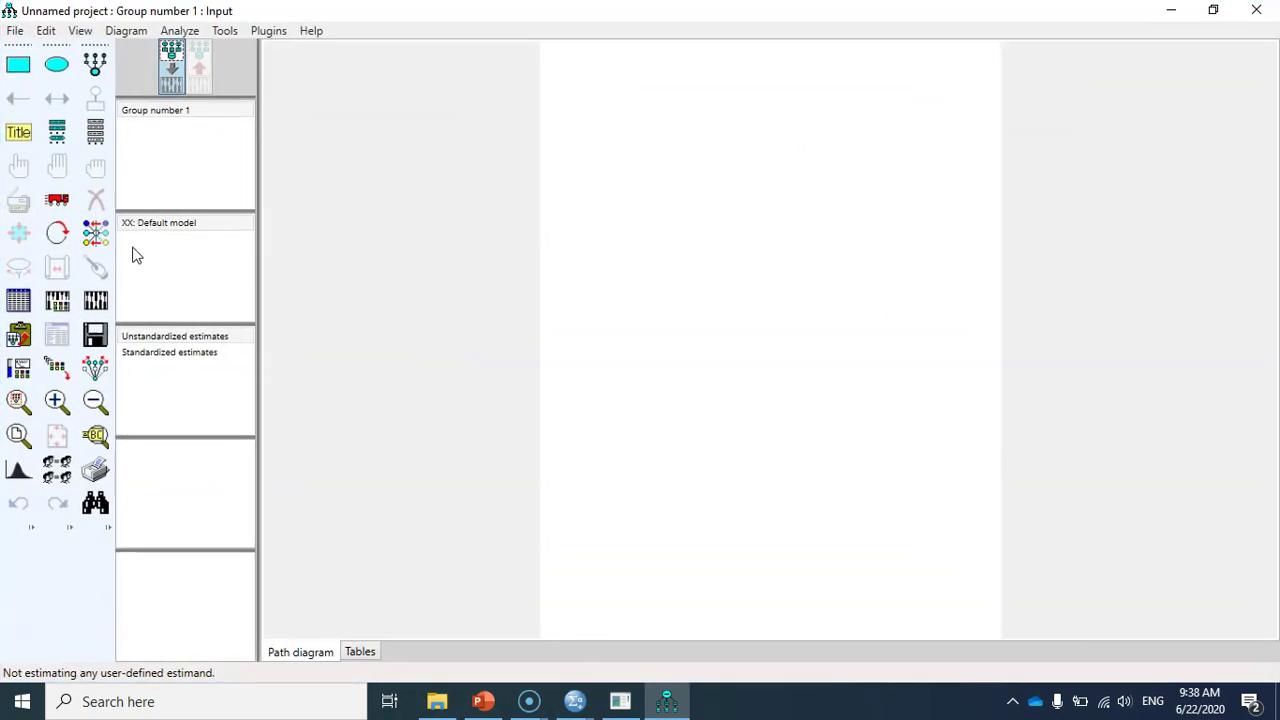
Step: Assign the SPSS data file "12- 229 polytech" from the example 1 folder to Group number 1
click(17, 305)
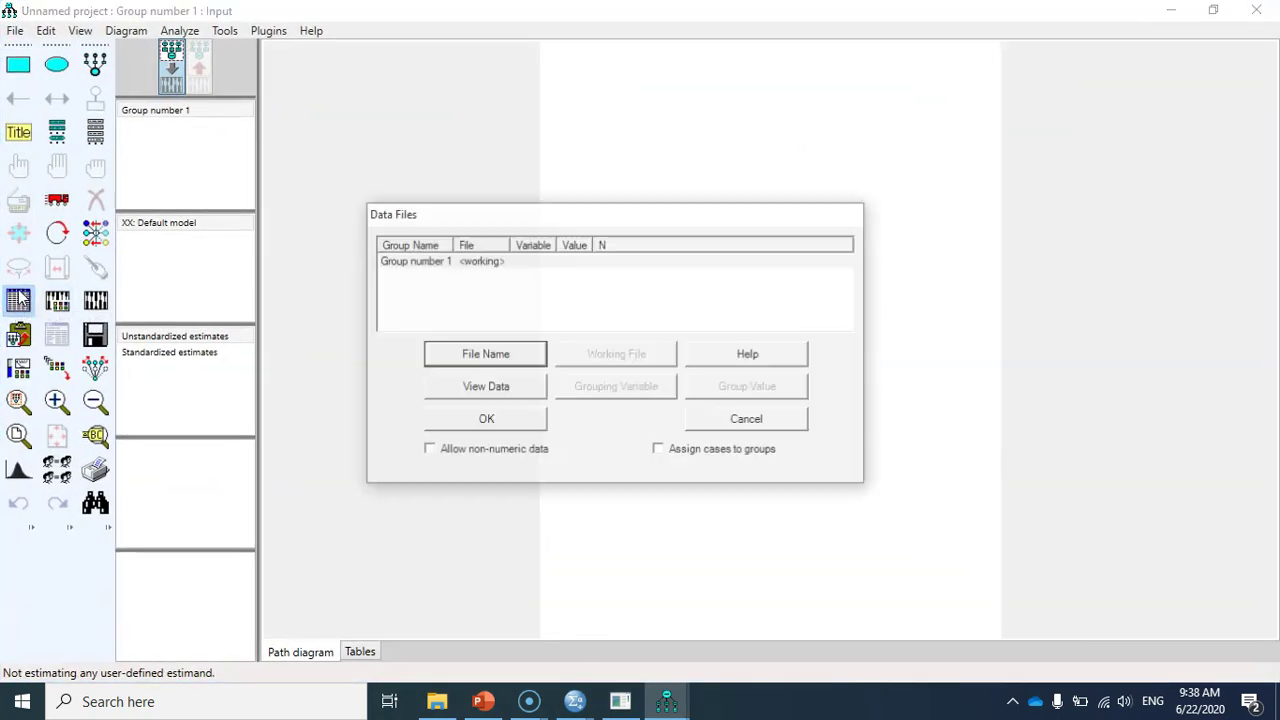
click(491, 355)
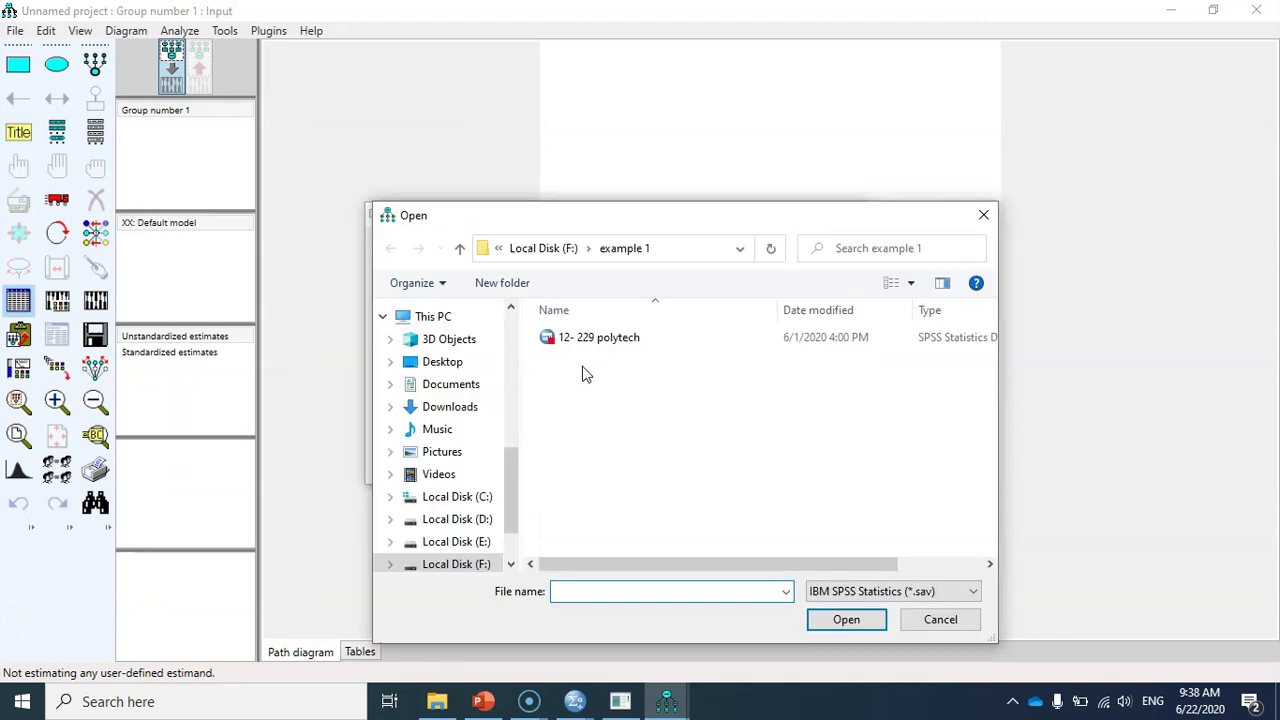
click(594, 340)
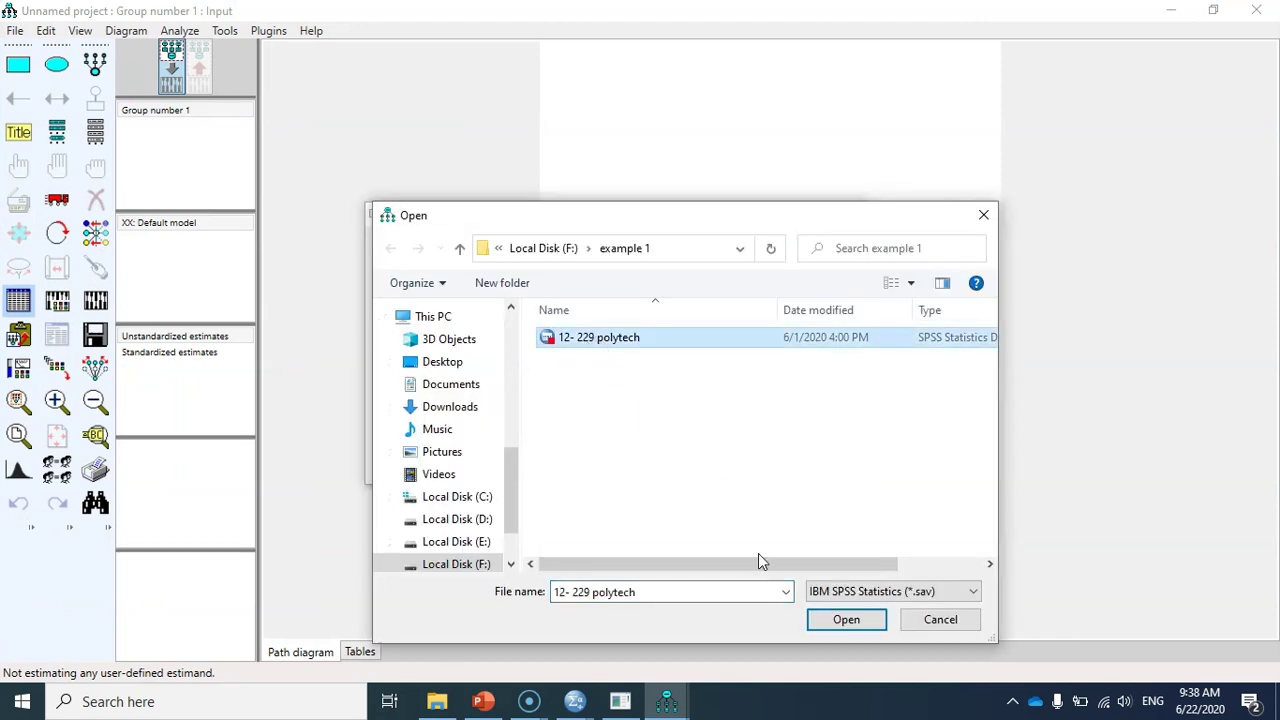
click(853, 619)
click(486, 419)
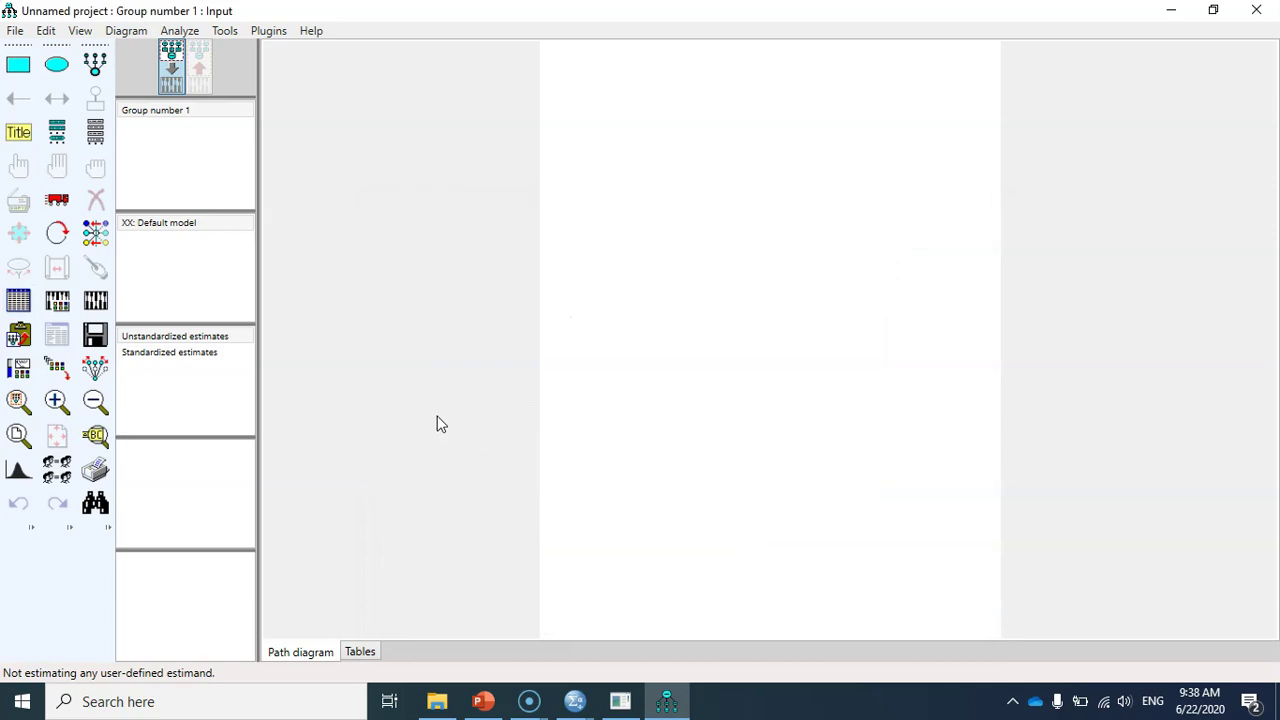
Step: Draw a latent variable with four indicators and their error terms at the page's upper left edge
click(95, 64)
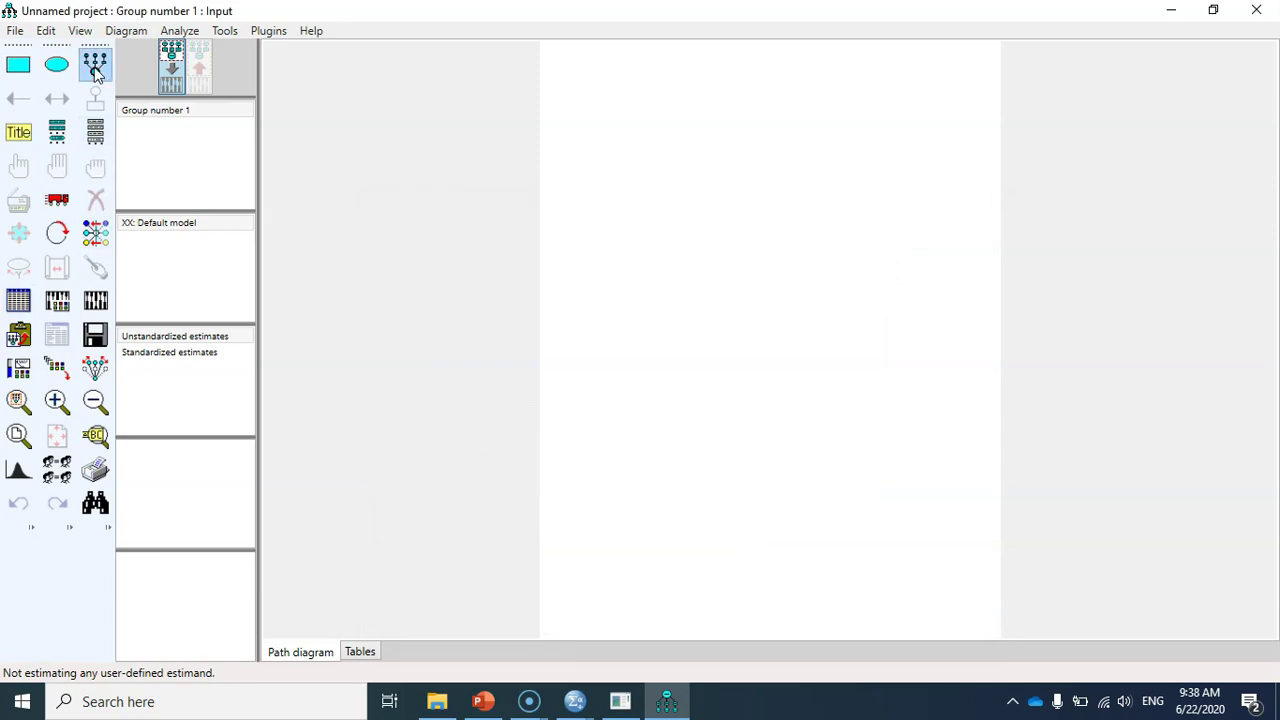
drag(542, 240, 604, 298)
click(573, 268)
click(573, 268)
click(573, 268)
click(573, 268)
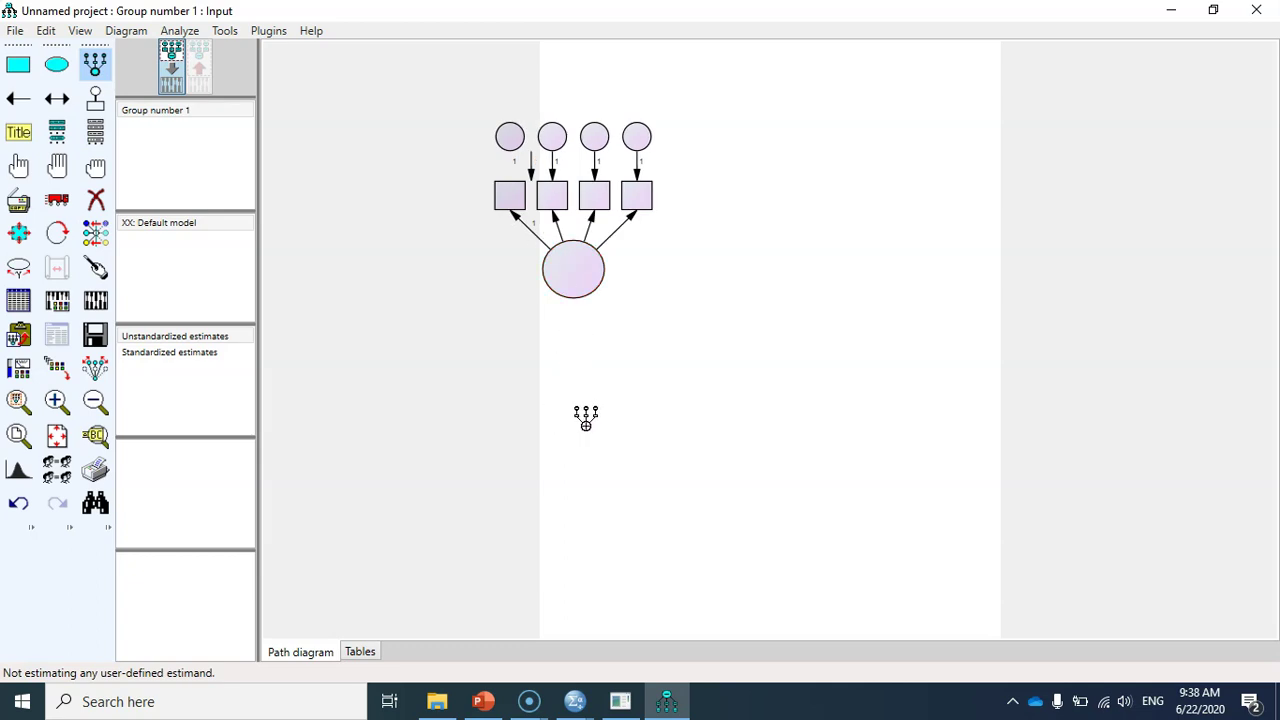
Step: Rotate the four indicators of the latent variable so that they sit on its left side
click(57, 199)
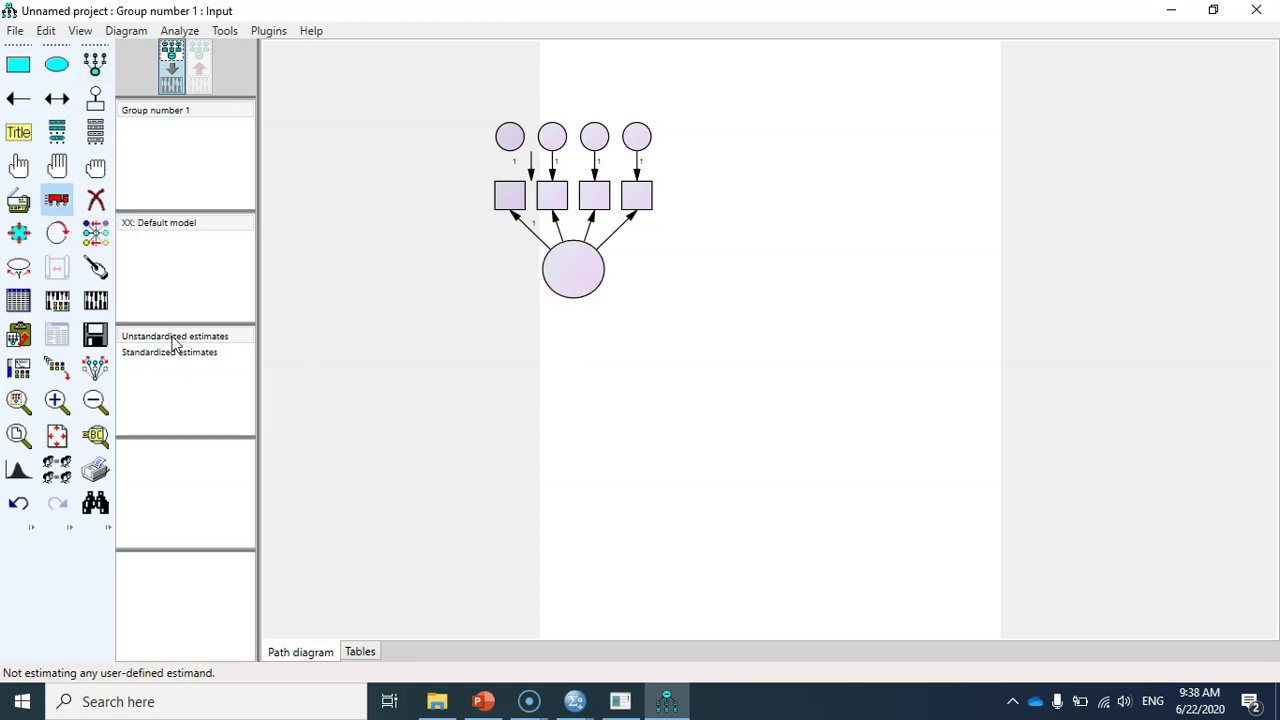
click(59, 238)
click(572, 267)
click(572, 267)
click(572, 267)
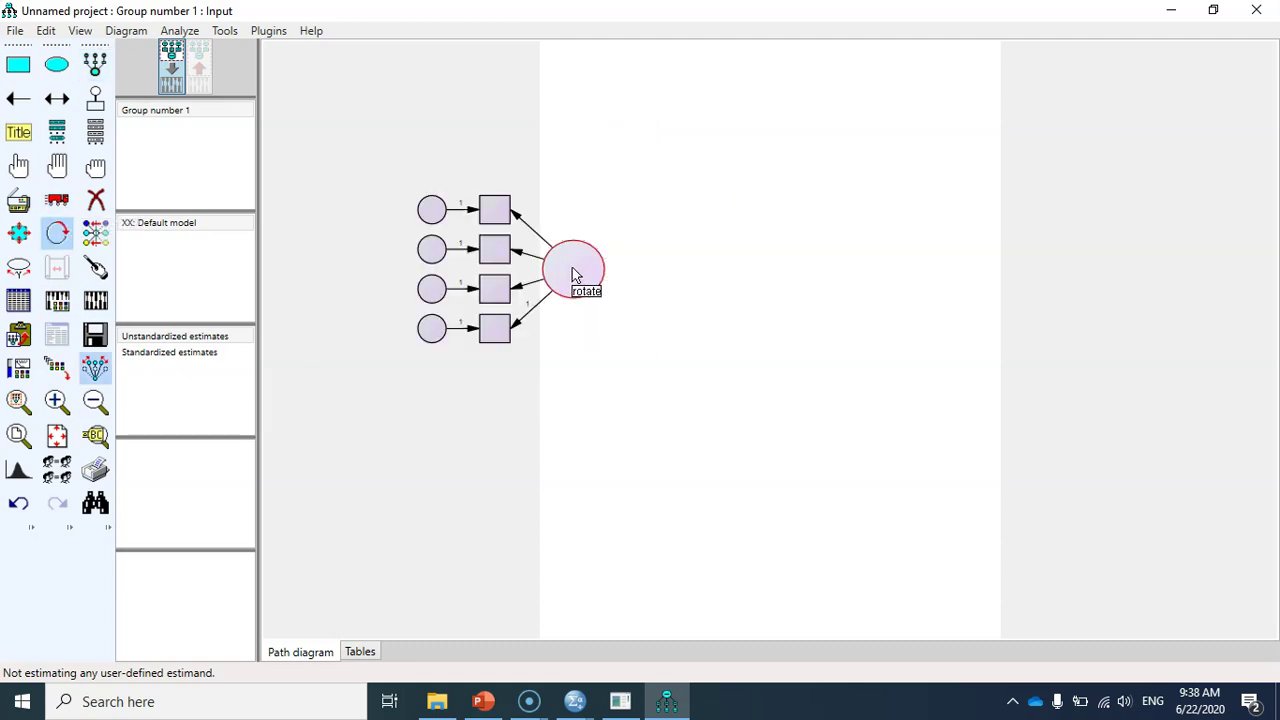
Step: Draw a second latent variable with ten indicators in the lower right part of the page
click(95, 64)
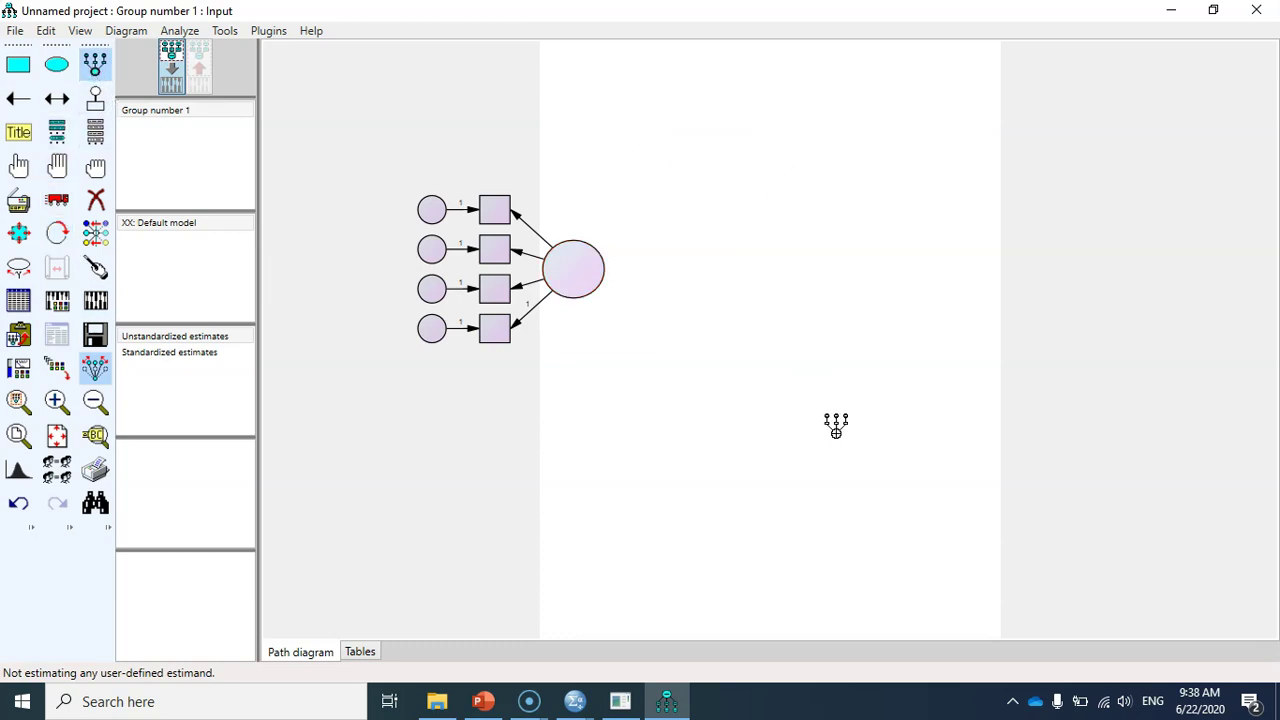
click(851, 466)
click(851, 466)
click(851, 466)
click(851, 466)
click(851, 466)
click(851, 466)
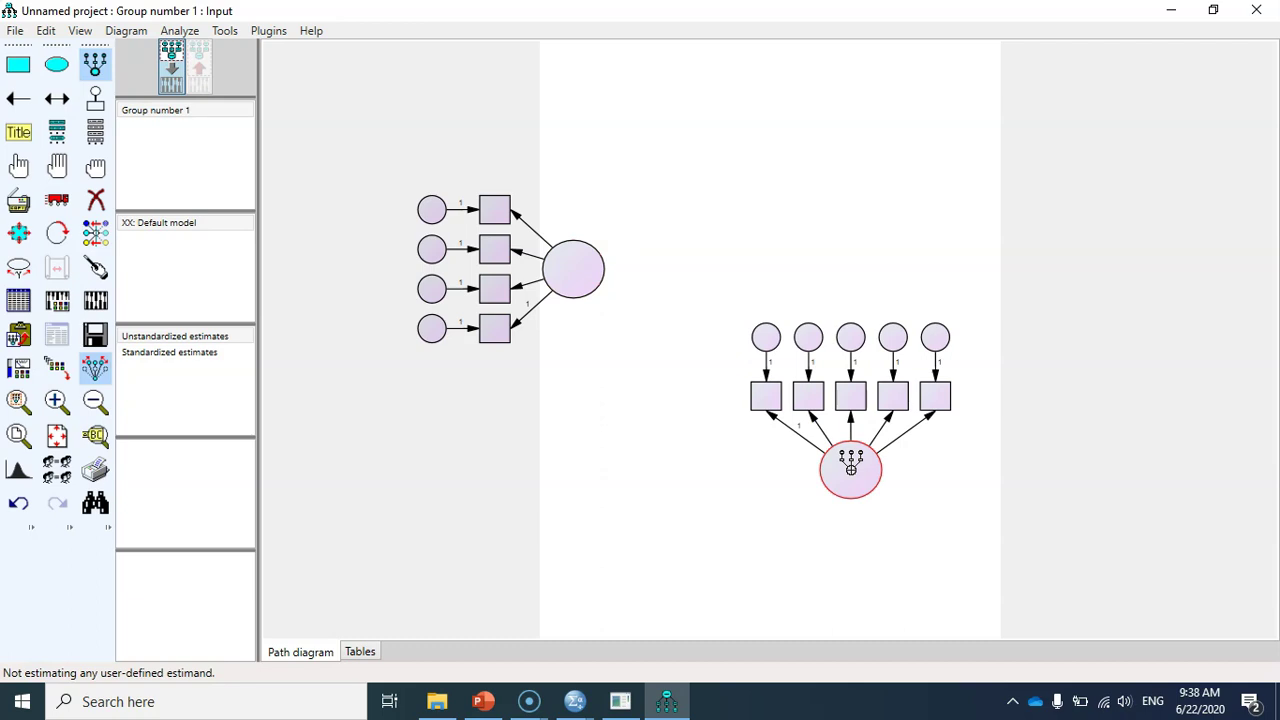
click(851, 466)
click(851, 466)
click(851, 466)
click(851, 466)
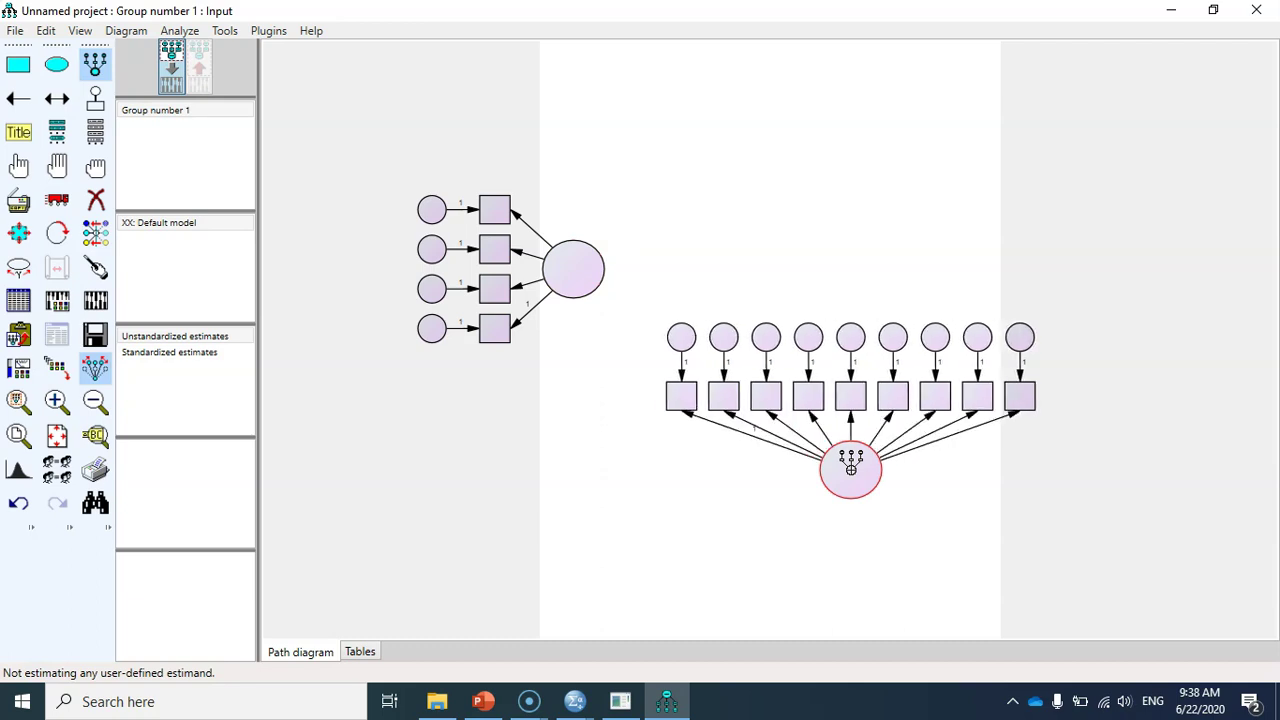
click(851, 466)
Step: Draw a third latent variable with eleven indicators near the page's upper edge
click(780, 137)
click(780, 137)
click(780, 137)
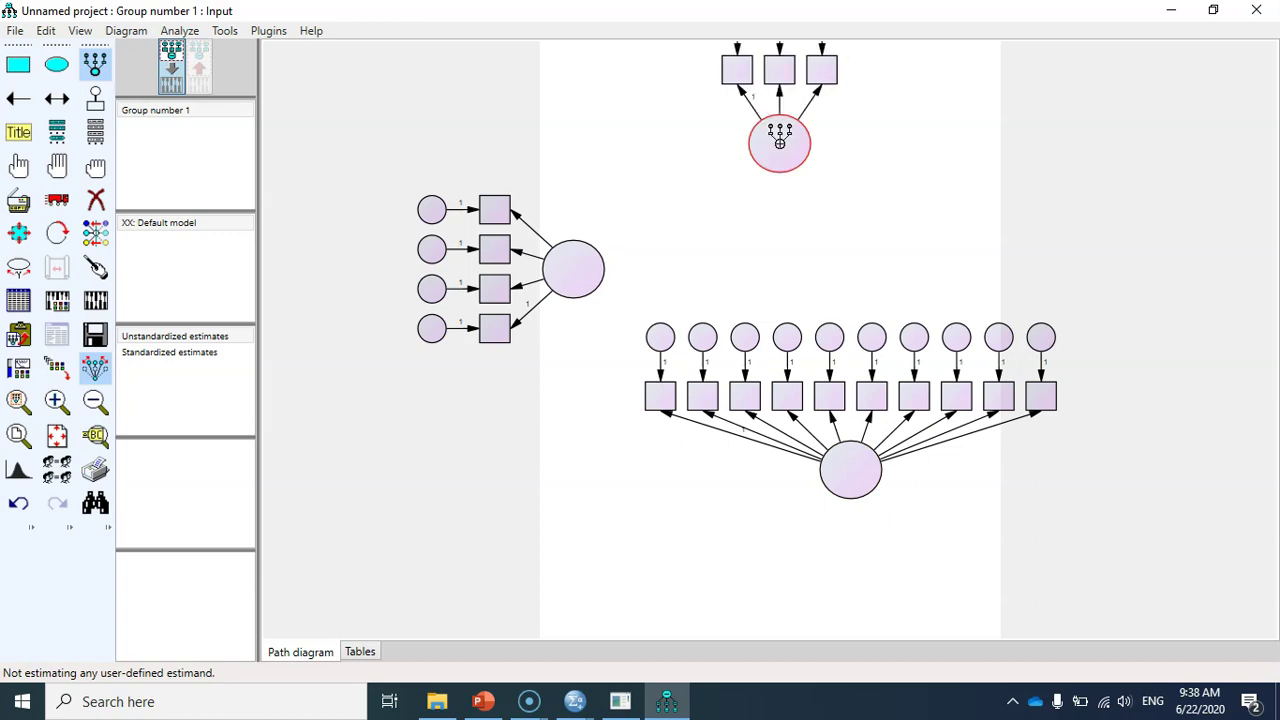
click(780, 137)
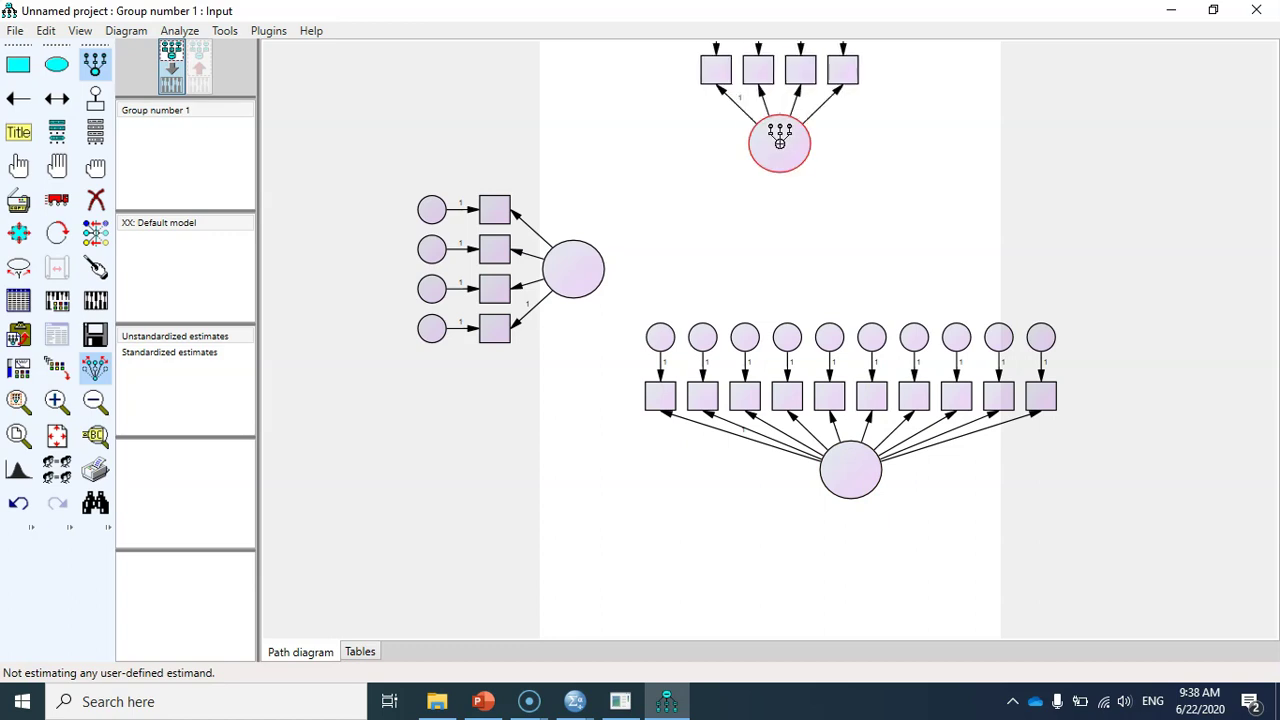
click(780, 142)
click(780, 142)
click(780, 142)
click(780, 142)
click(780, 142)
click(780, 142)
click(780, 142)
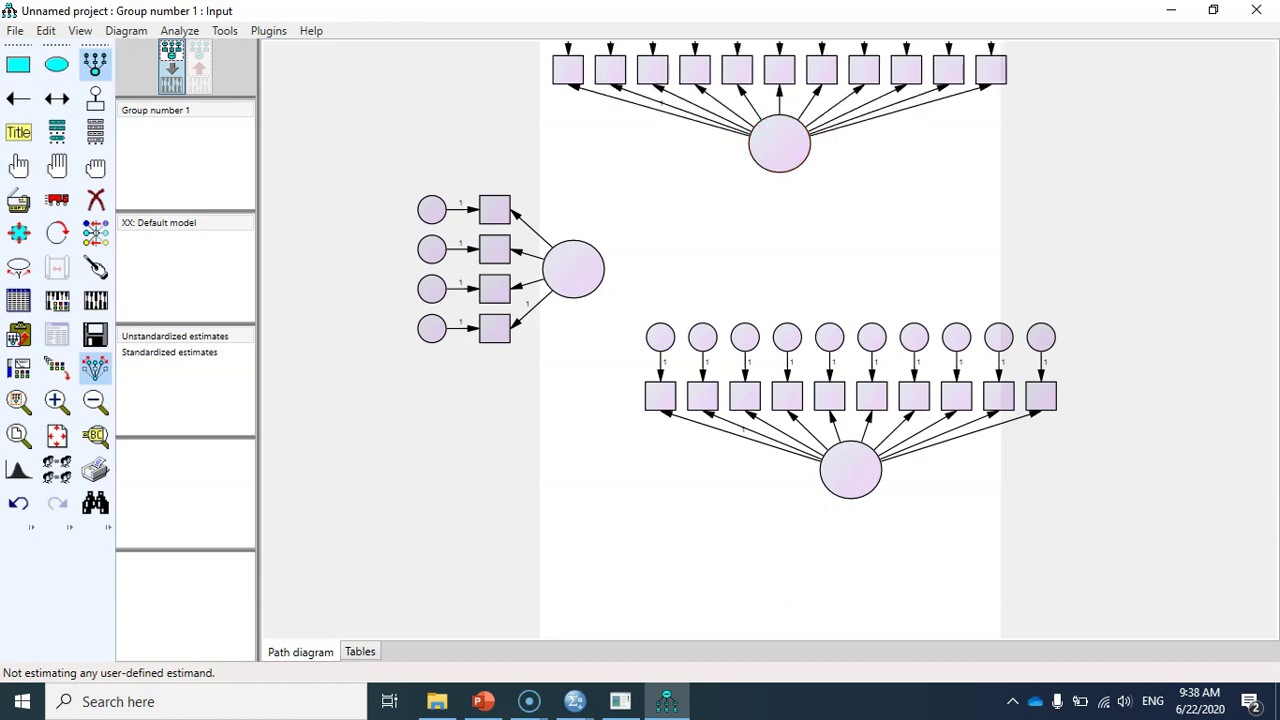
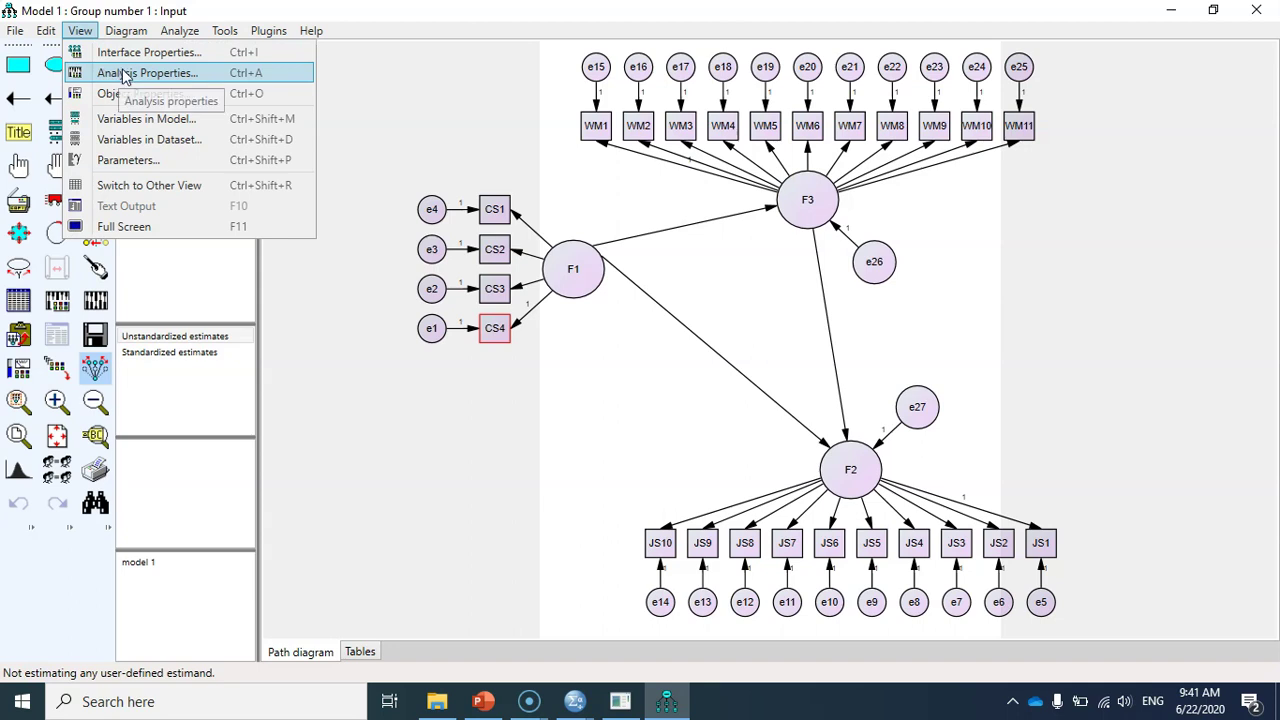
Step: Include tests for normality and outliers in the analysis output and calculate the model estimates
click(519, 116)
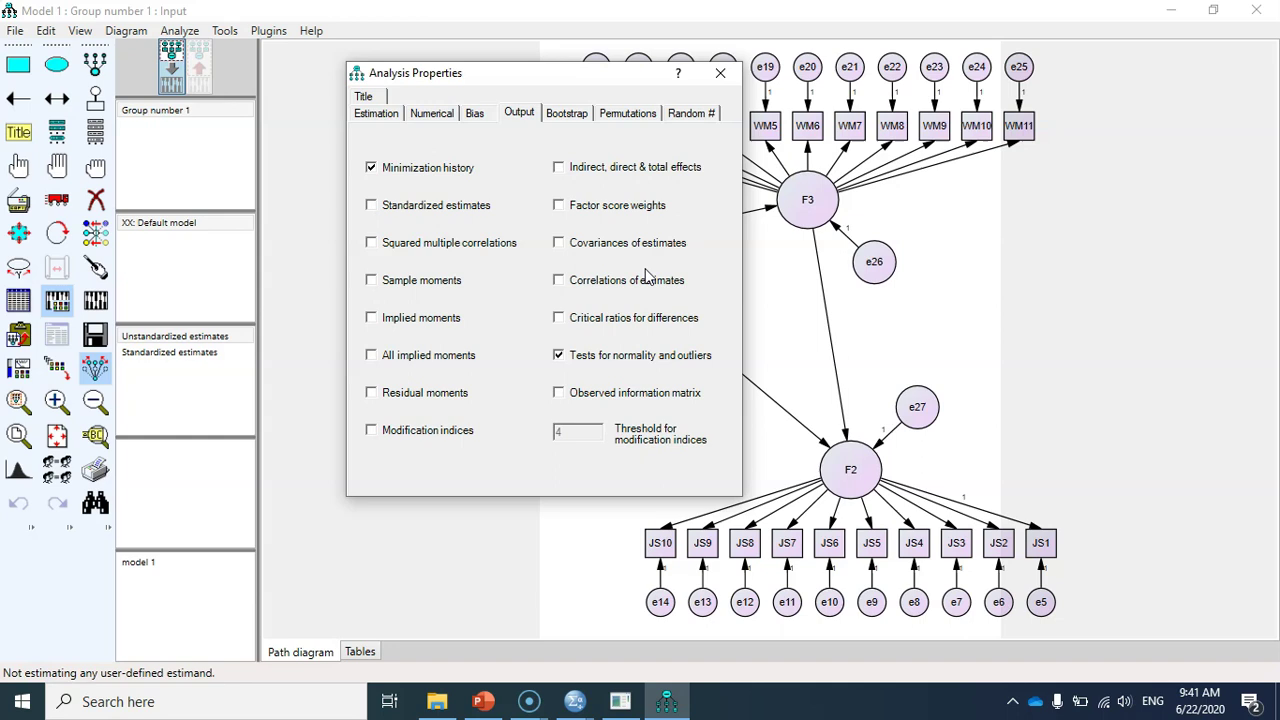
click(724, 83)
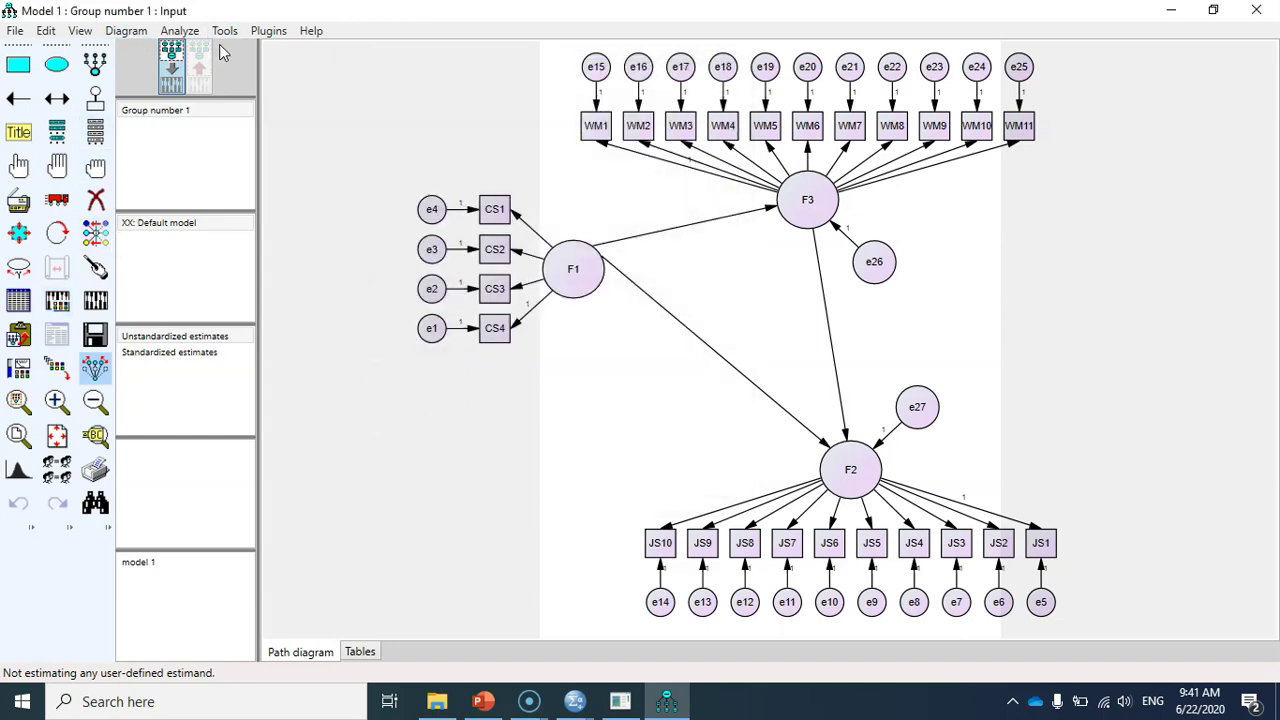
click(180, 31)
click(211, 55)
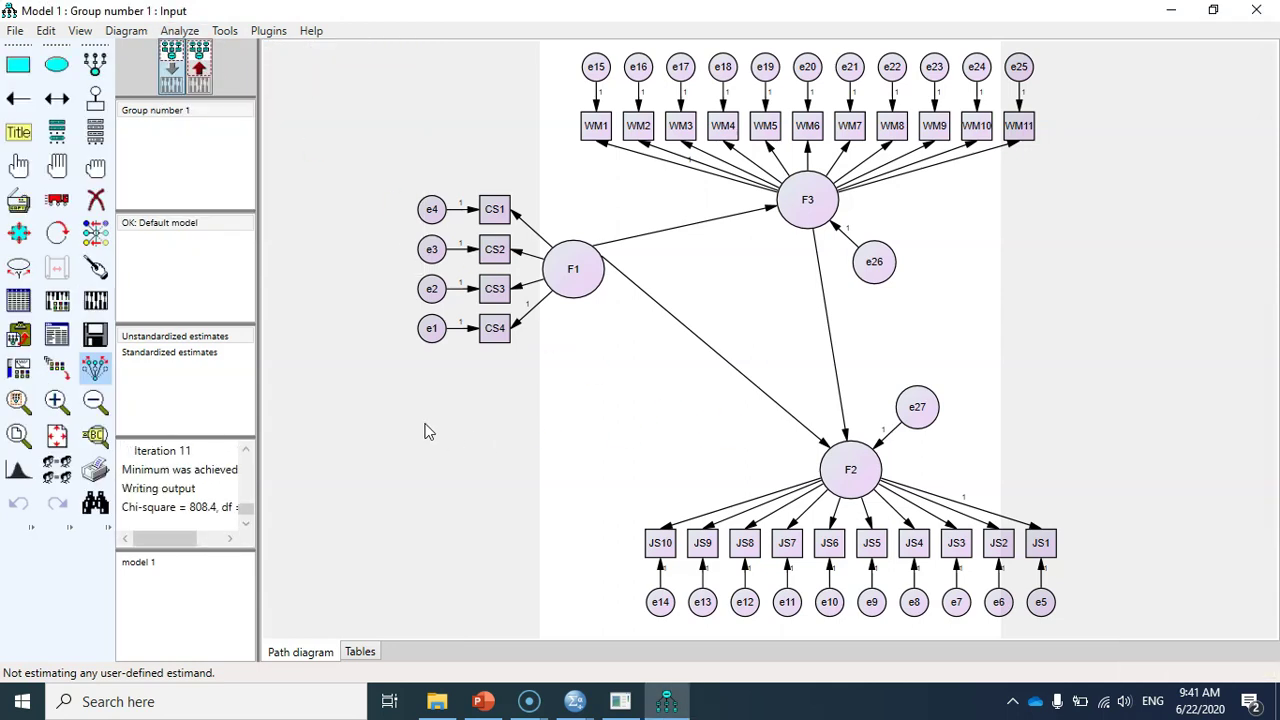
Step: Open the text output in a maximised window and examine the Assessment of normality table
click(57, 337)
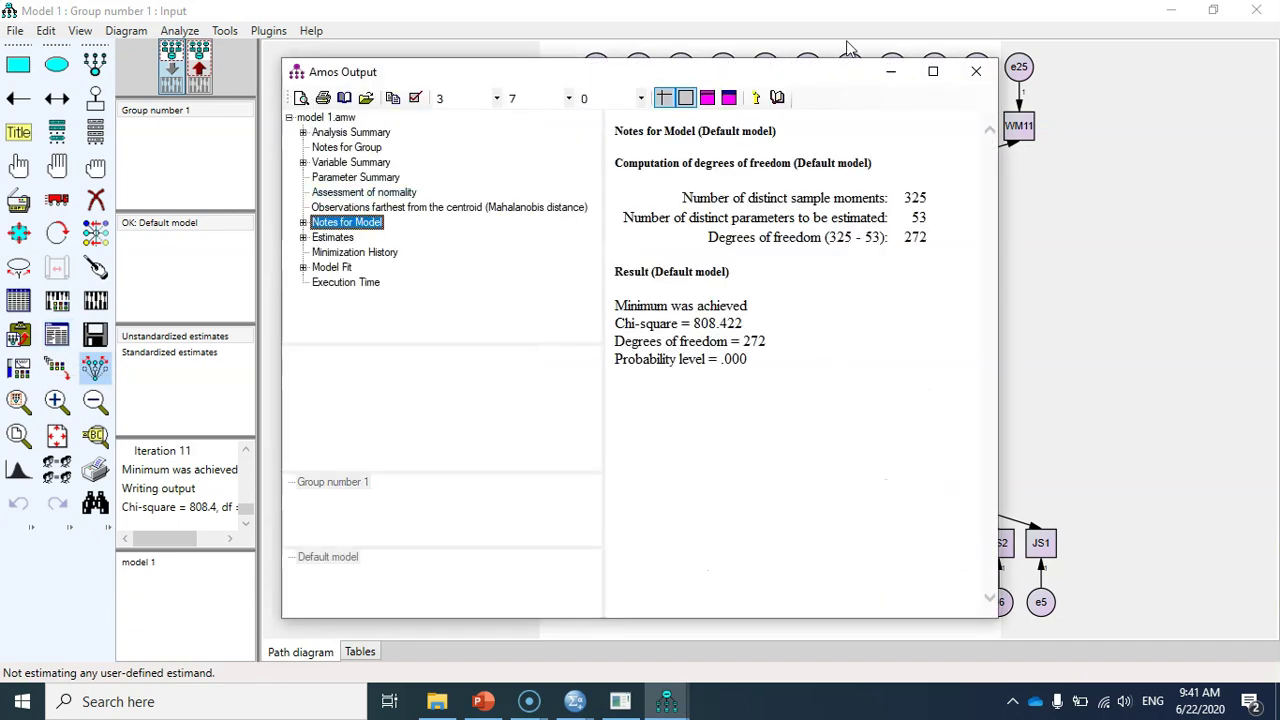
click(933, 71)
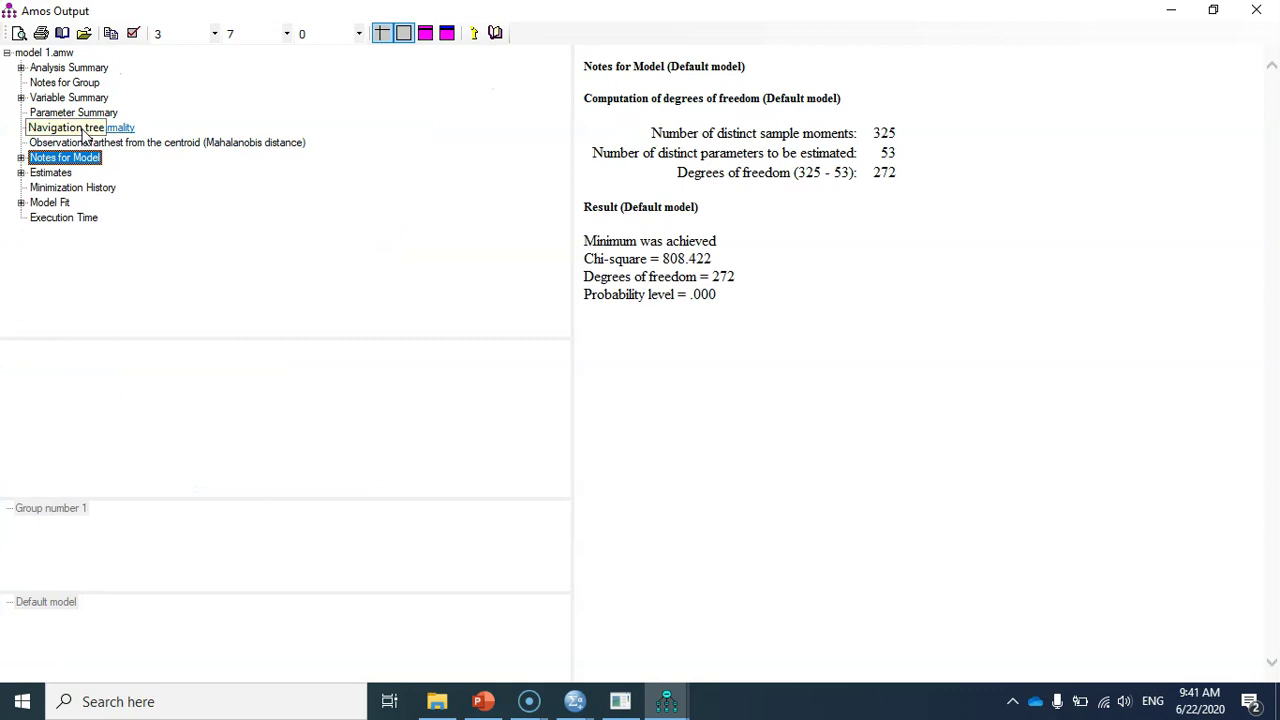
click(47, 131)
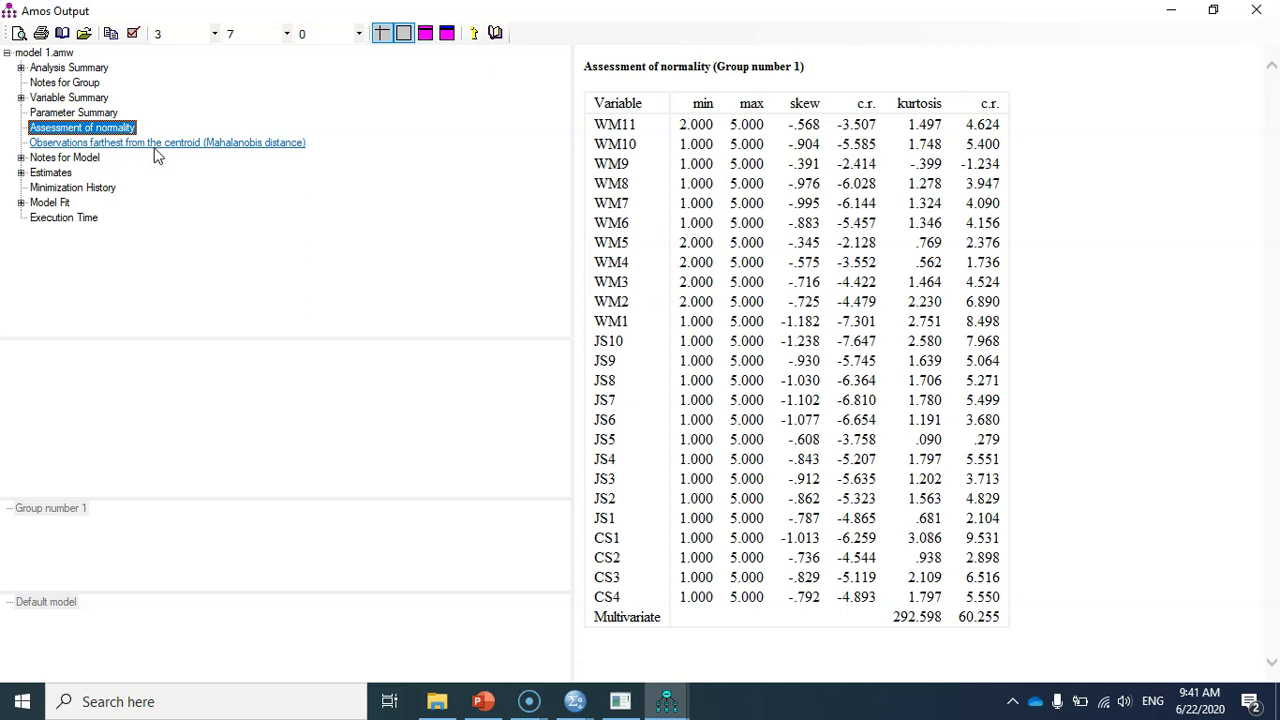
Step: Examine the observations farthest from the centroid, and highlight the multivariate kurtosis critical ratio in the normality table
click(101, 145)
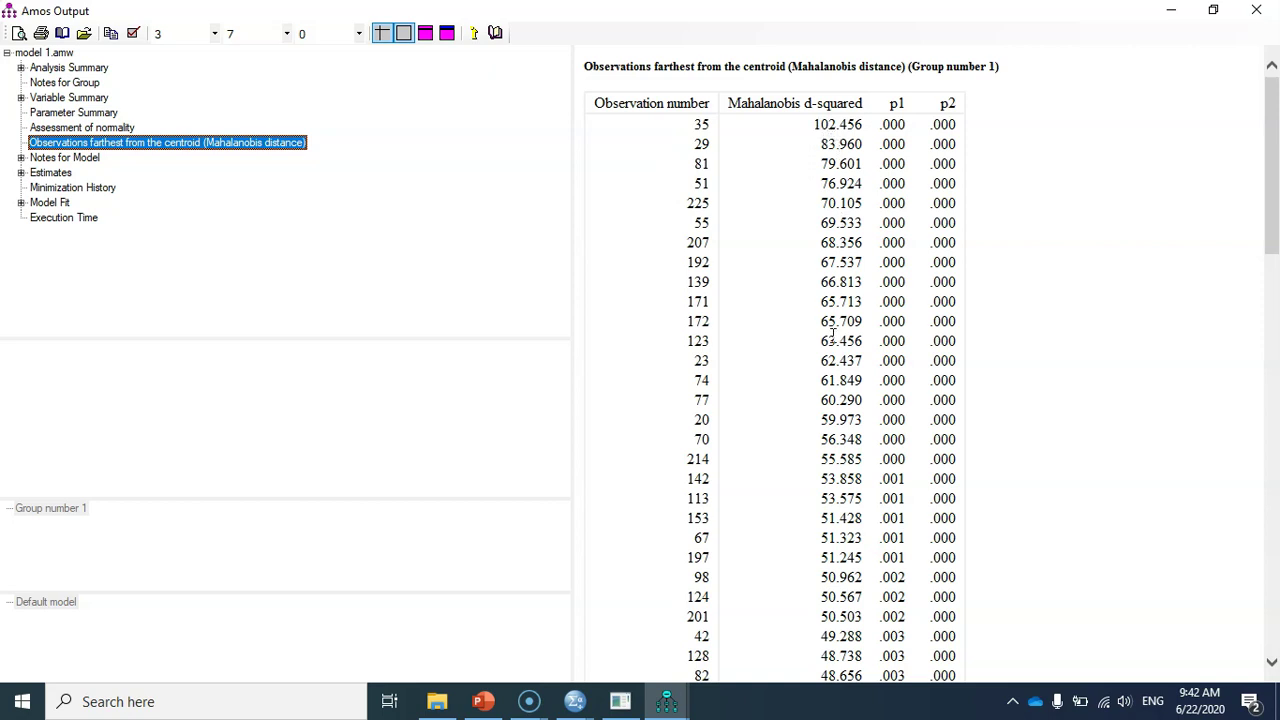
double_click(700, 125)
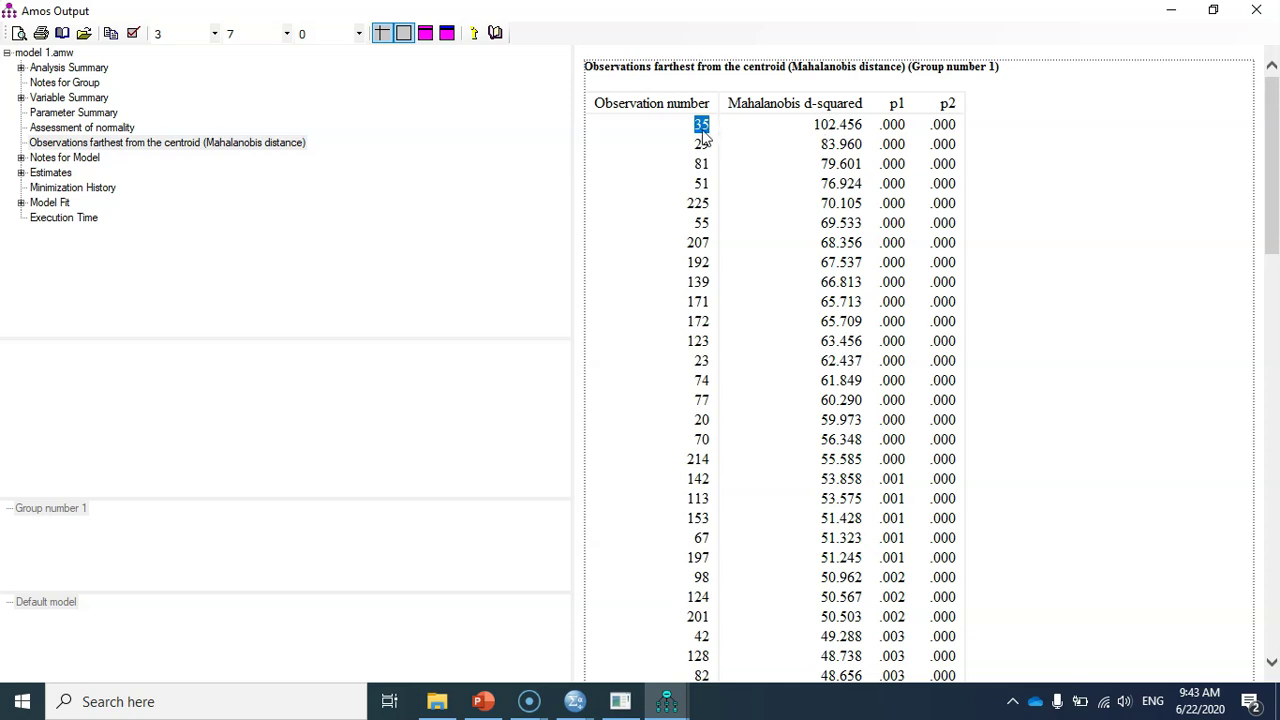
click(119, 131)
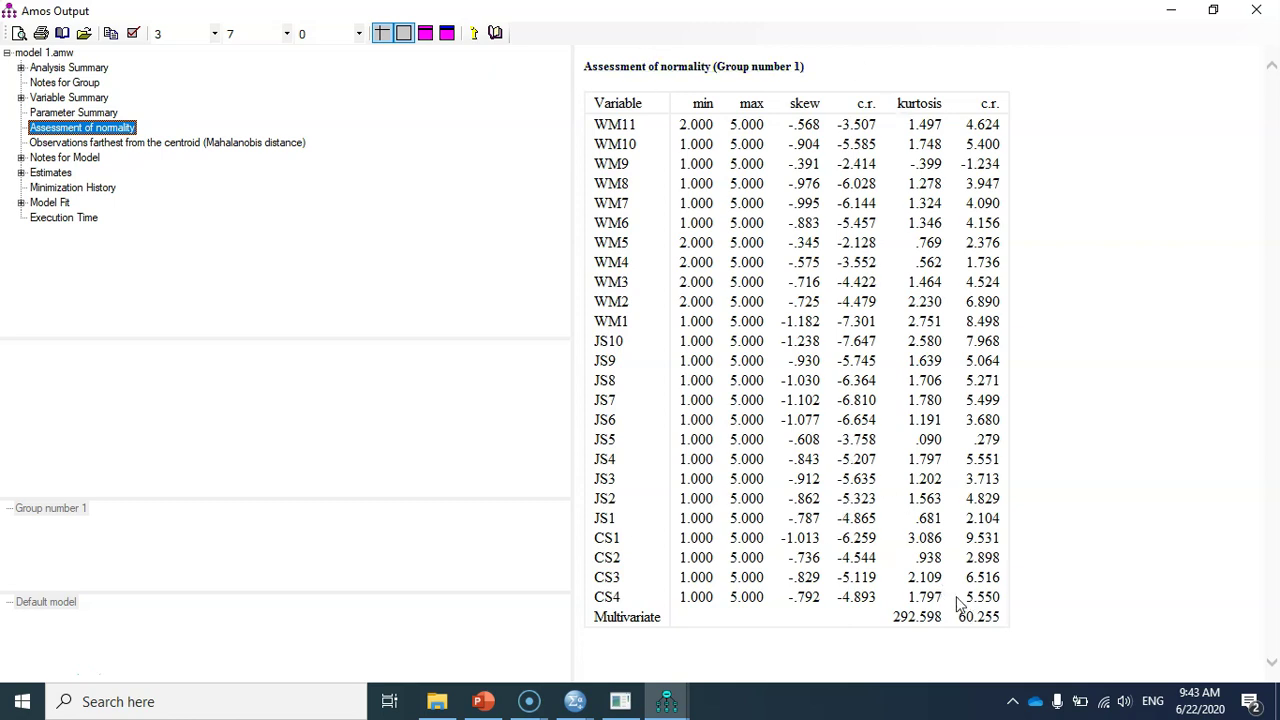
drag(958, 617, 999, 617)
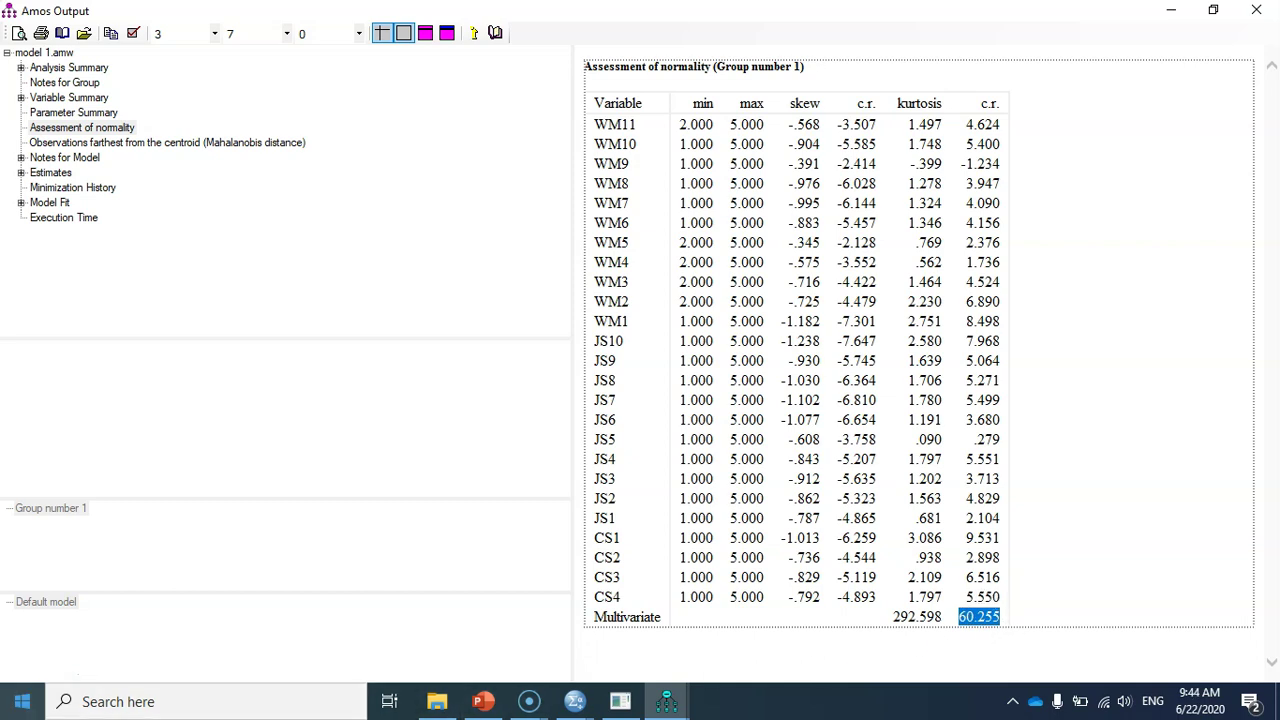
Step: Start Excel, and in the Amos output copy the observation number and Mahalanobis d-squared of the observation farthest from the centroid
click(10, 708)
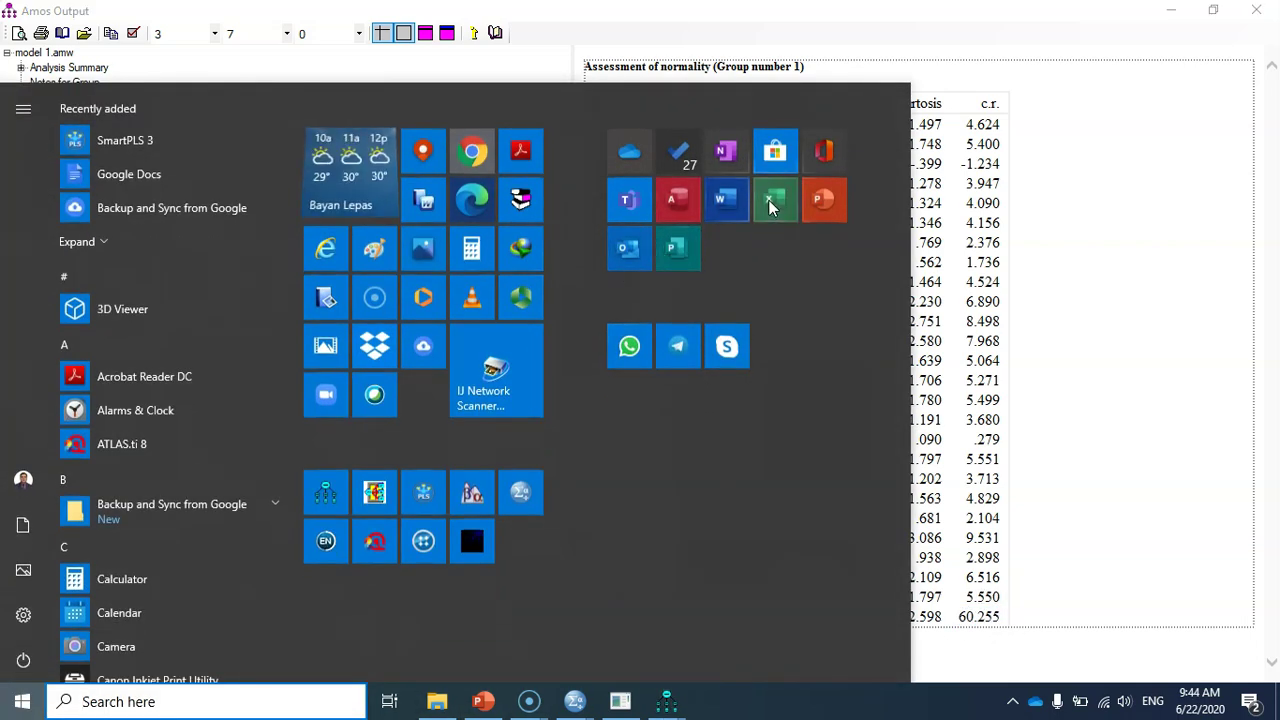
click(775, 205)
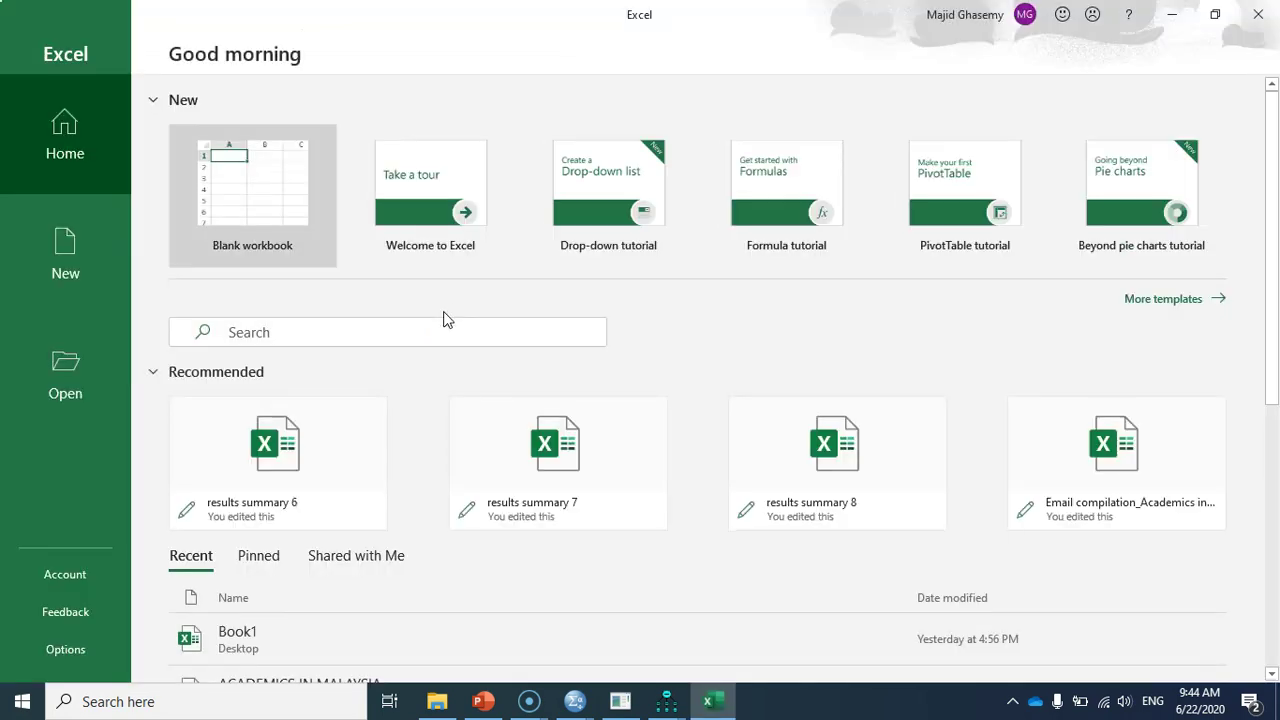
mouse_move(670, 705)
click(750, 630)
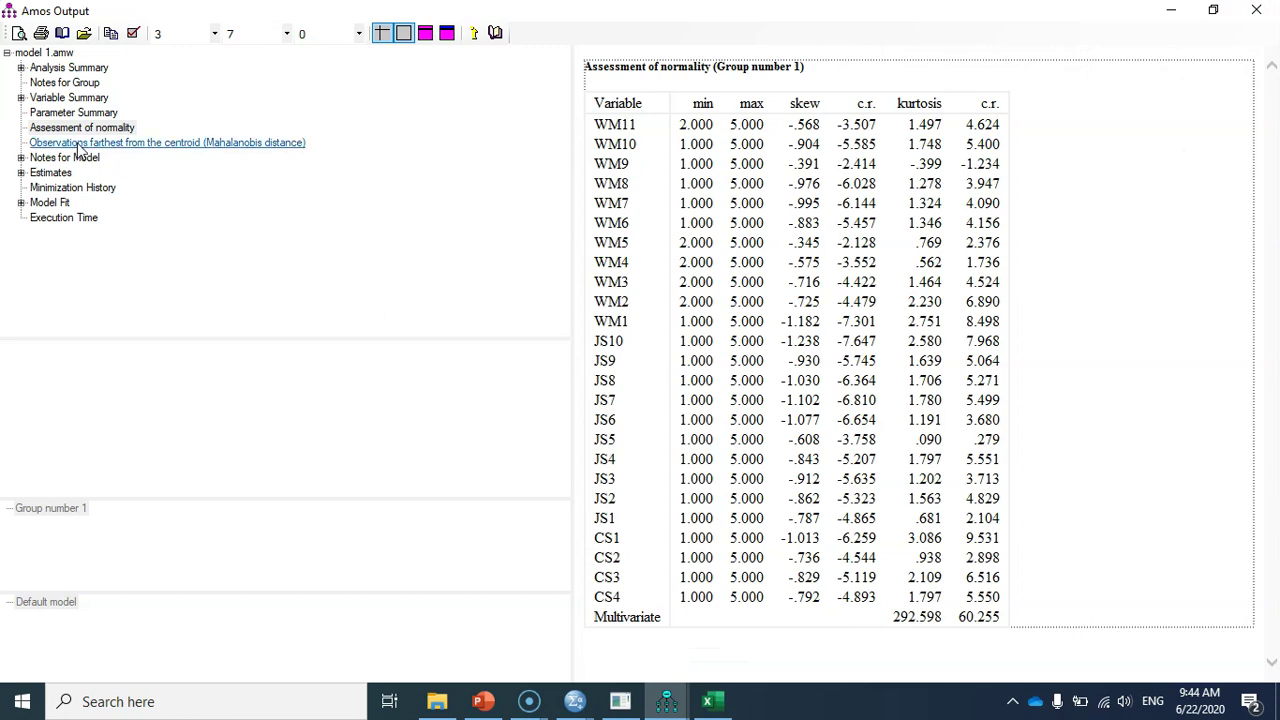
click(150, 142)
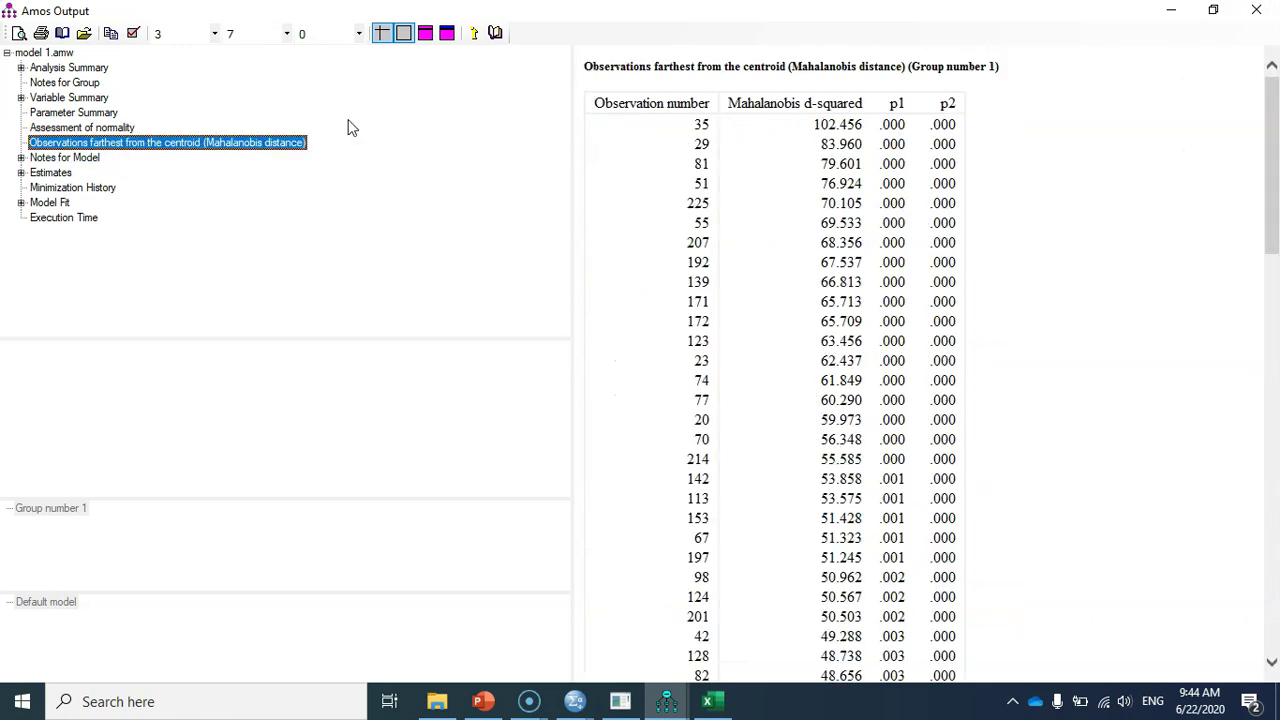
drag(692, 124, 857, 126)
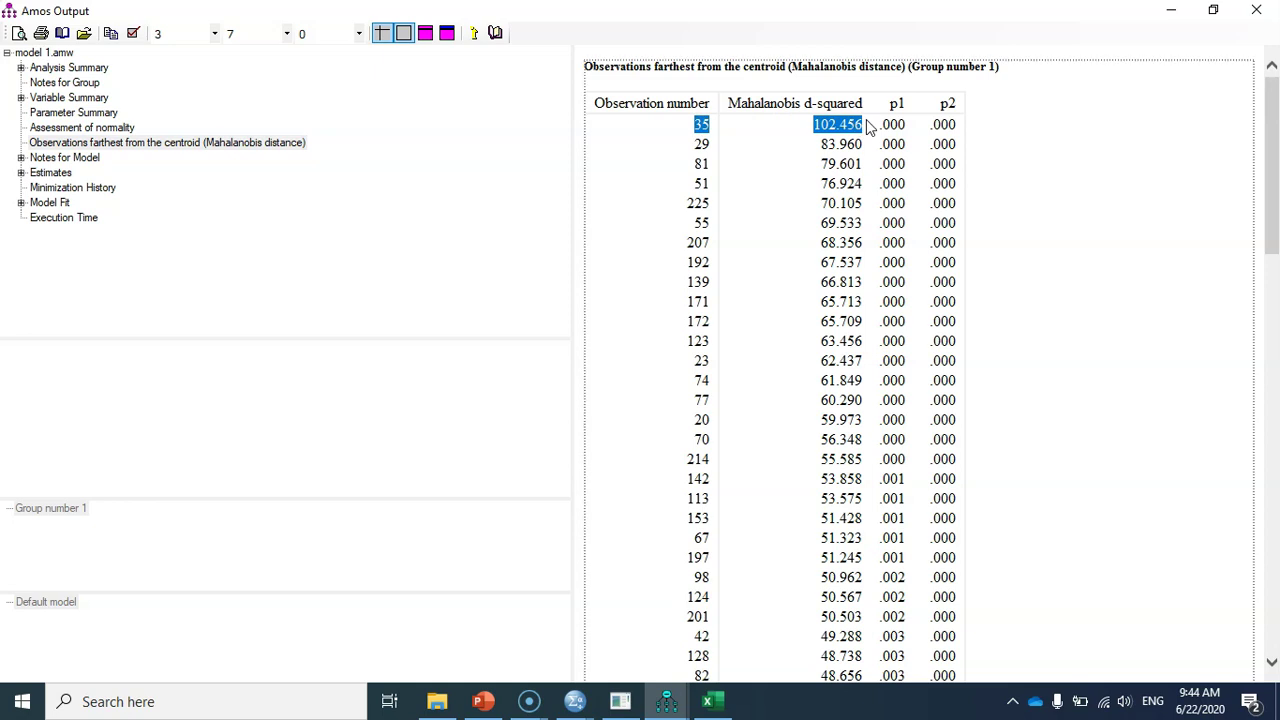
right_click(833, 128)
click(885, 158)
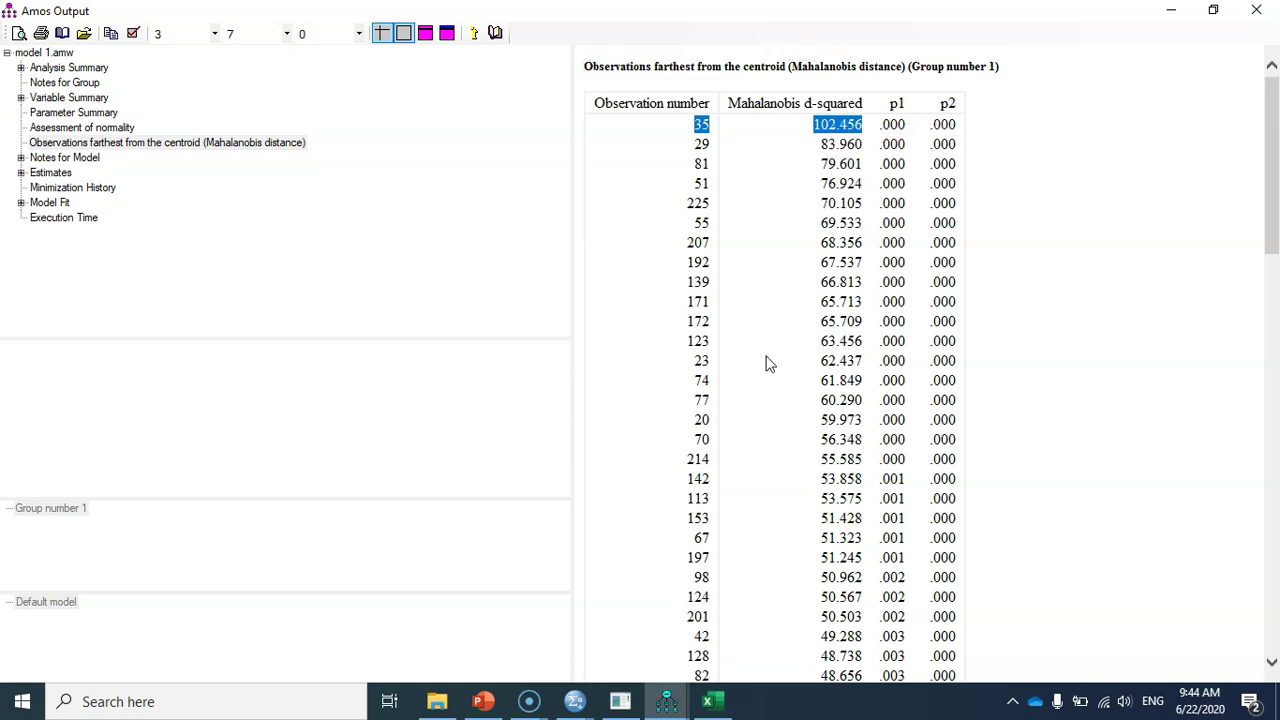
Step: Create a blank workbook in Excel, paste the copied values starting at cell A1 and widen column A
click(708, 702)
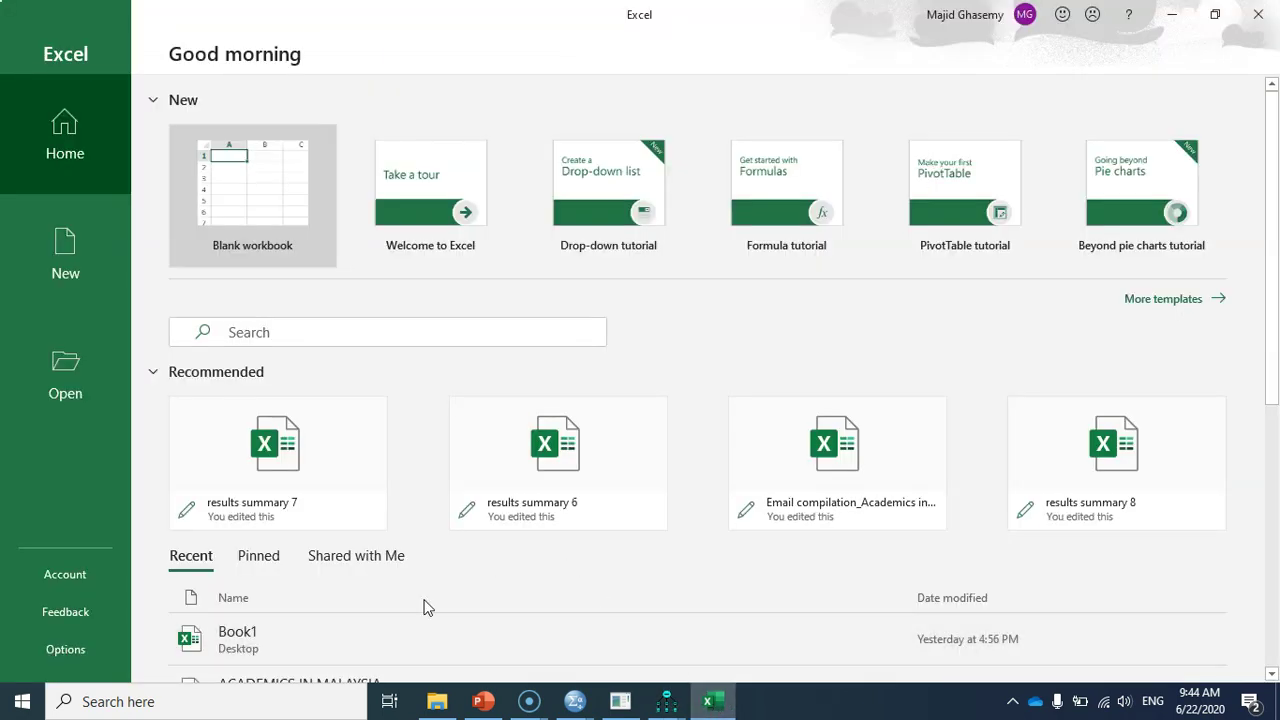
click(268, 198)
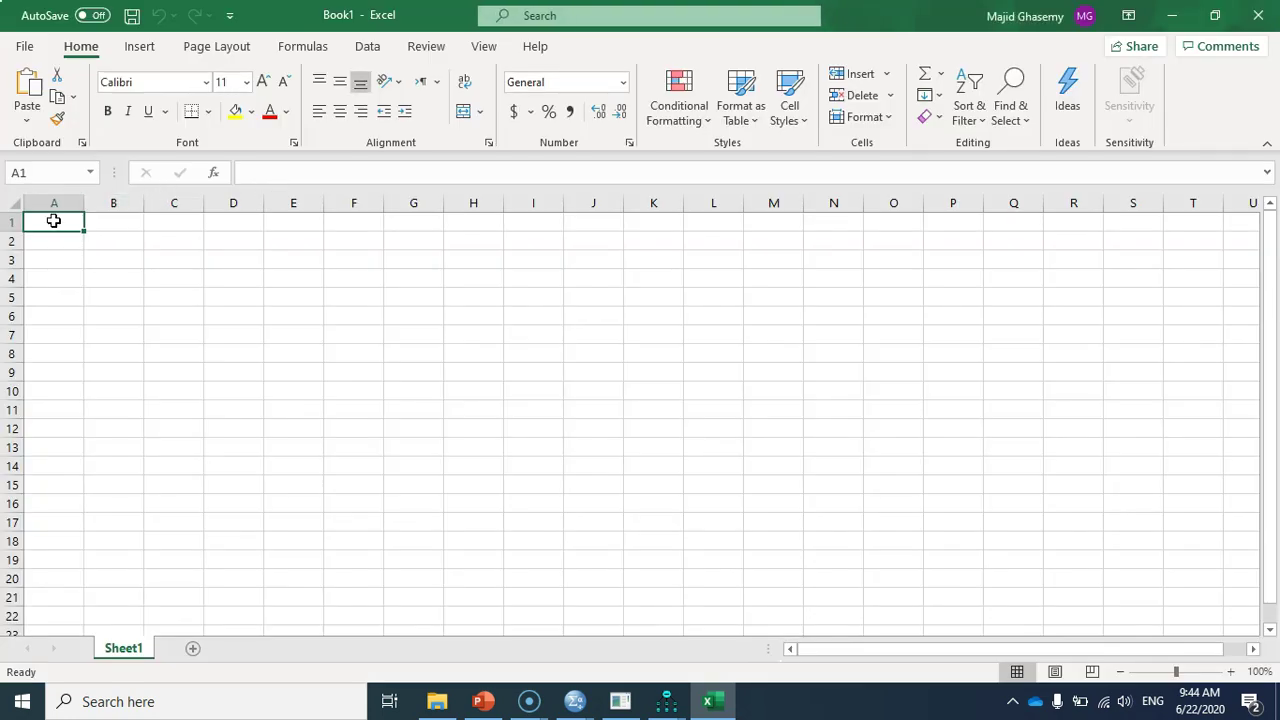
key(ctrl+v)
click(110, 315)
drag(84, 203, 136, 203)
Step: Insert a row above the pasted values with the headings "case no" and "Mahal Distance", and fit column B to its heading
click(11, 222)
right_click(11, 222)
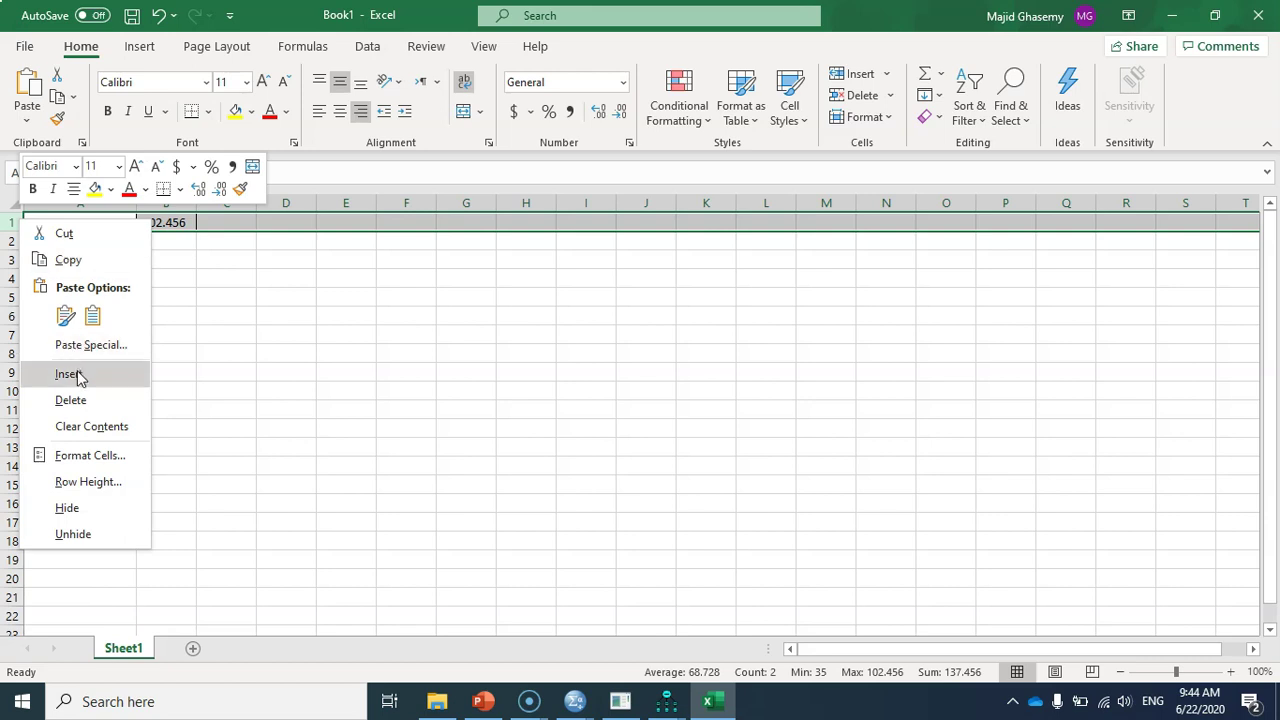
click(68, 374)
click(58, 223)
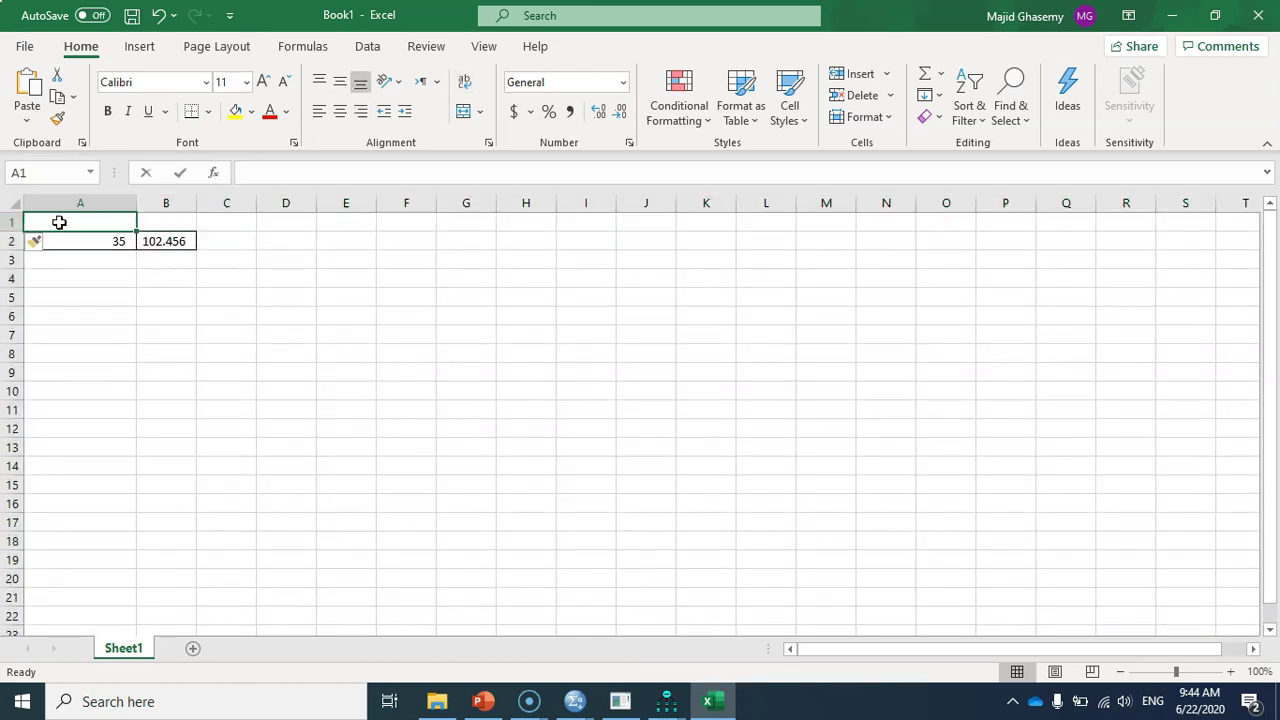
text(case no)
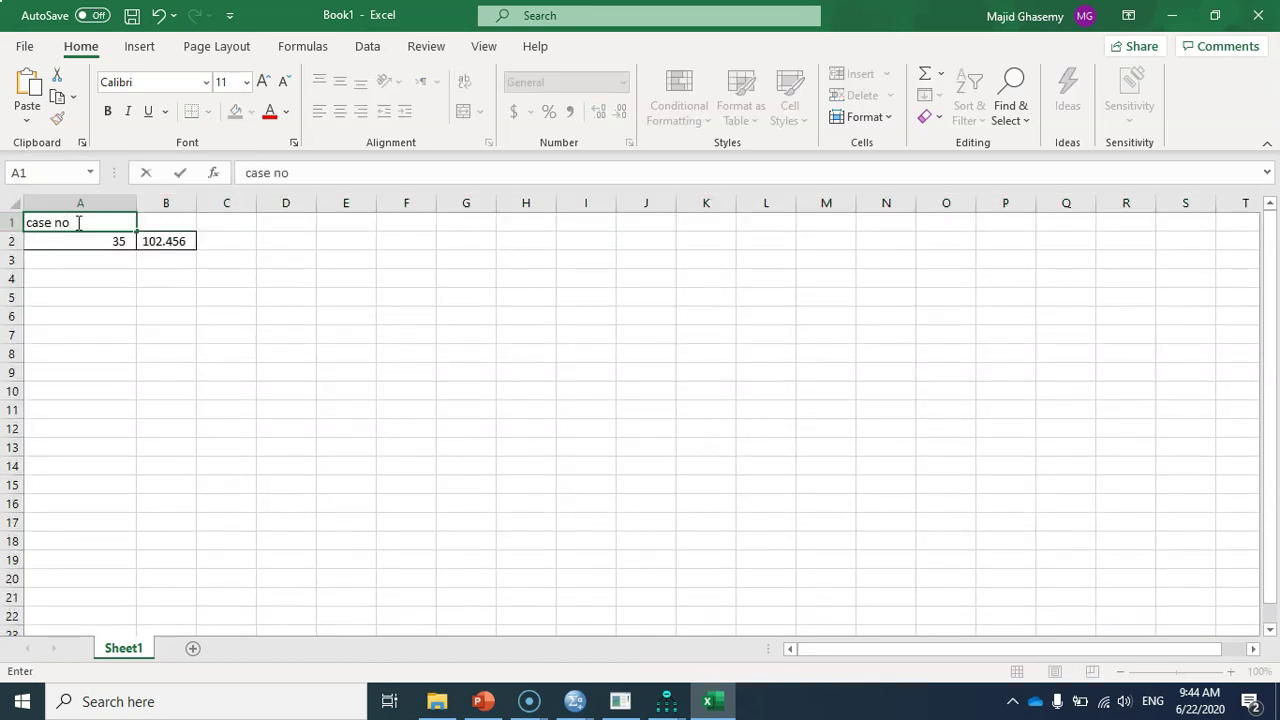
click(170, 224)
text(M)
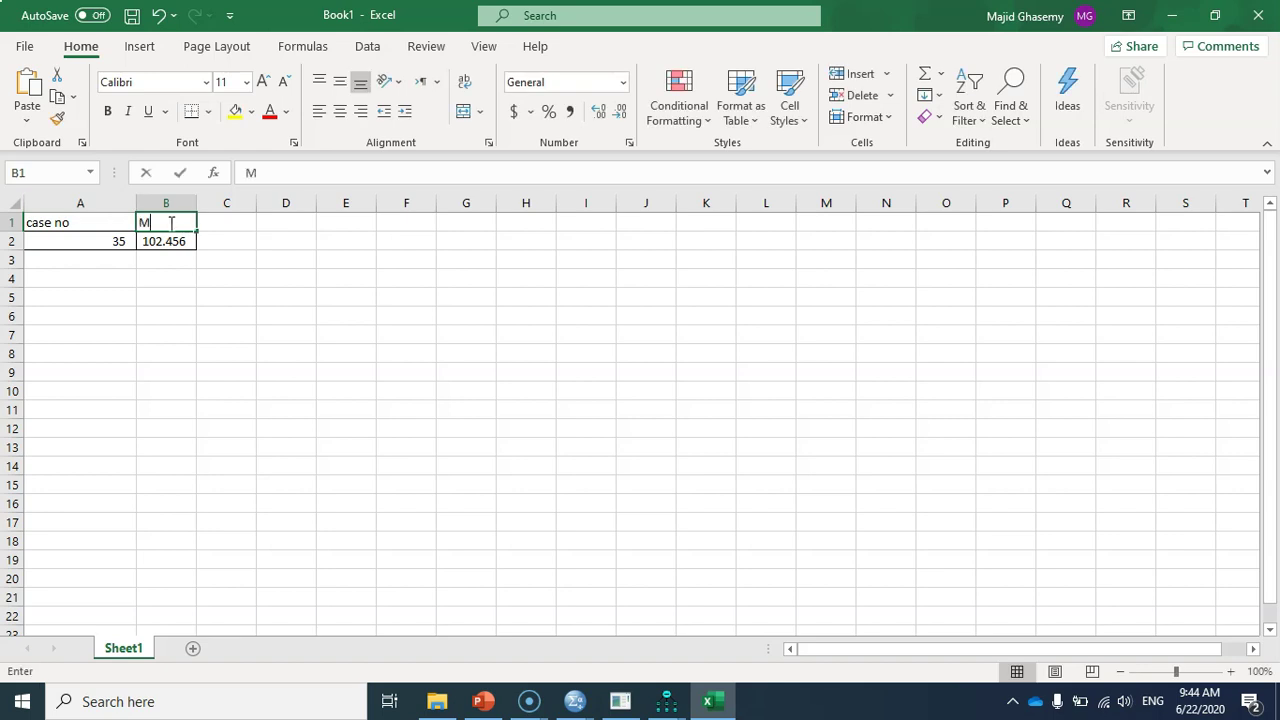
text(ahal Distance)
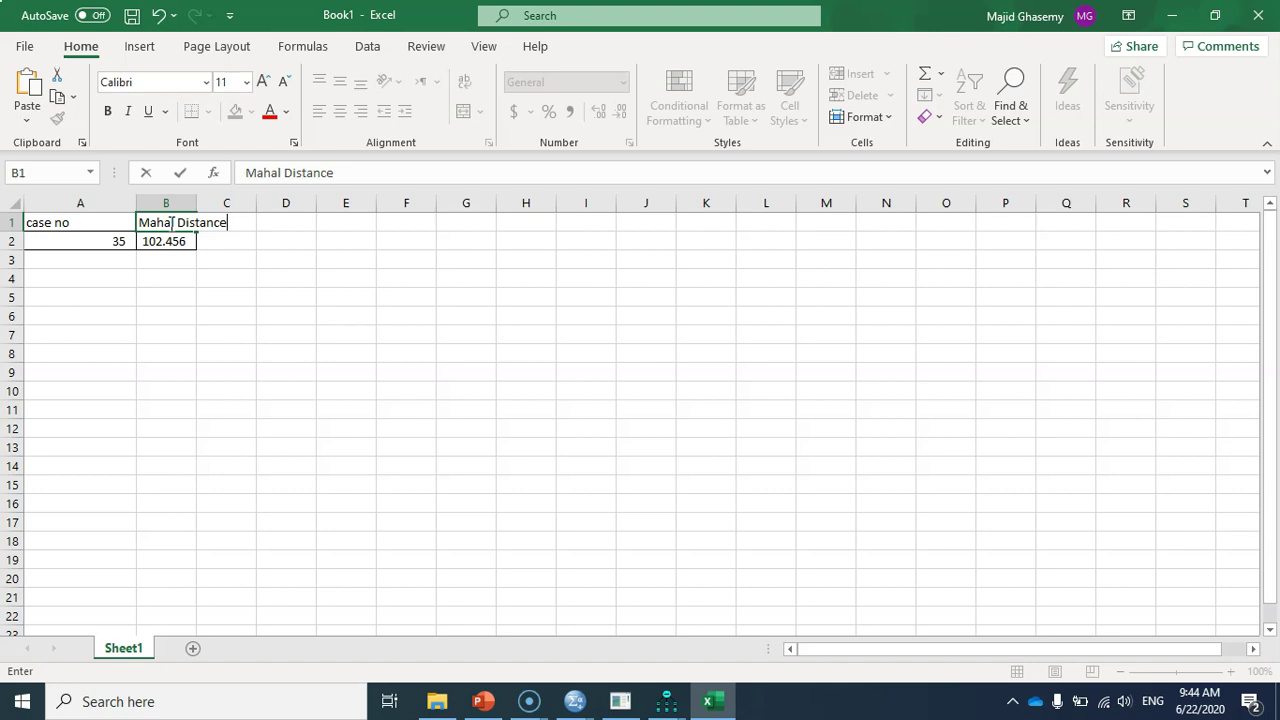
click(222, 297)
double_click(197, 203)
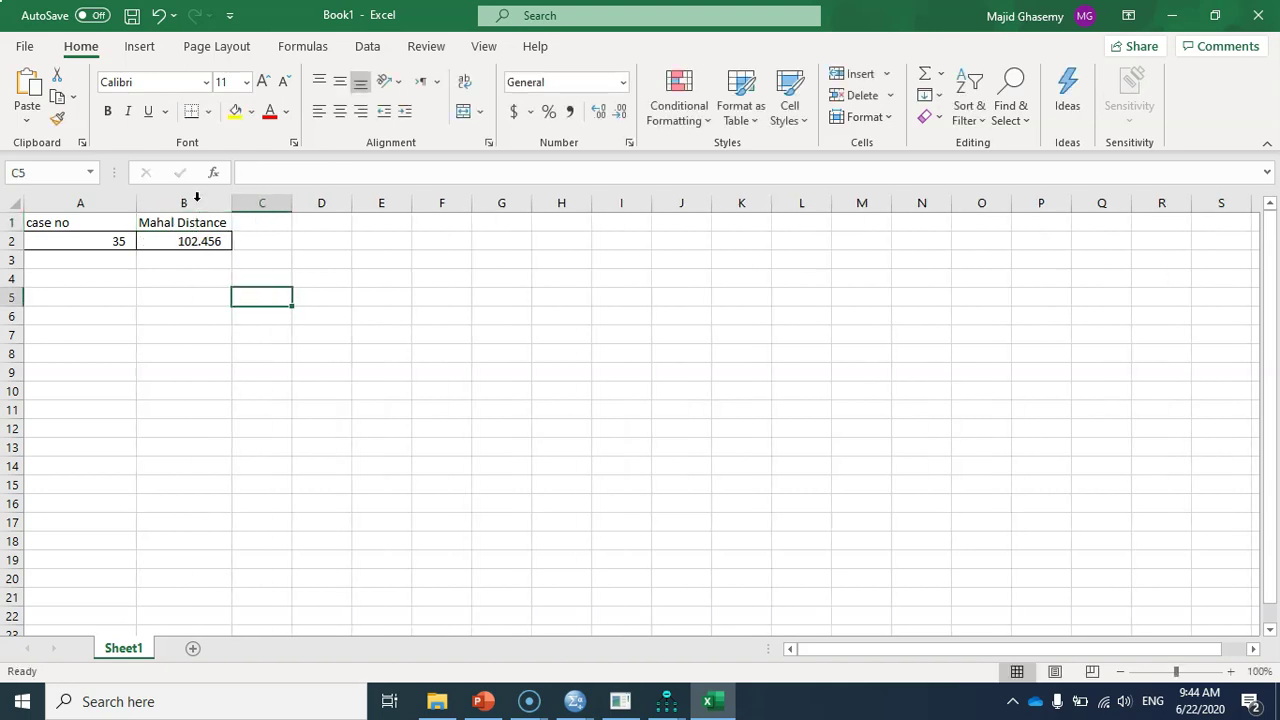
Step: Look up the multivariate kurtosis critical ratio in the Amos normality table and record it as 60.26 in cell A4 of the Excel sheet
mouse_move(667, 705)
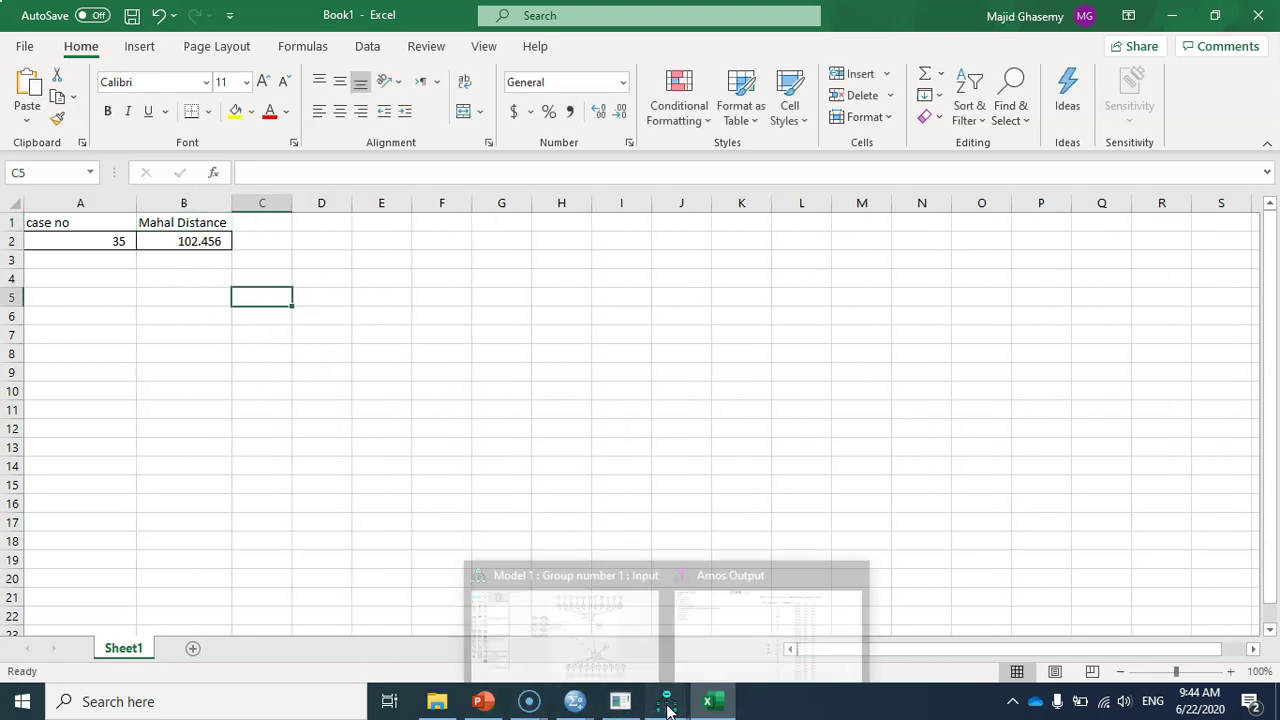
click(745, 615)
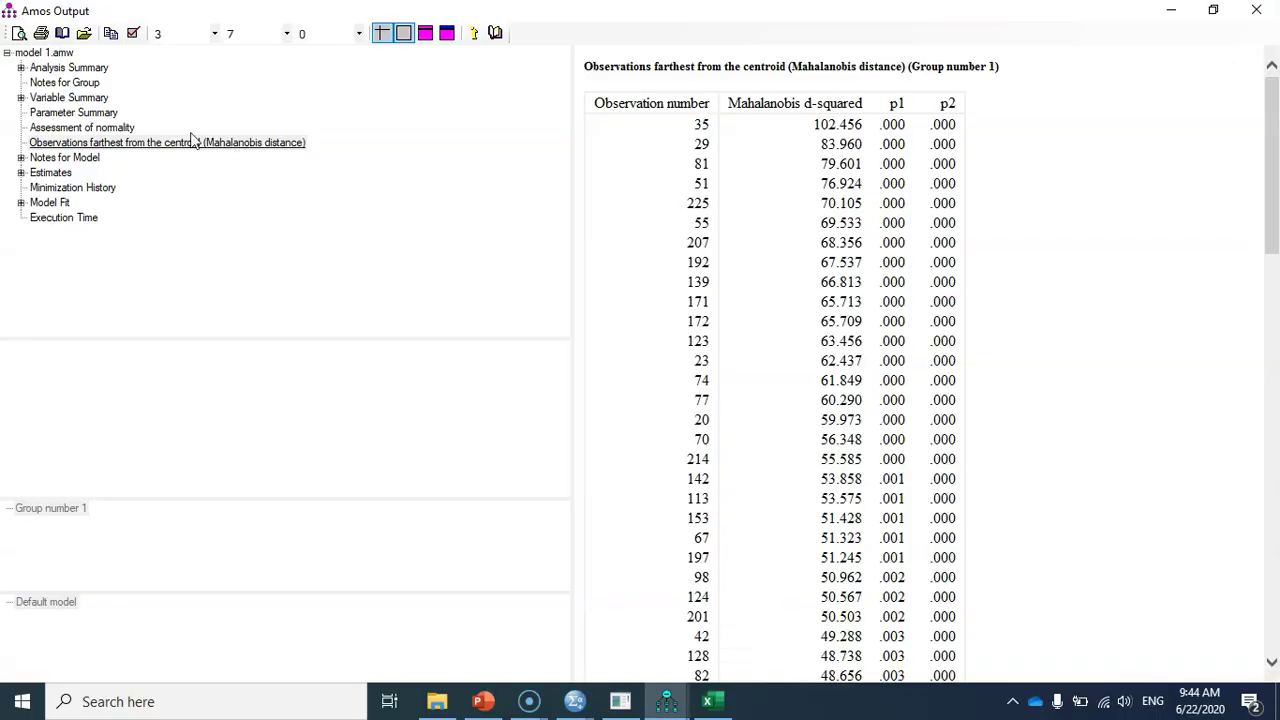
click(82, 127)
click(962, 619)
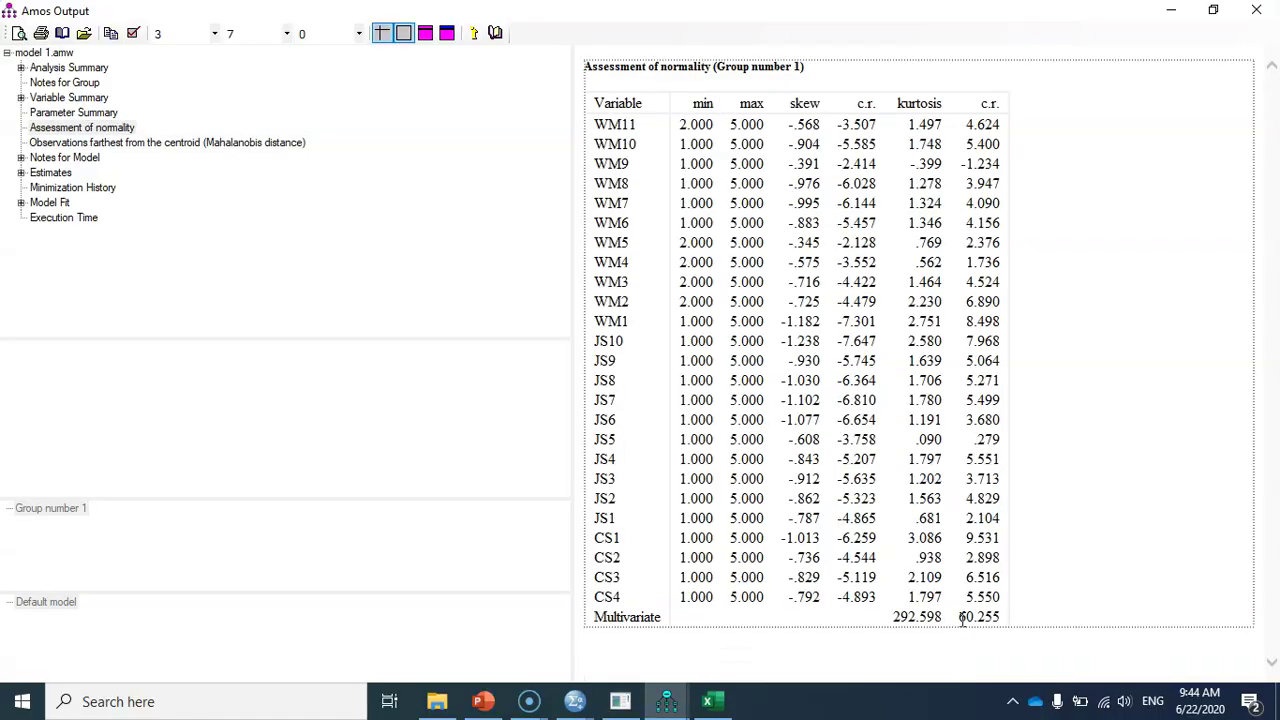
double_click(962, 619)
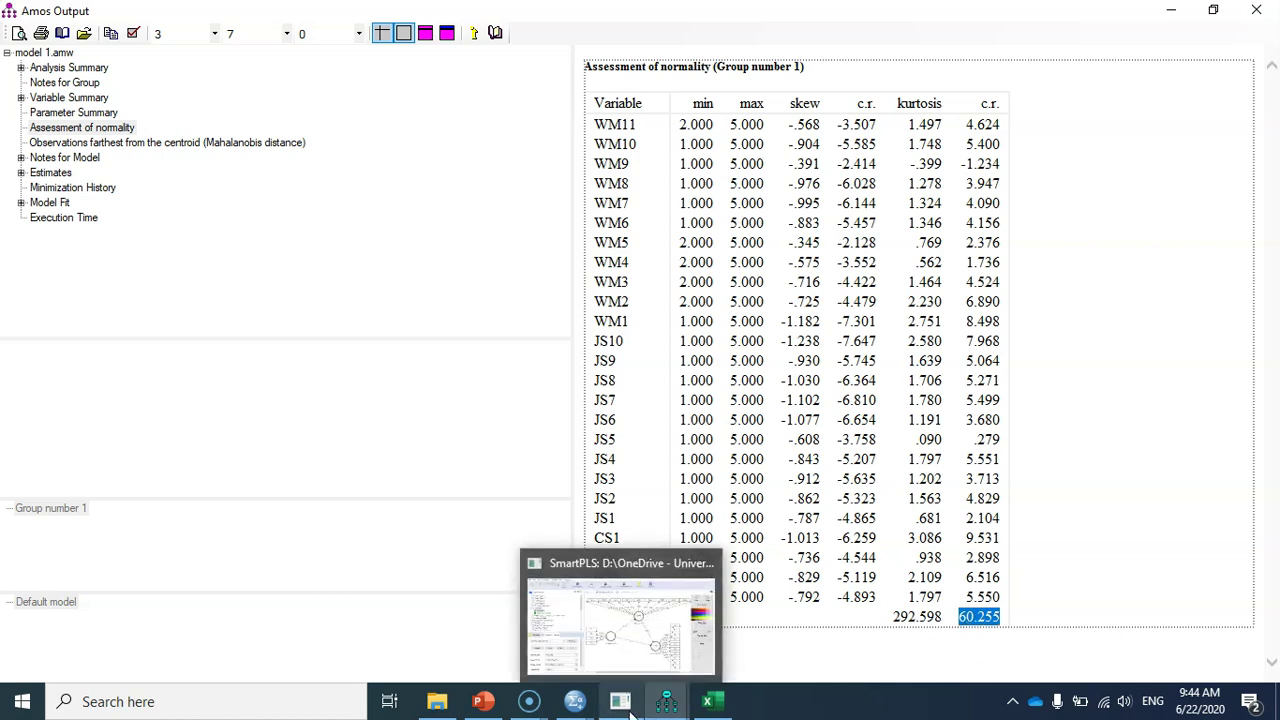
mouse_move(519, 708)
click(706, 706)
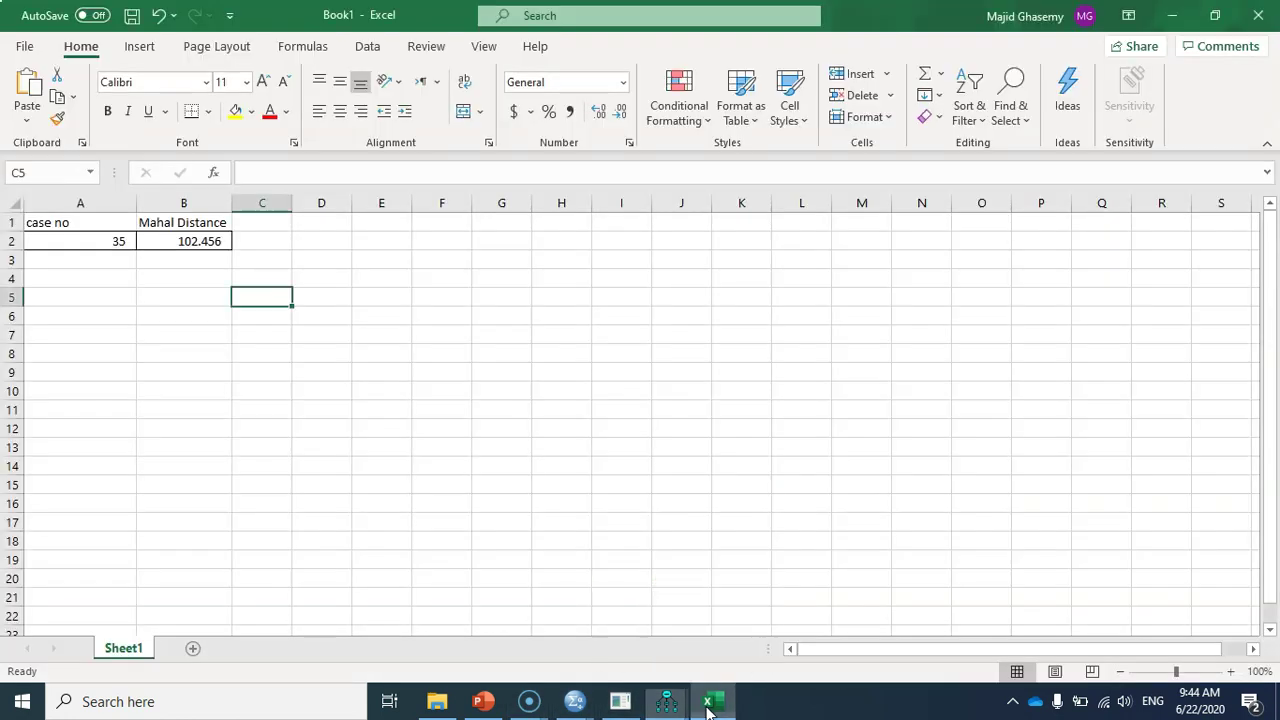
click(89, 283)
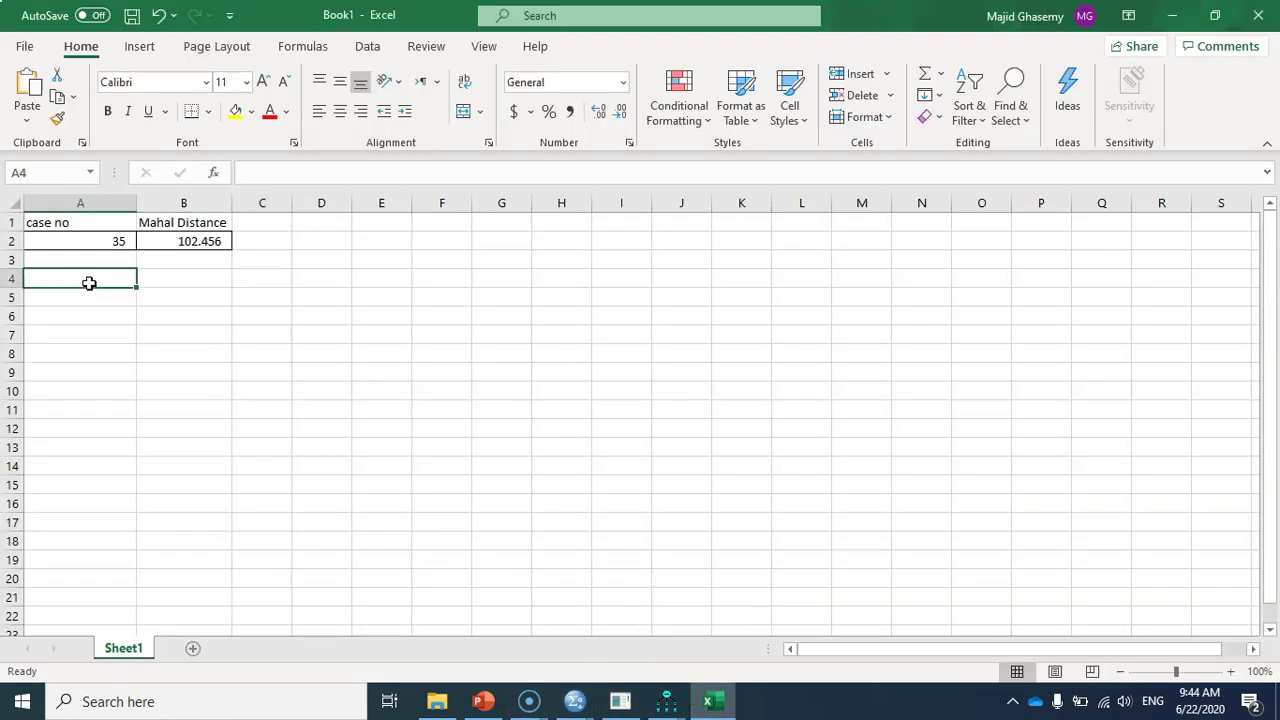
text(6)
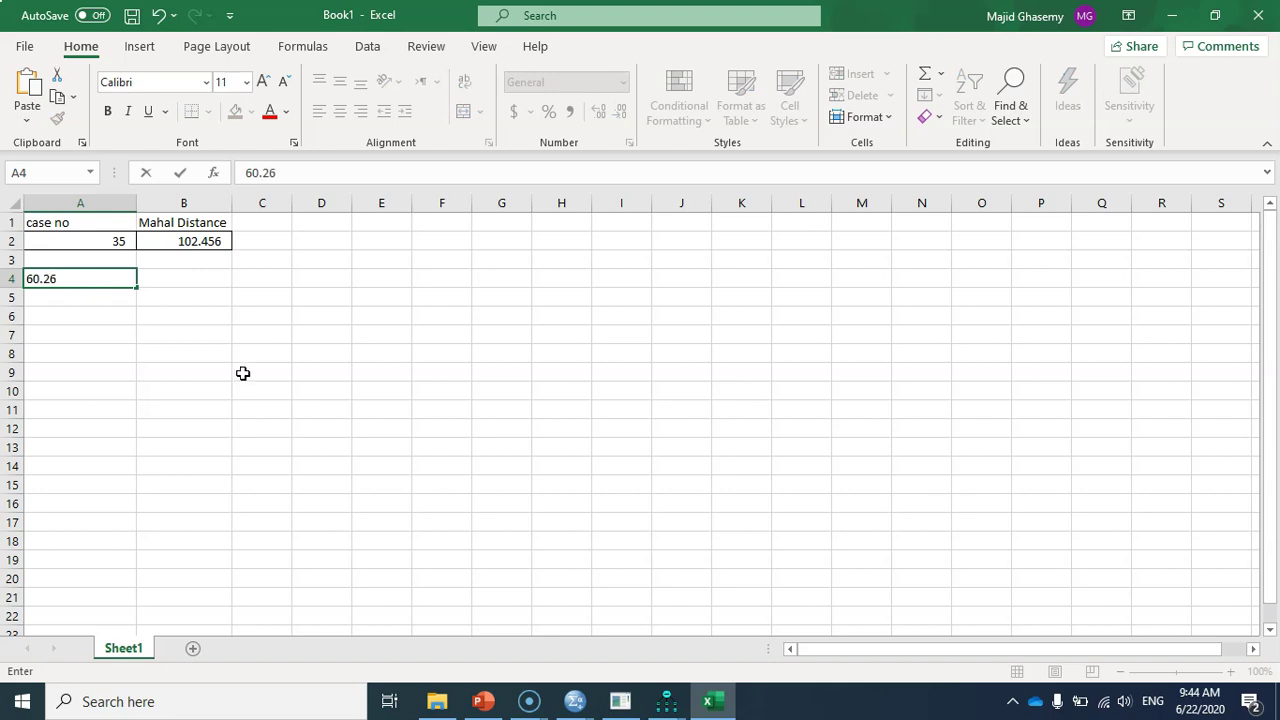
text(0.26)
click(243, 373)
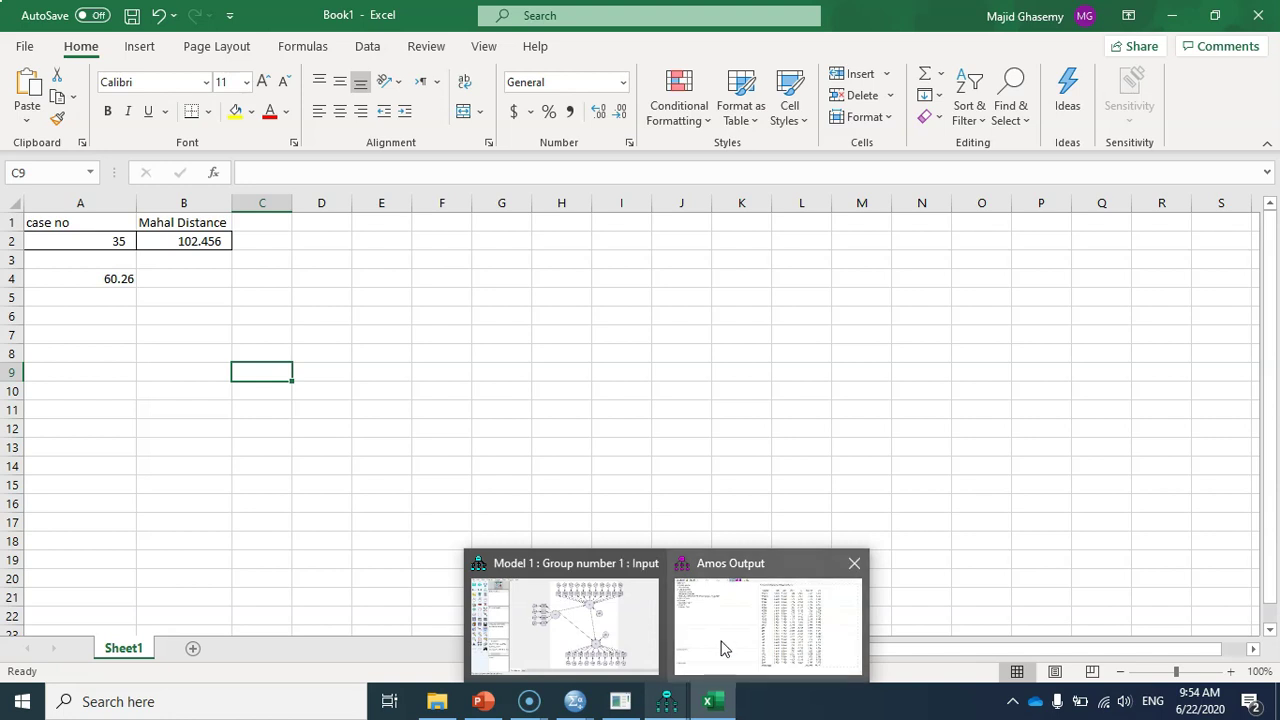
Step: Switch to the SPSS data file and delete case 35 from the dataset
mouse_move(575, 703)
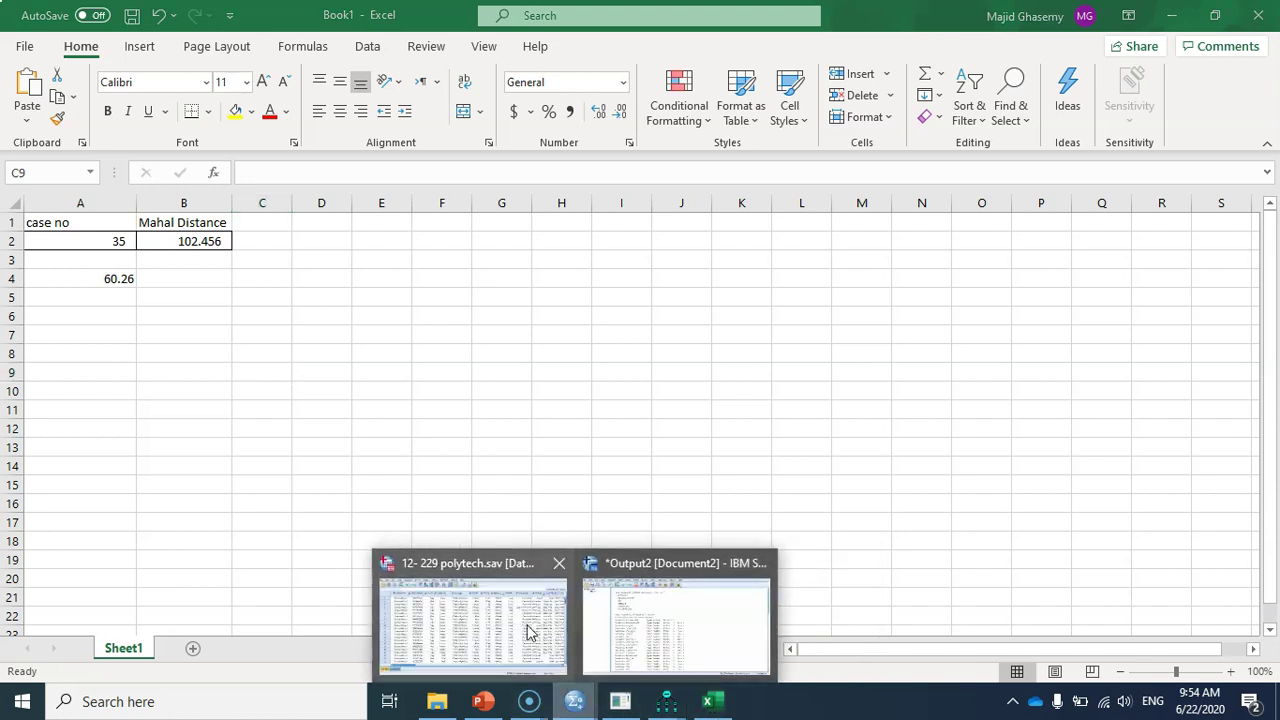
click(529, 628)
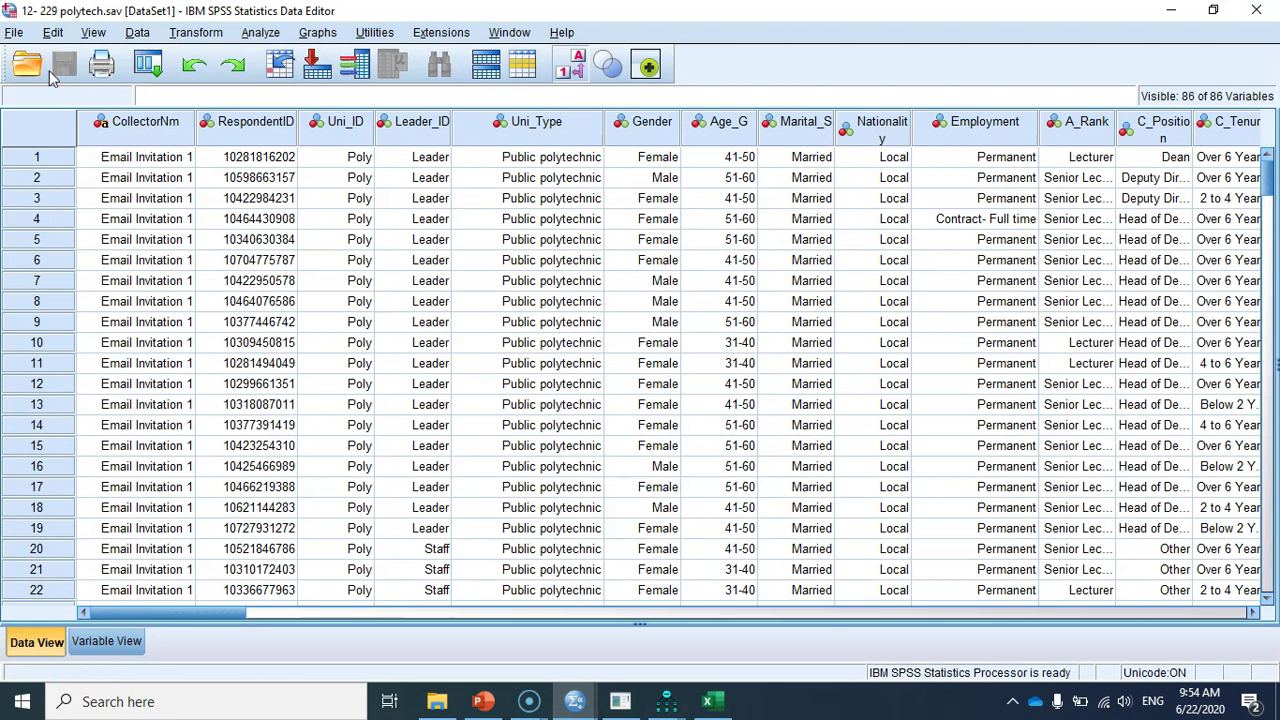
scroll(115, 420, down, 7)
scroll(115, 430, down, 2)
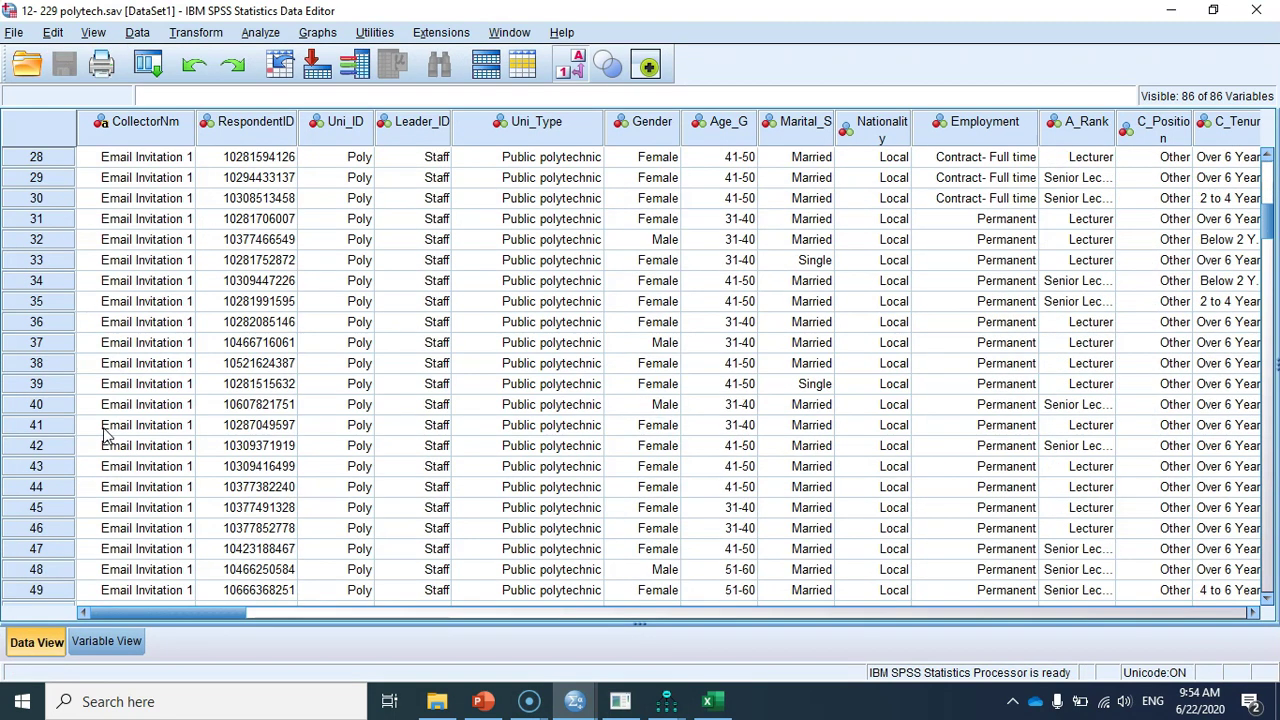
click(40, 303)
right_click(40, 303)
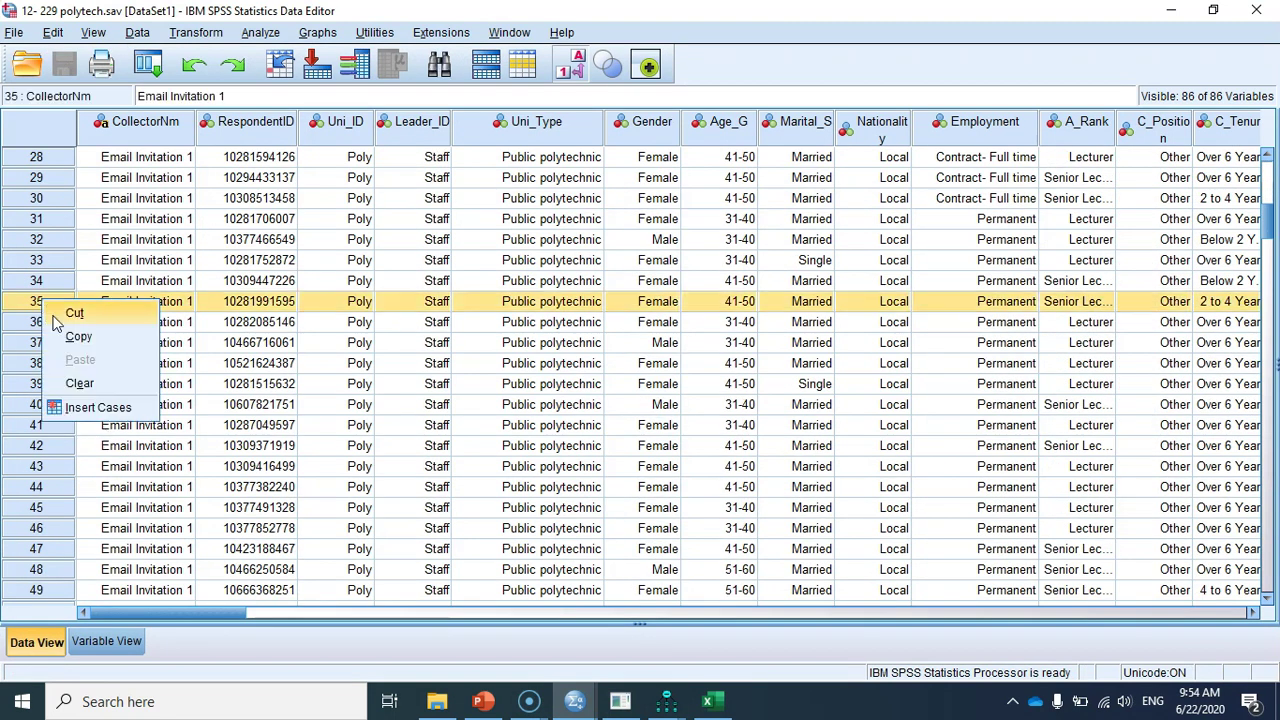
click(86, 382)
Step: Save the reduced dataset as a new SPSS file named 228 in the example 1 folder
click(14, 32)
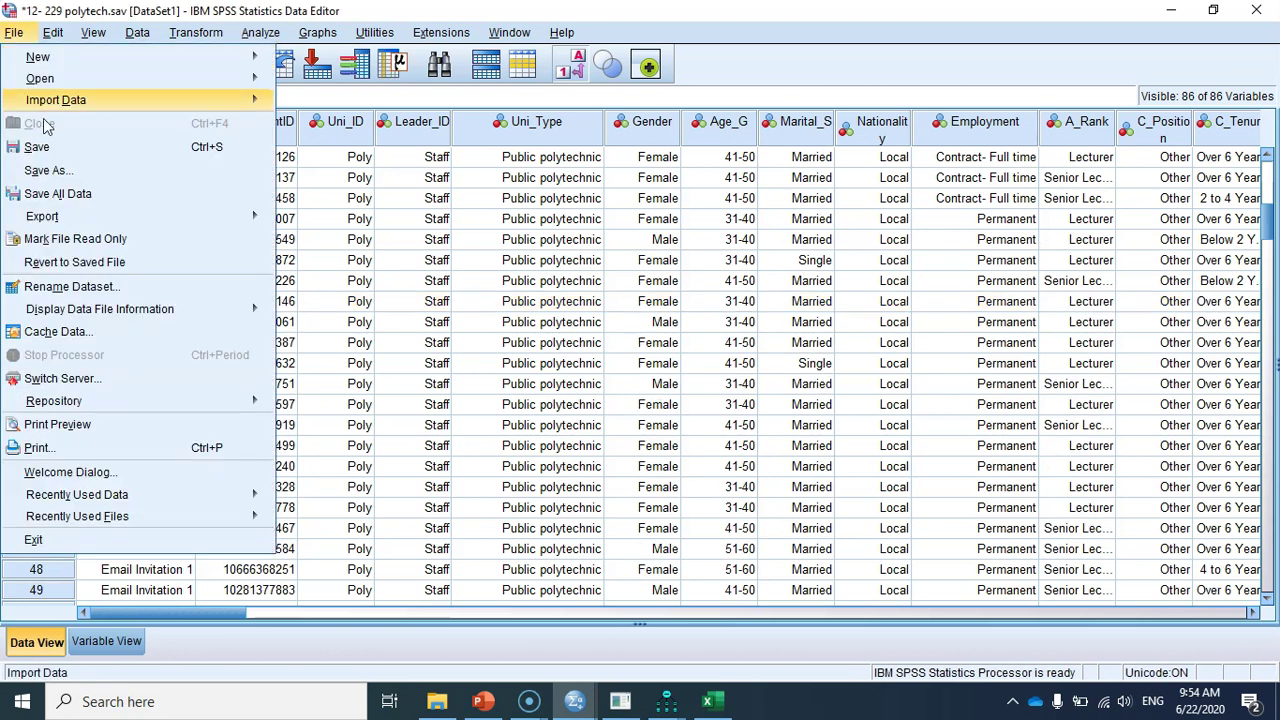
click(60, 175)
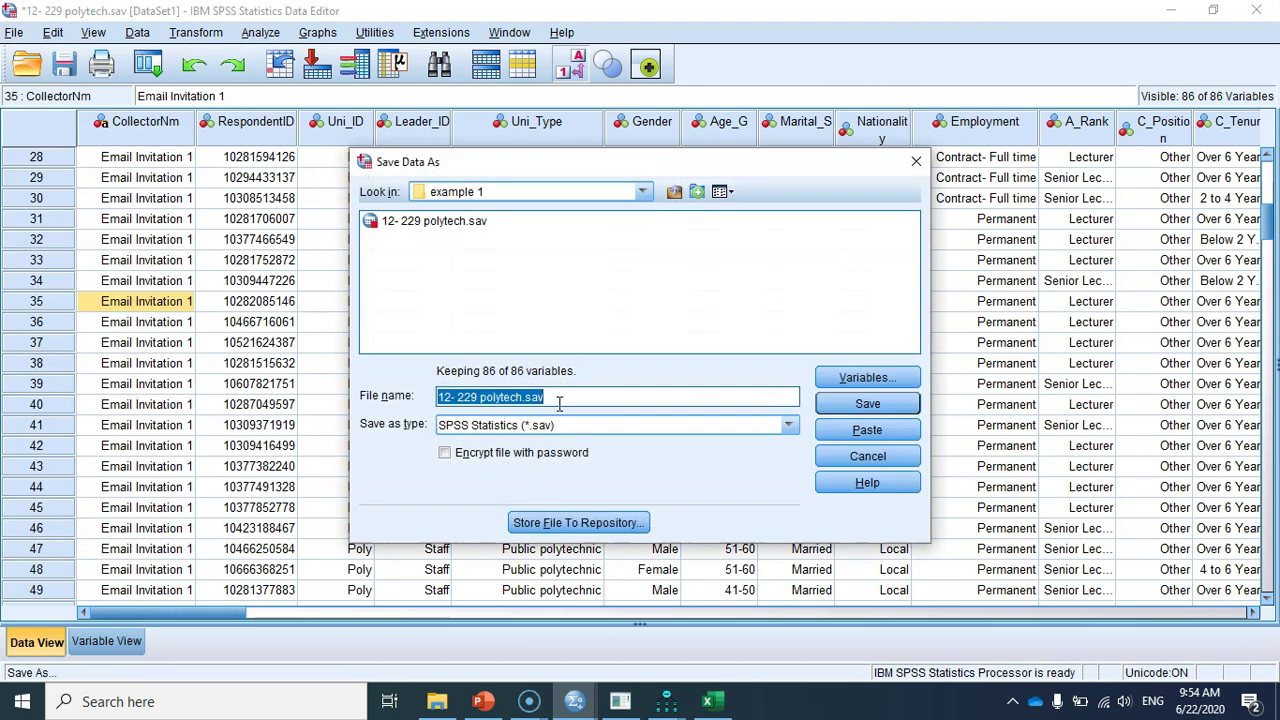
drag(523, 397, 368, 402)
text(228)
click(865, 406)
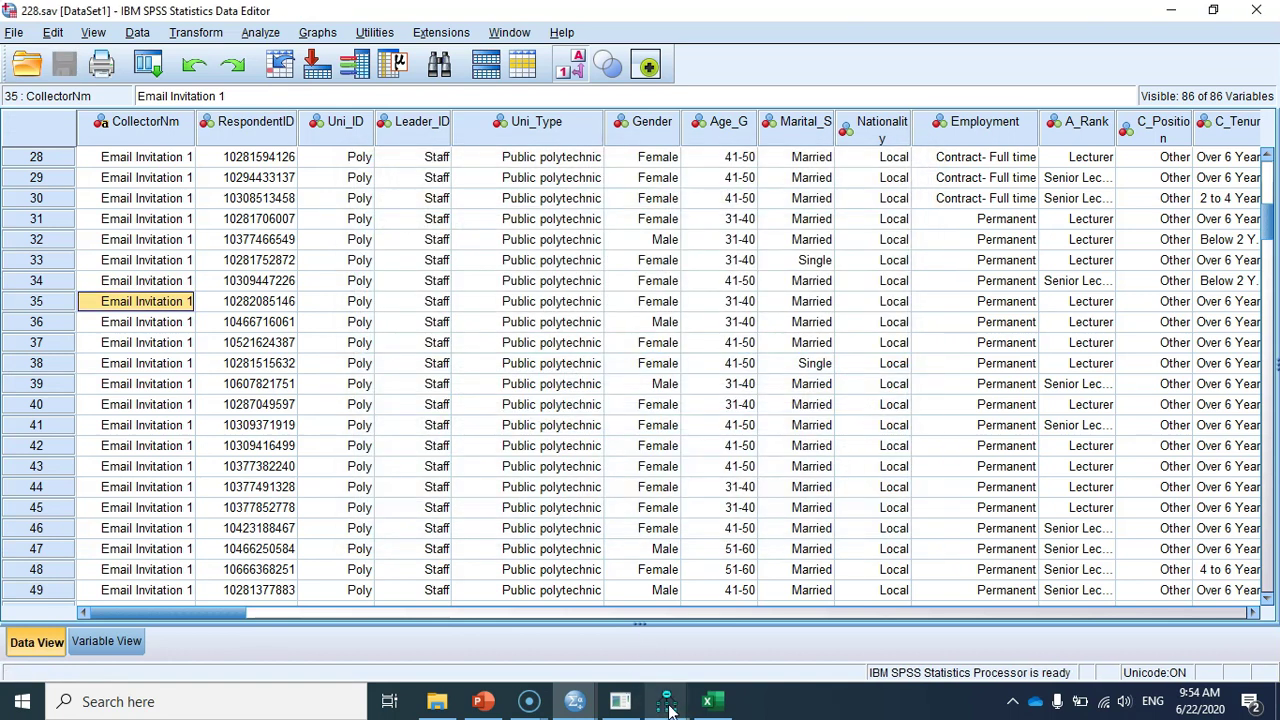
Step: Switch to Amos, close the old results output and set 228.sav as the data file for Group number 1
mouse_move(666, 701)
click(723, 635)
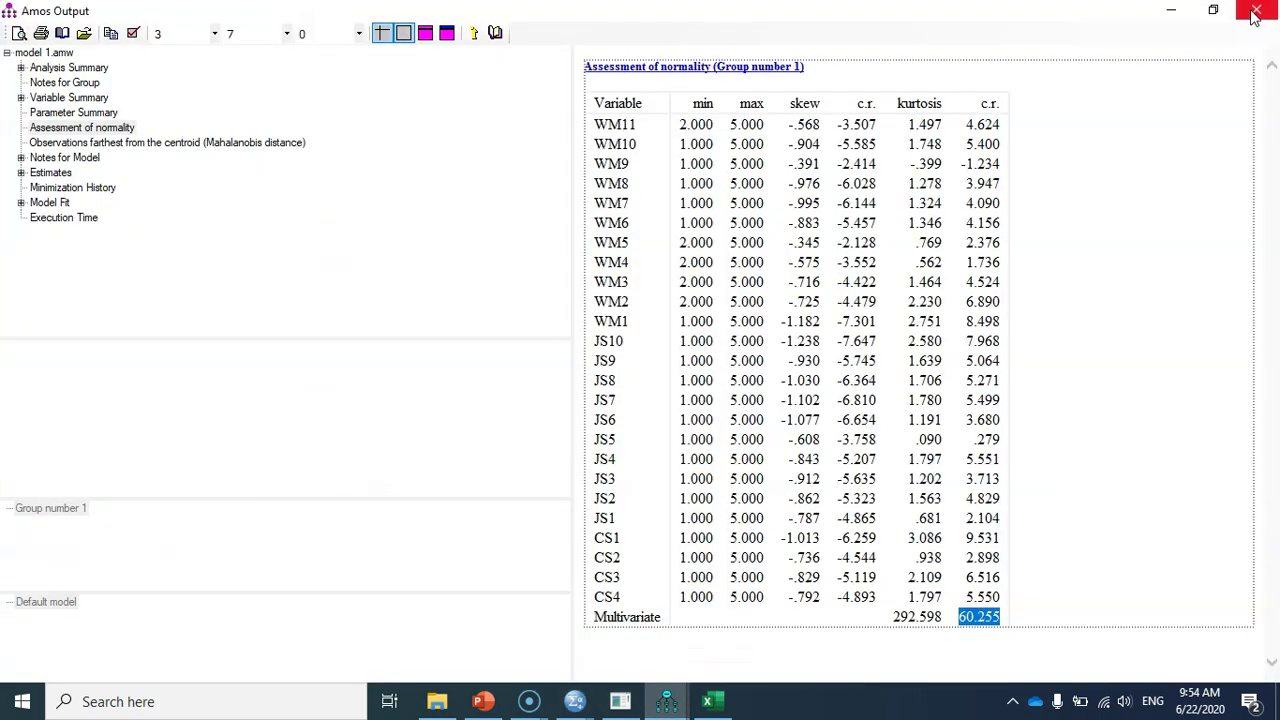
click(1256, 10)
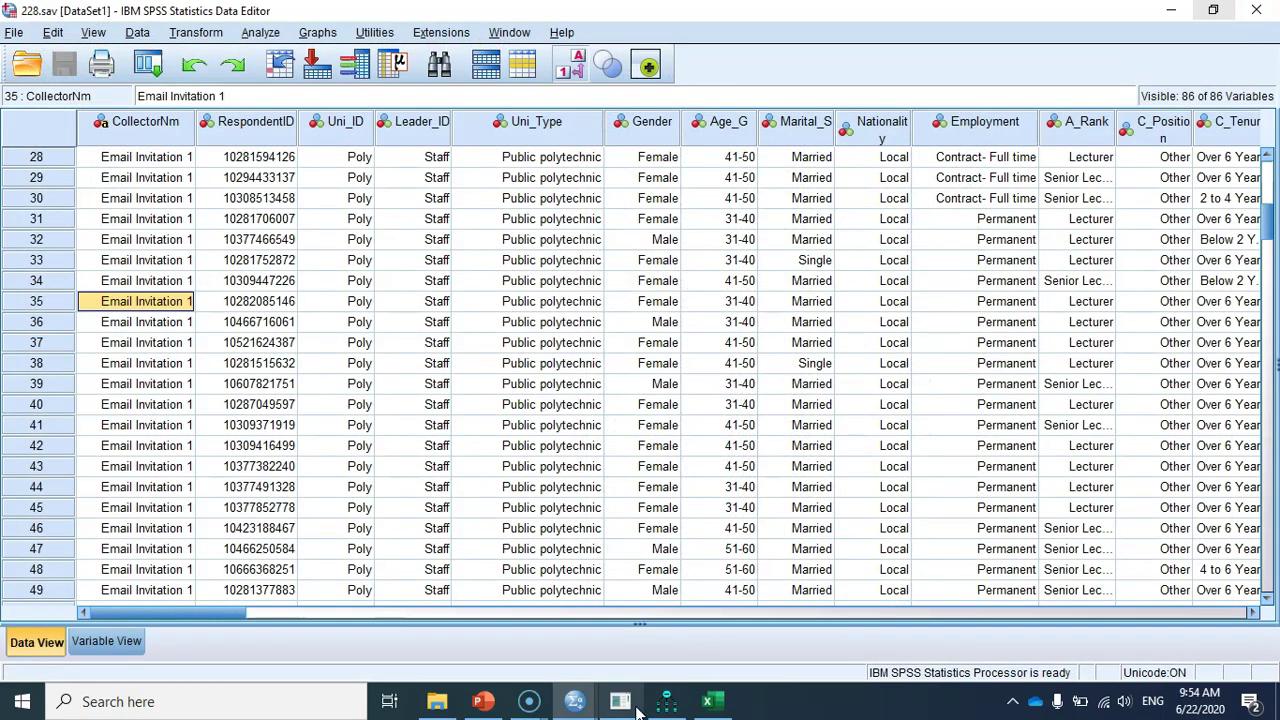
click(666, 701)
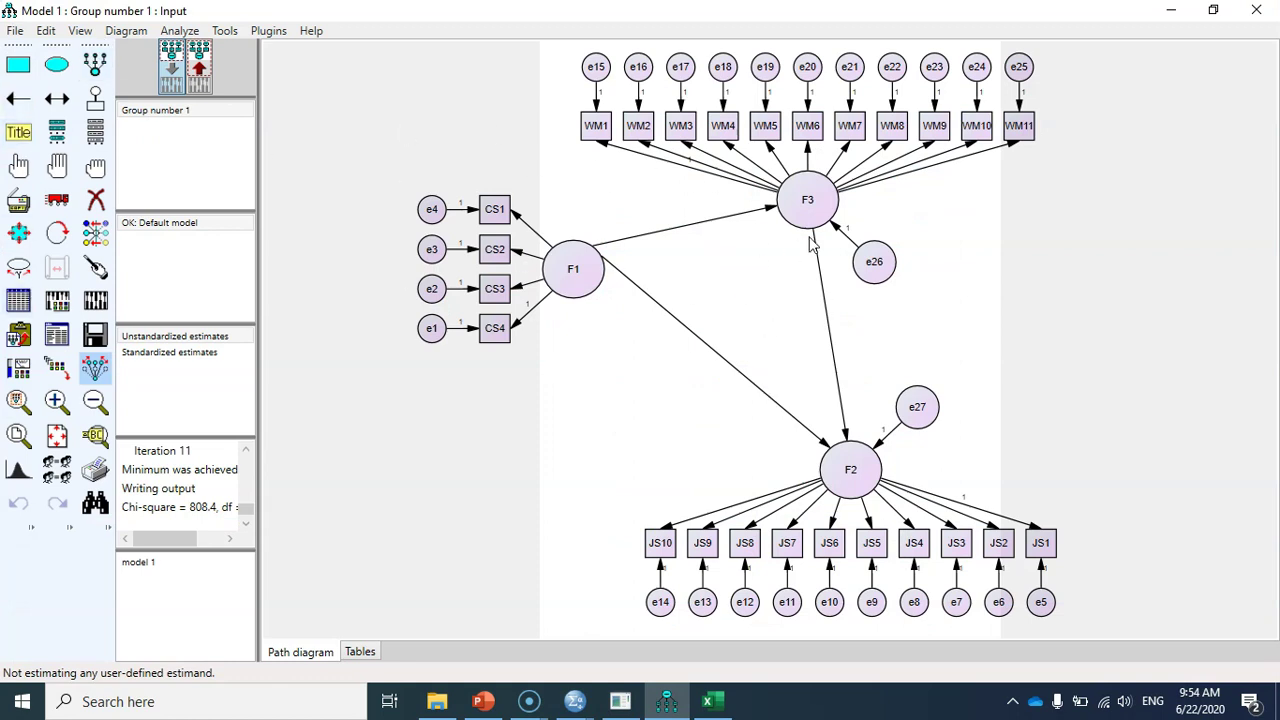
click(19, 303)
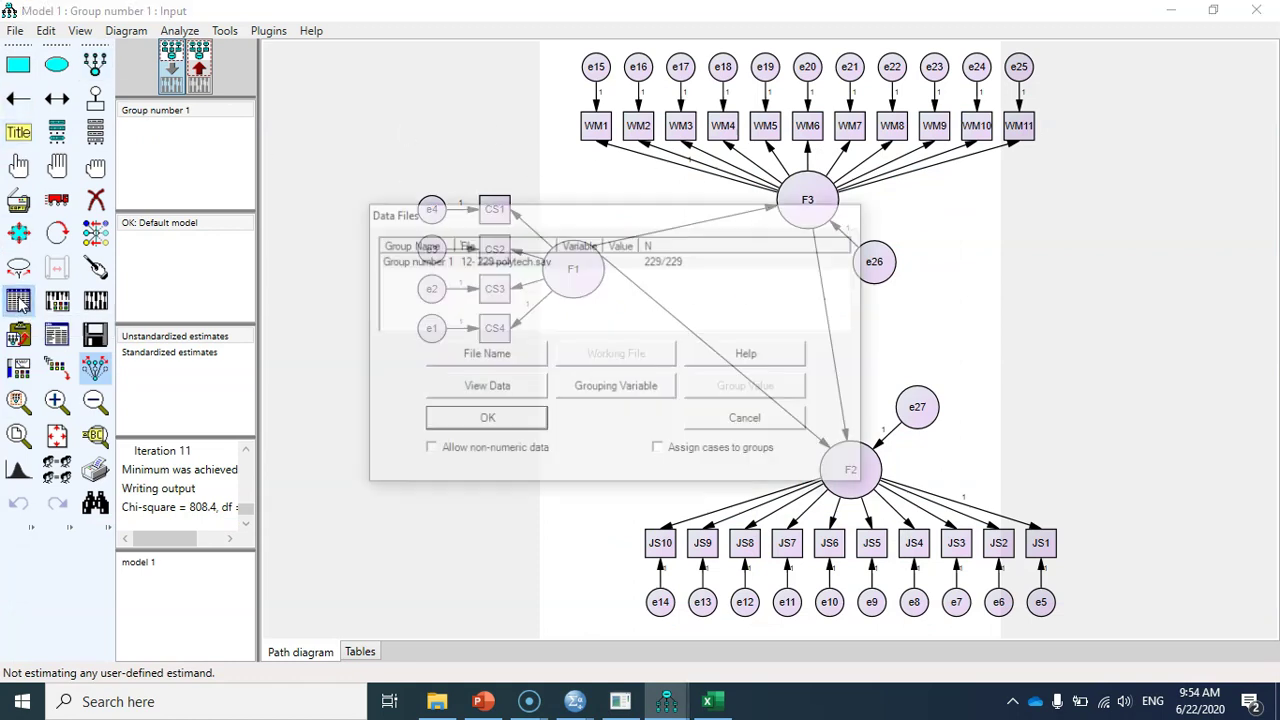
click(484, 356)
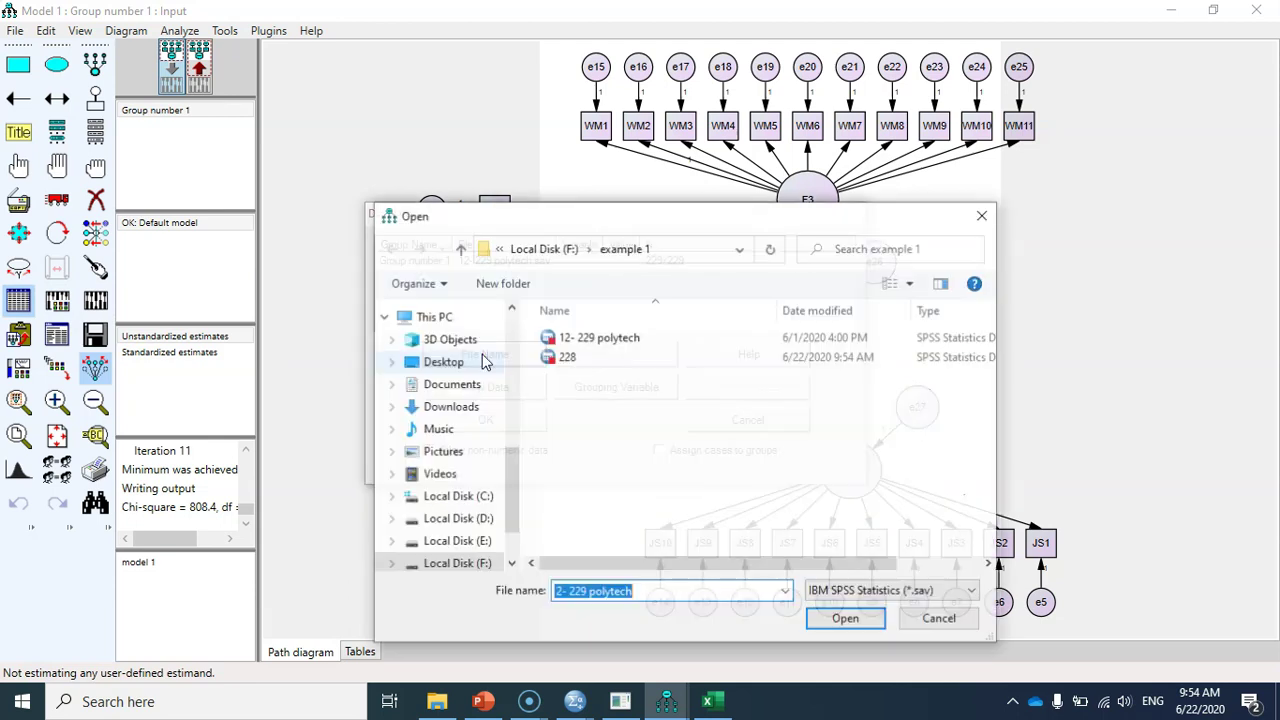
click(562, 358)
click(847, 620)
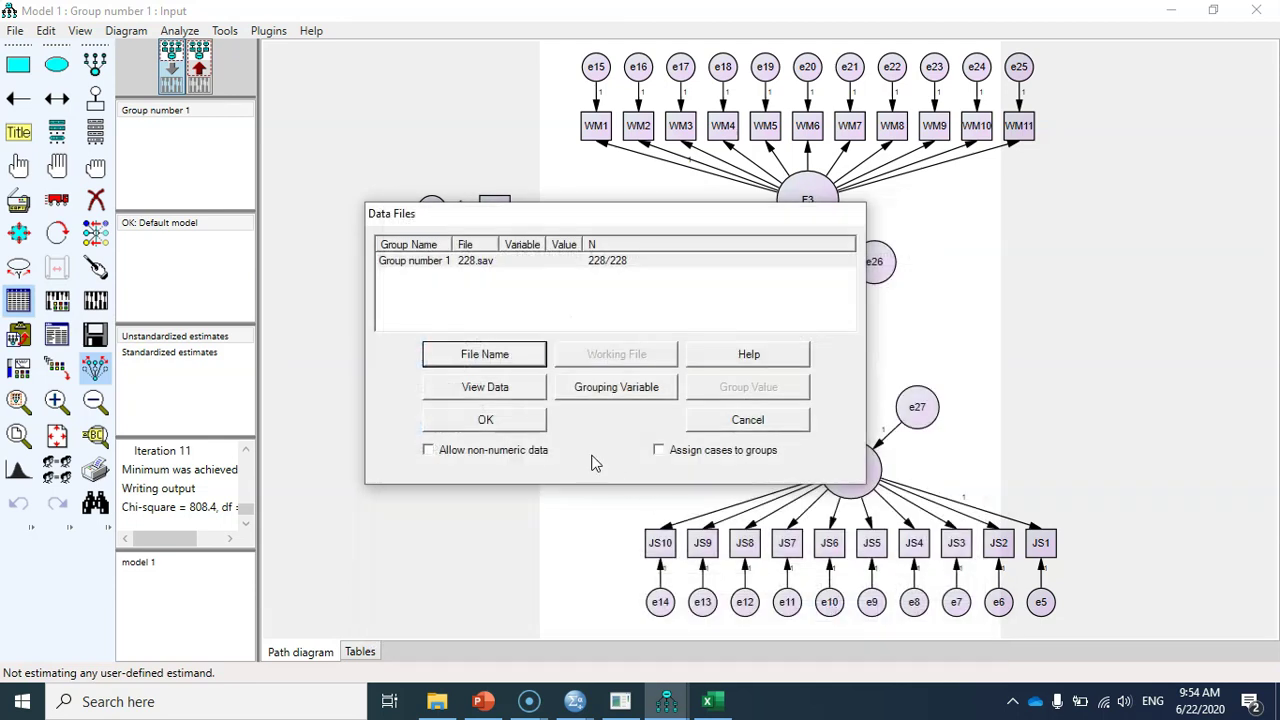
click(520, 420)
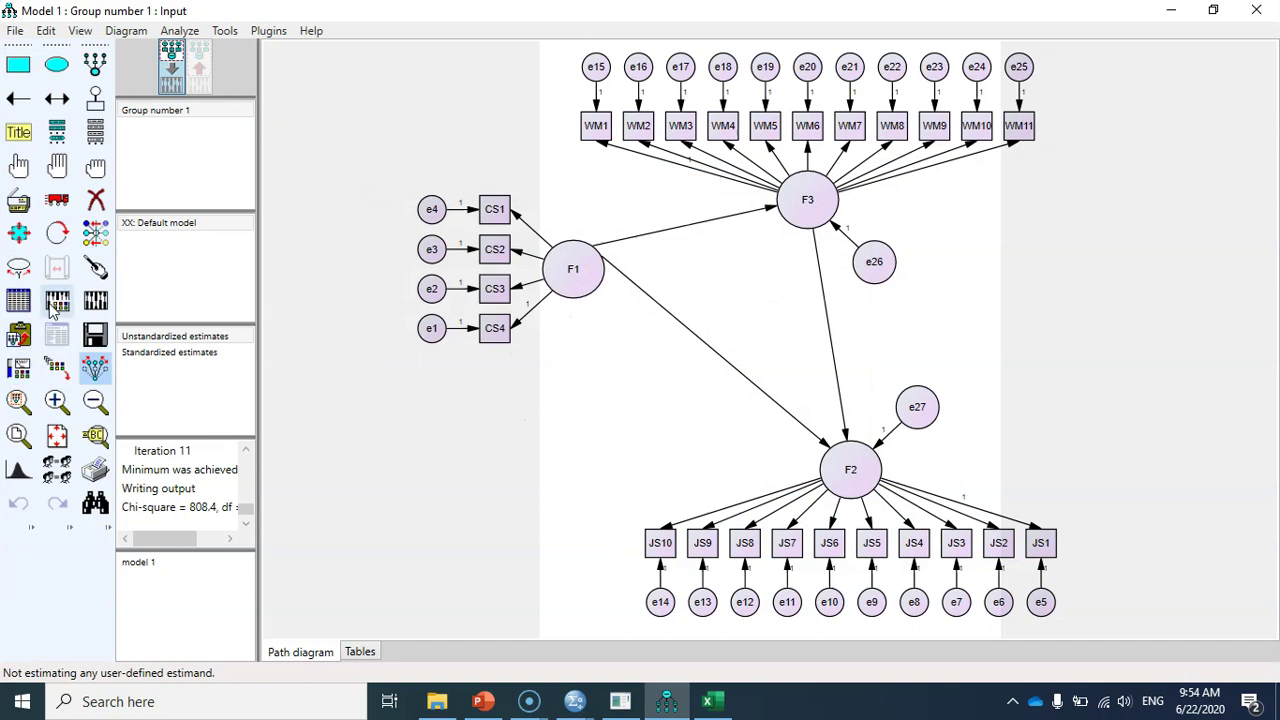
Step: Calculate the model's estimates with the new data and open the Mahalanobis distance table in the text output
click(95, 301)
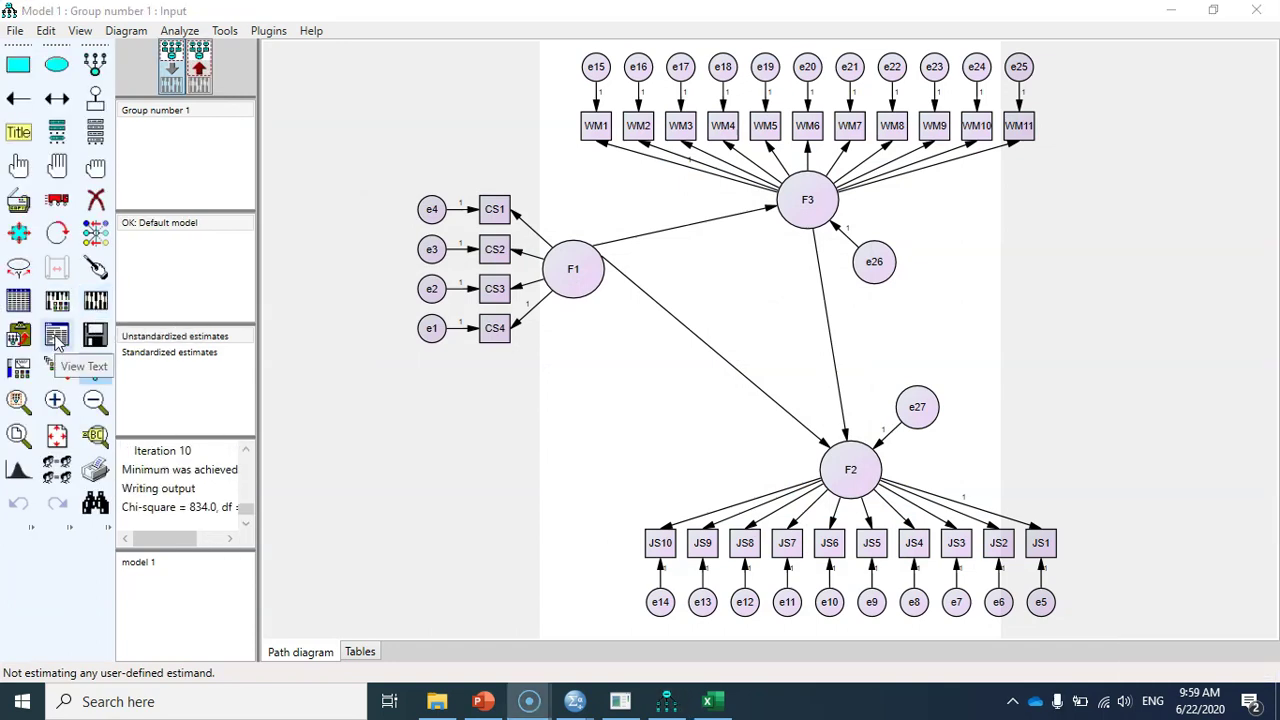
click(57, 342)
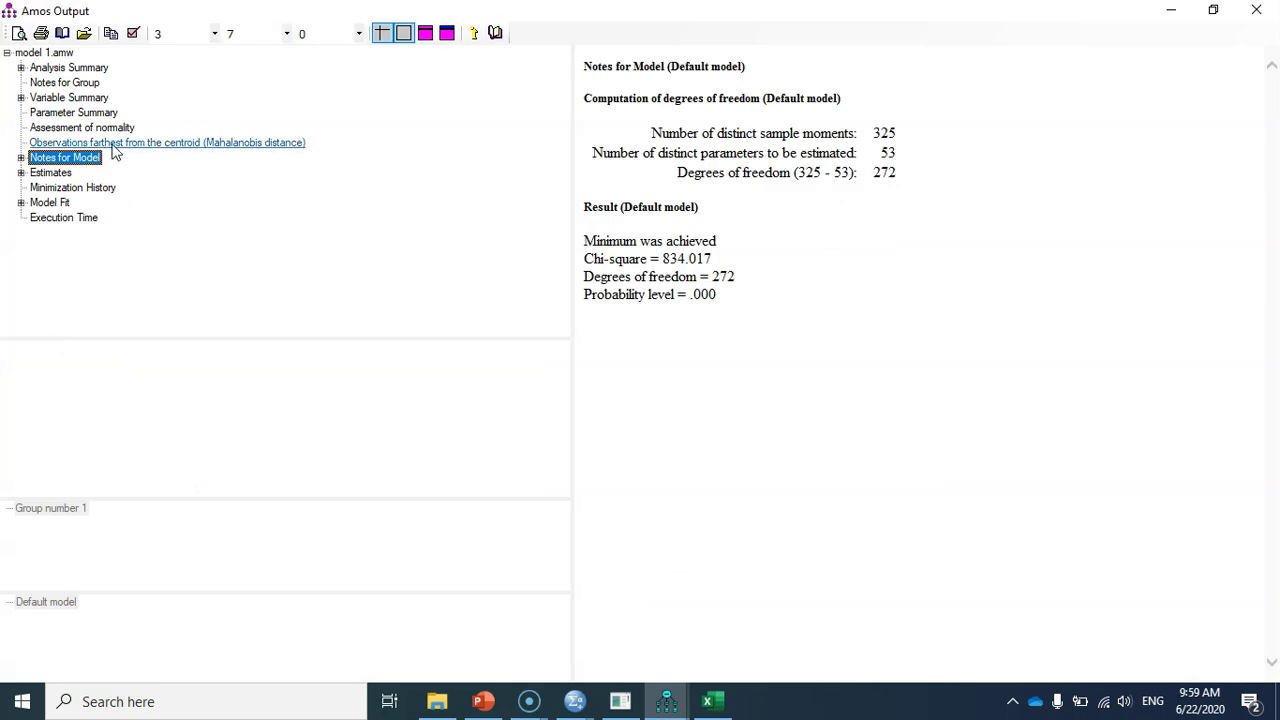
click(115, 143)
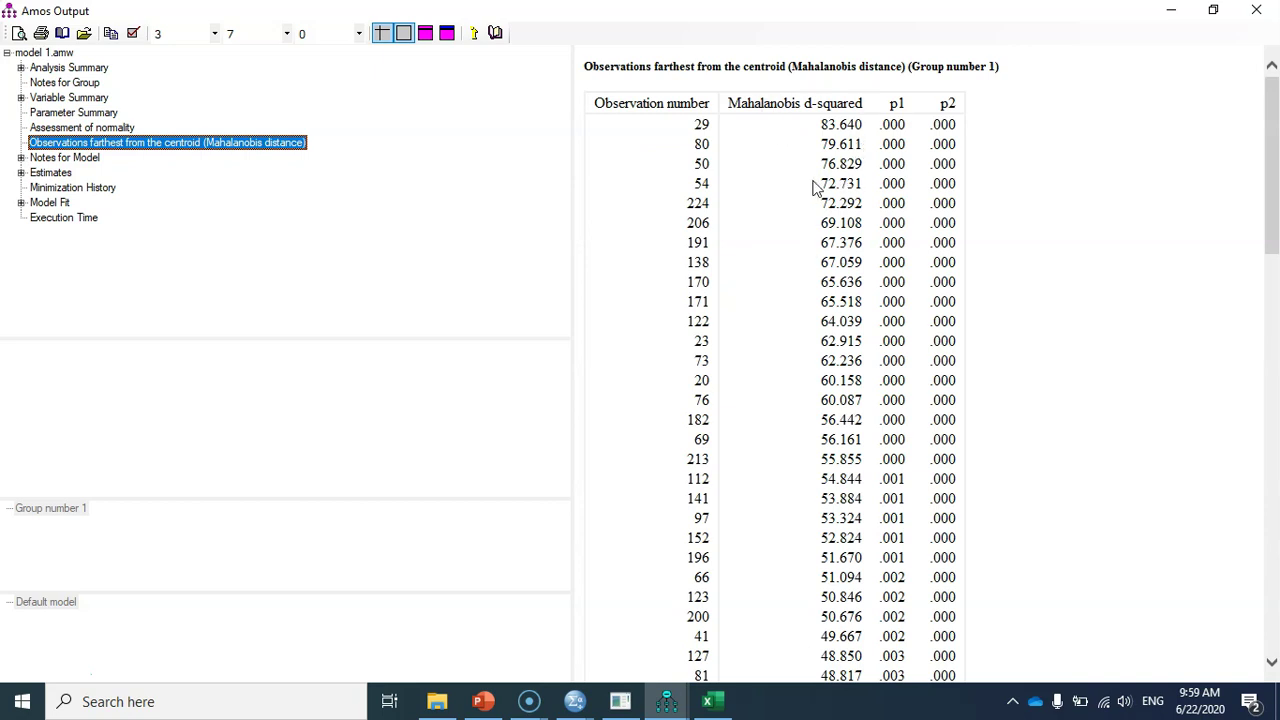
Step: Look up the multivariate kurtosis critical ratio in the normality assessment and record it as 56.46 in cell B4 of the Excel sheet
click(101, 130)
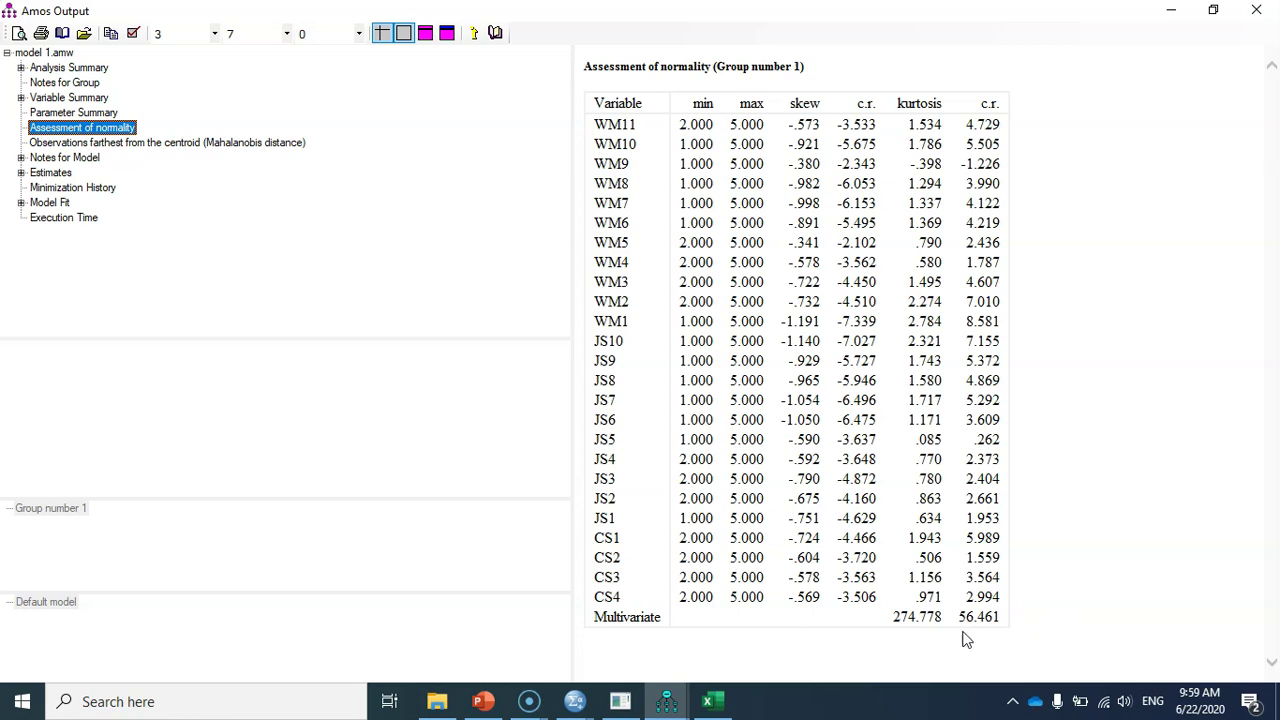
click(708, 701)
click(160, 279)
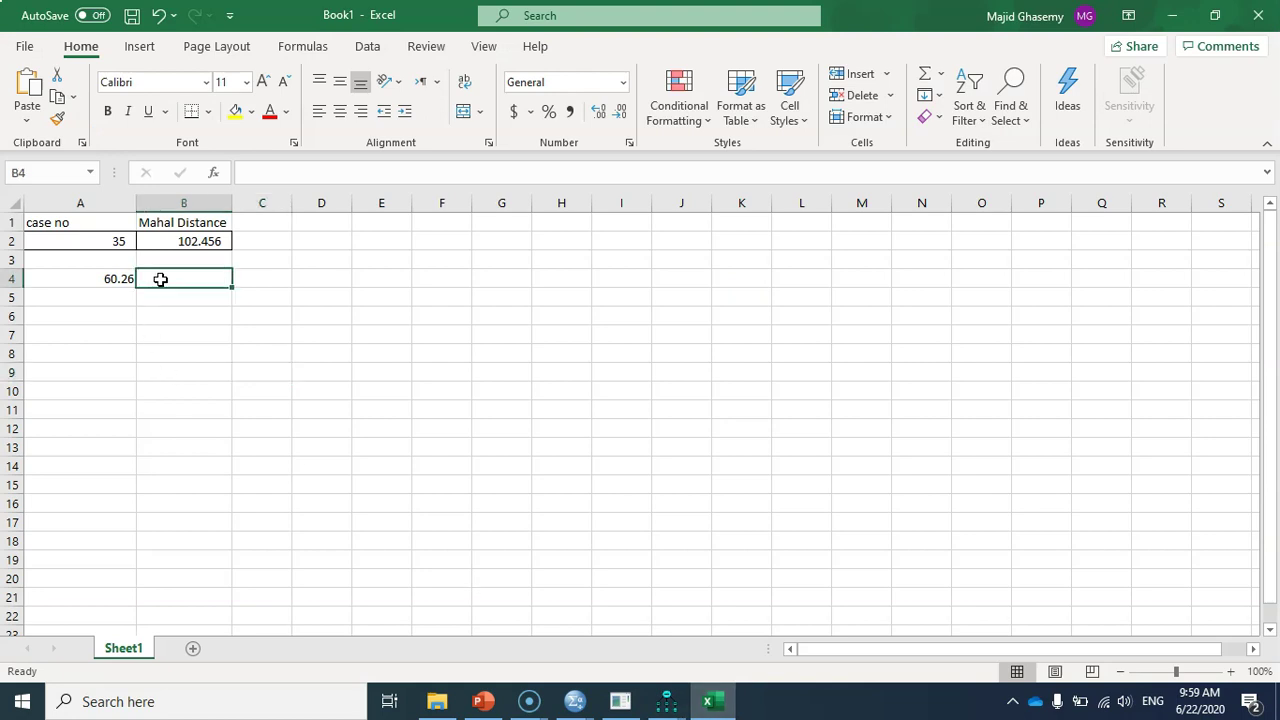
text(56.46)
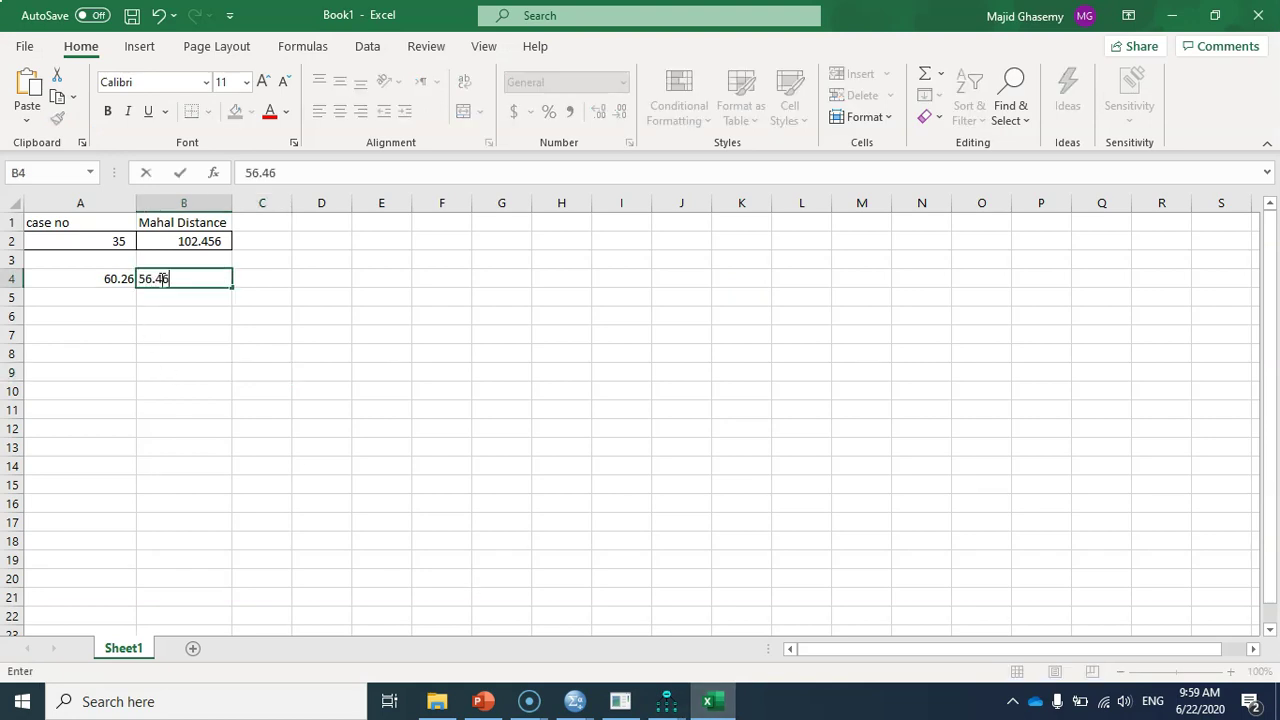
click(313, 296)
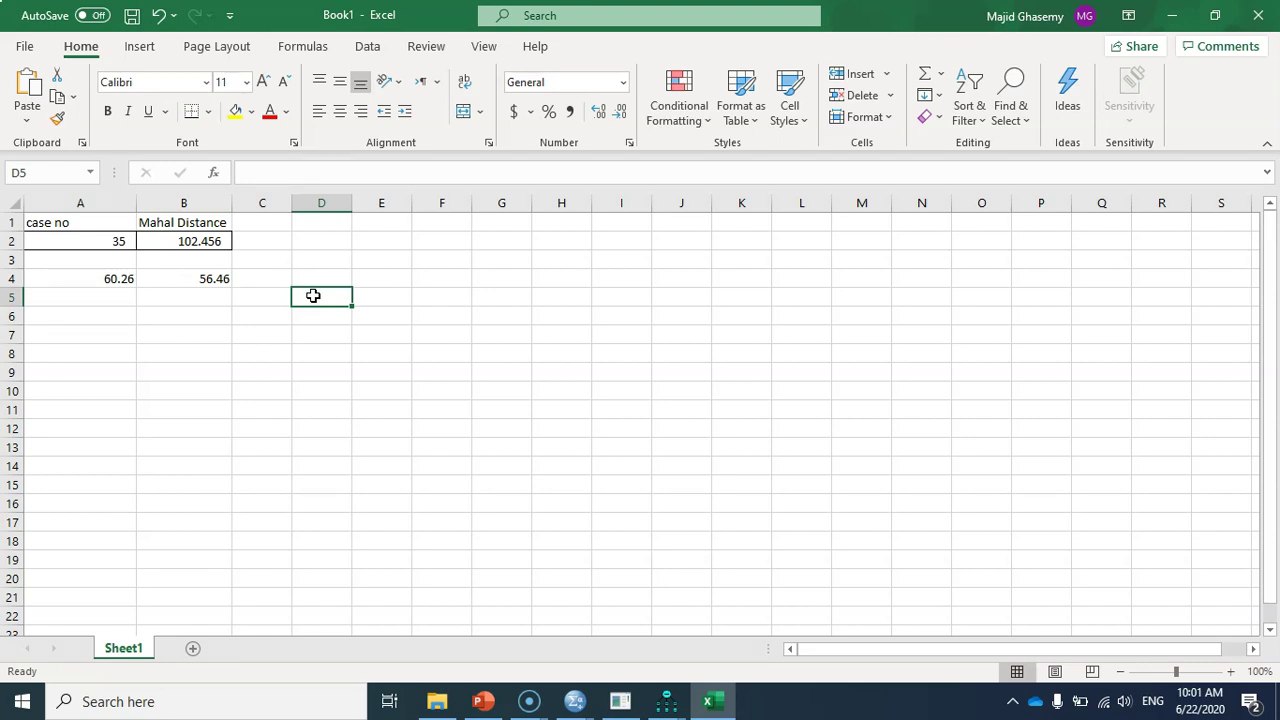
click(101, 239)
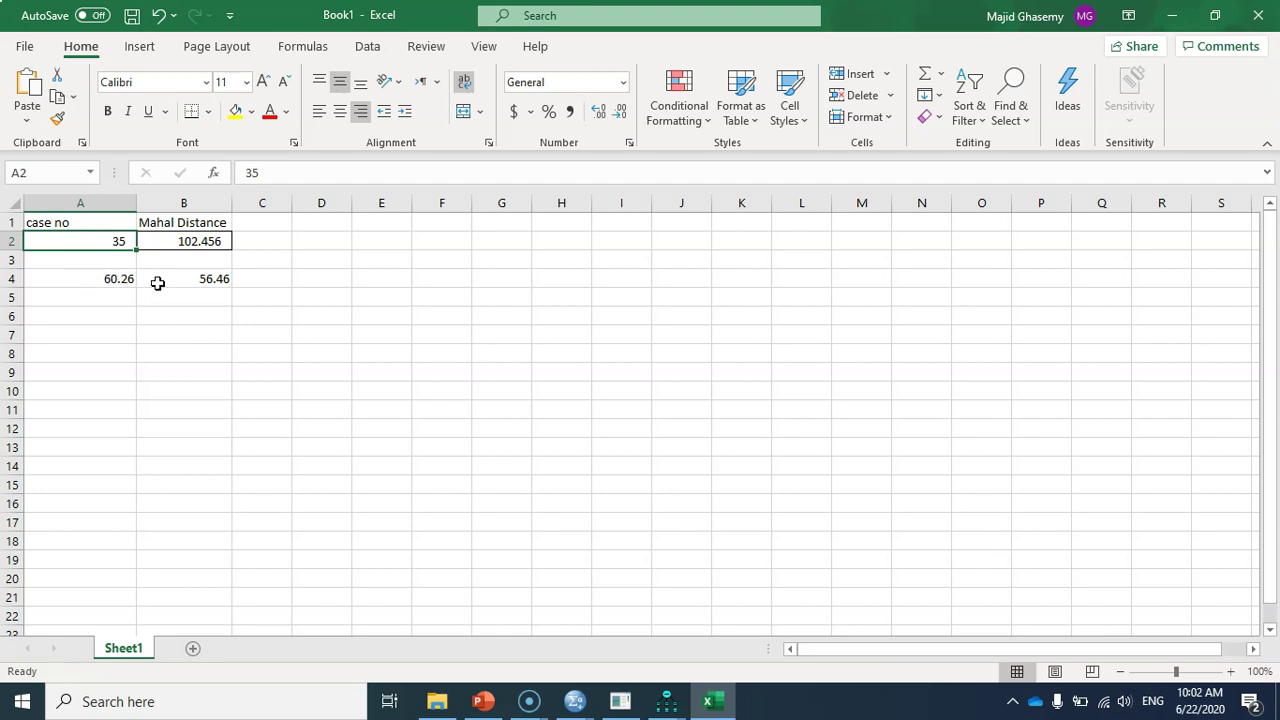
click(214, 278)
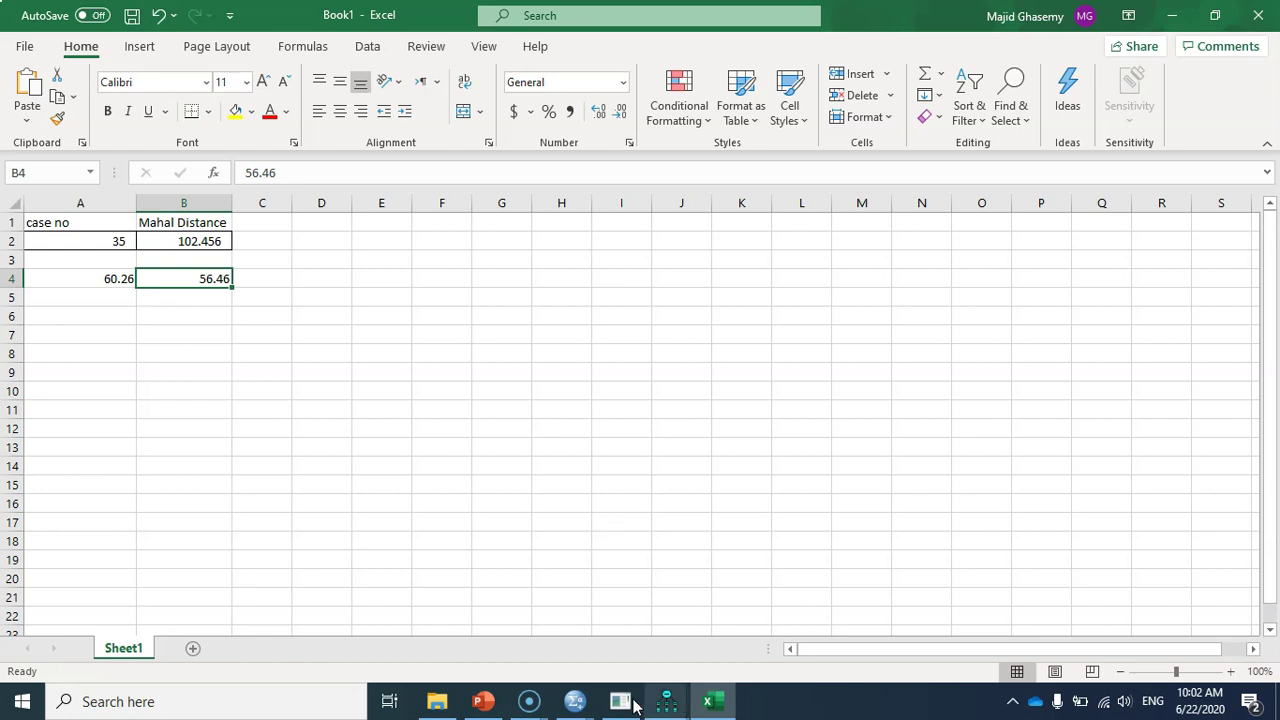
Step: Switch to the SPSS data file and export it as a comma-delimited CSV file named 228 in the example 1 folder
mouse_move(586, 706)
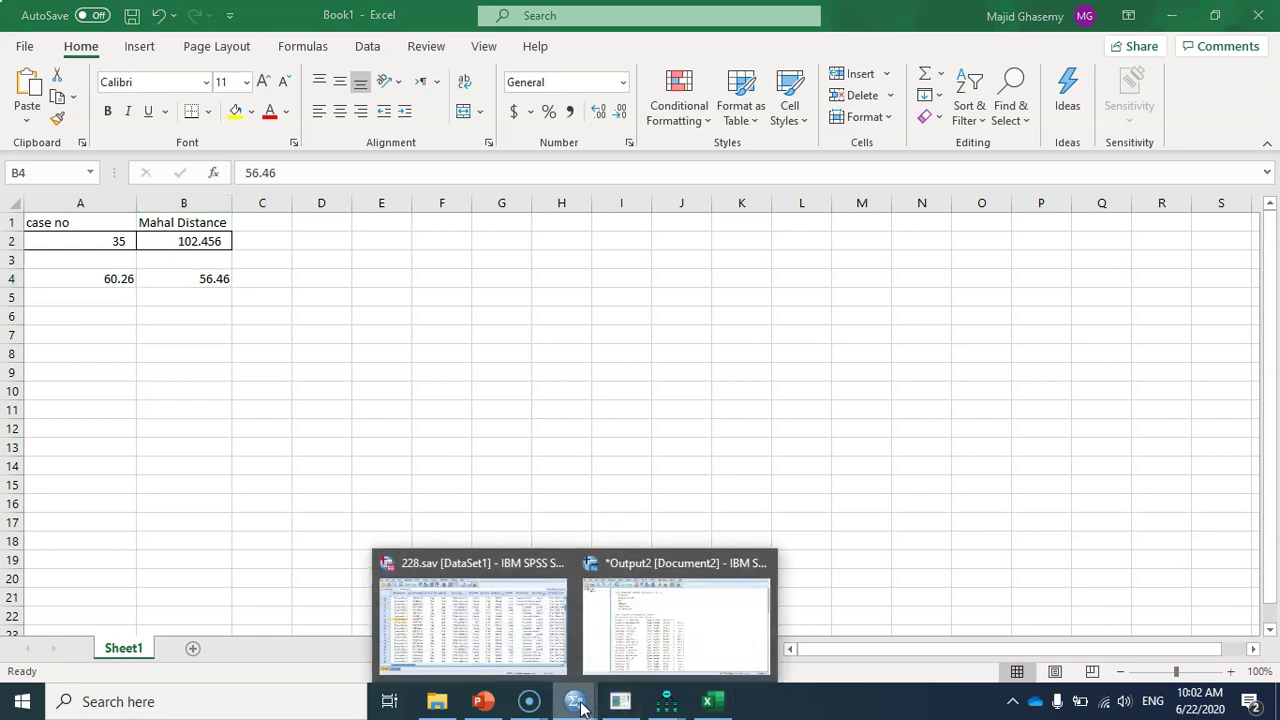
click(494, 617)
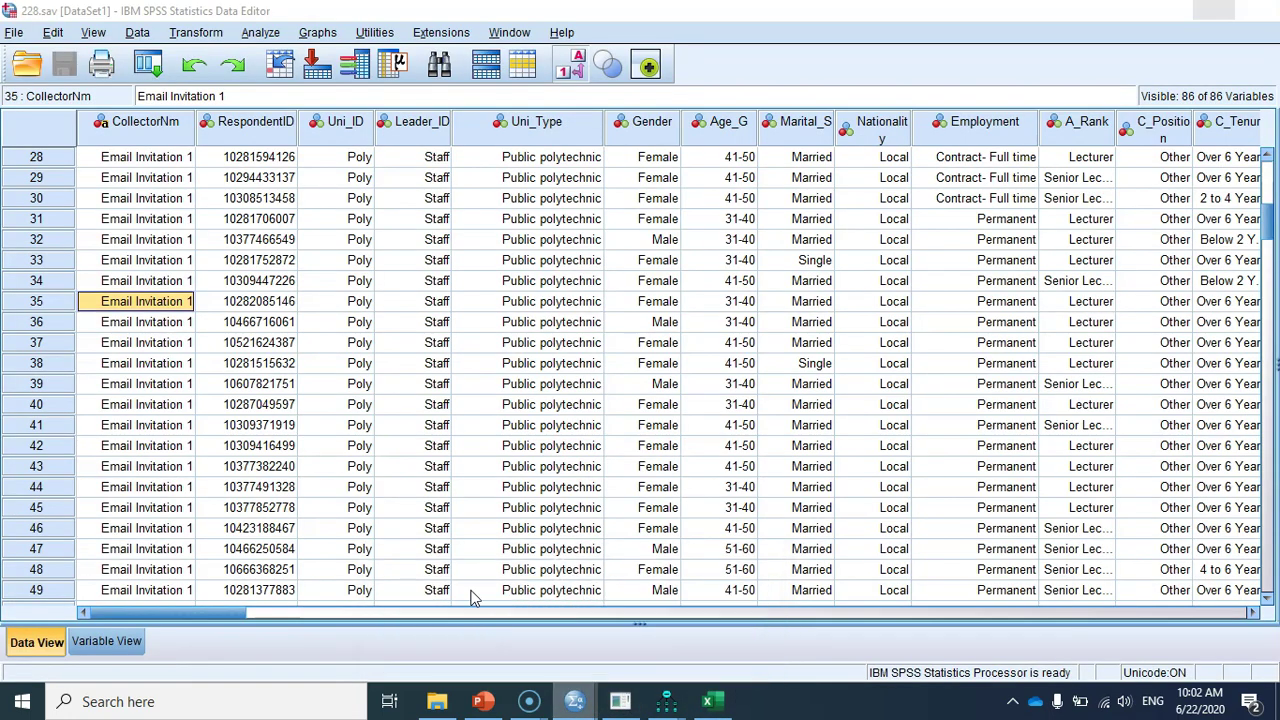
click(15, 33)
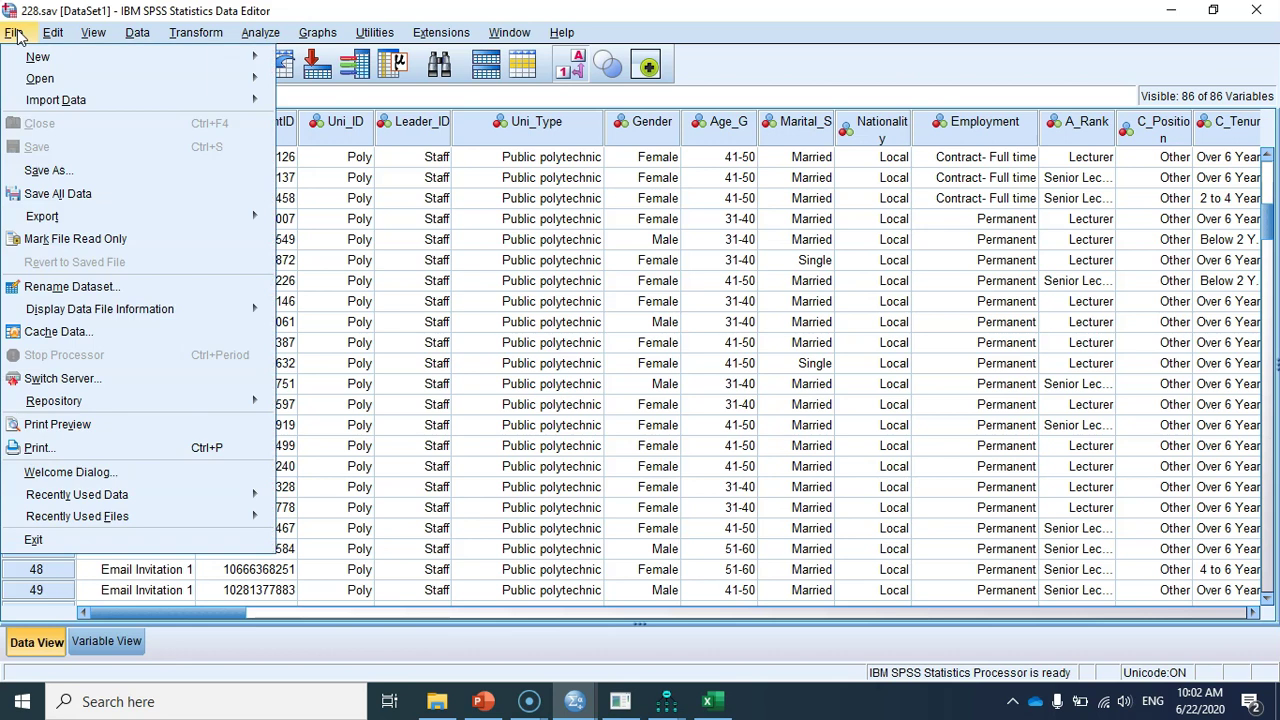
click(58, 171)
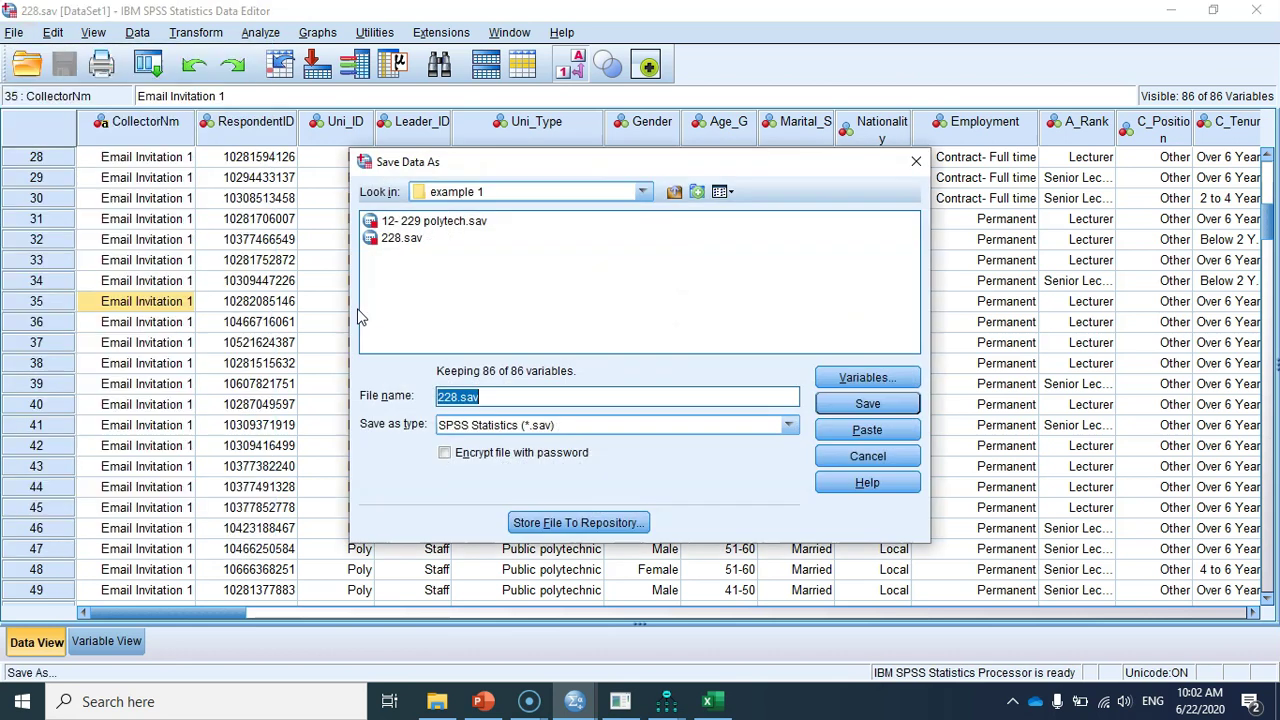
click(490, 425)
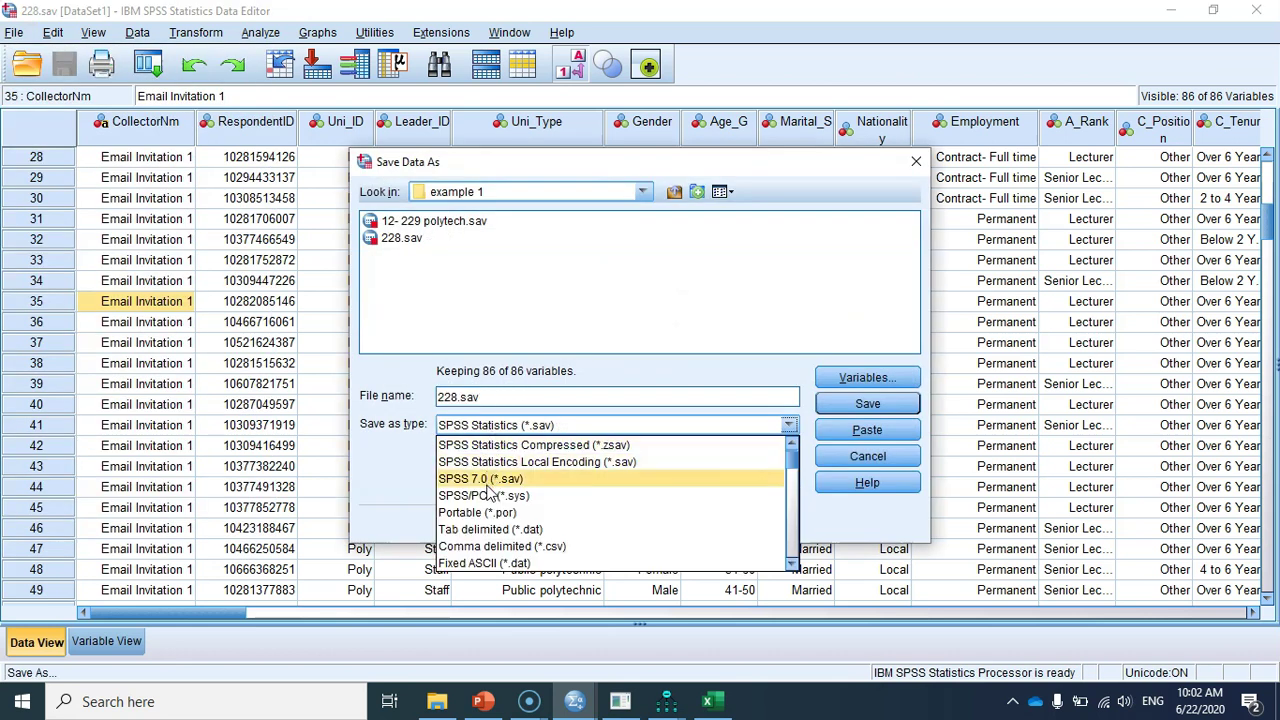
click(530, 541)
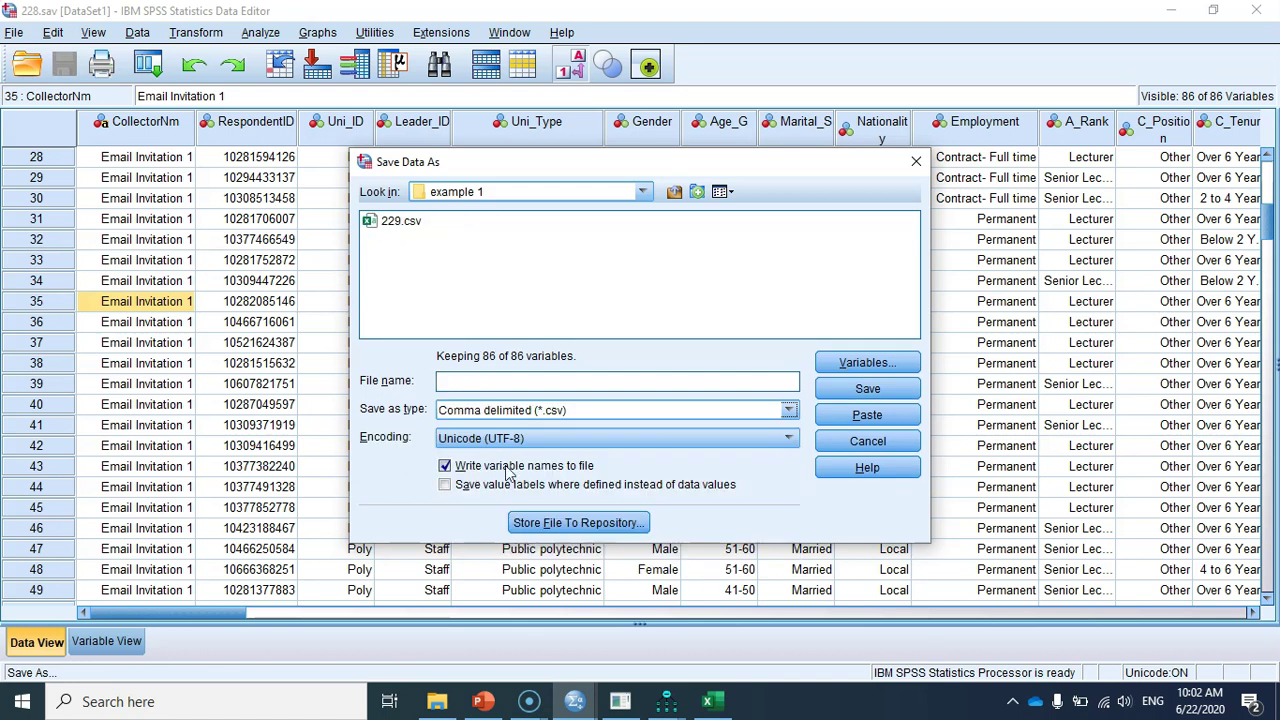
click(457, 388)
text(228)
click(864, 389)
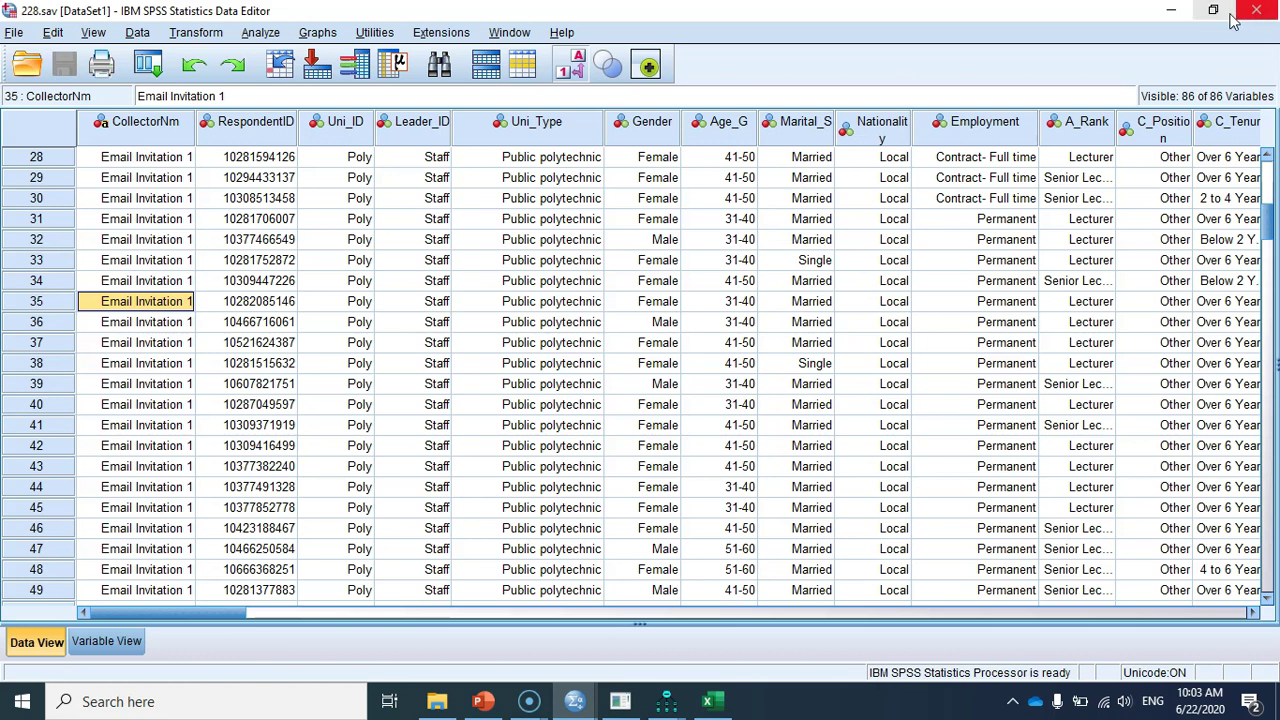
Step: Close SPSS without saving its output, and close the Amos output and Amos itself, saving the changes to model 1
click(1258, 12)
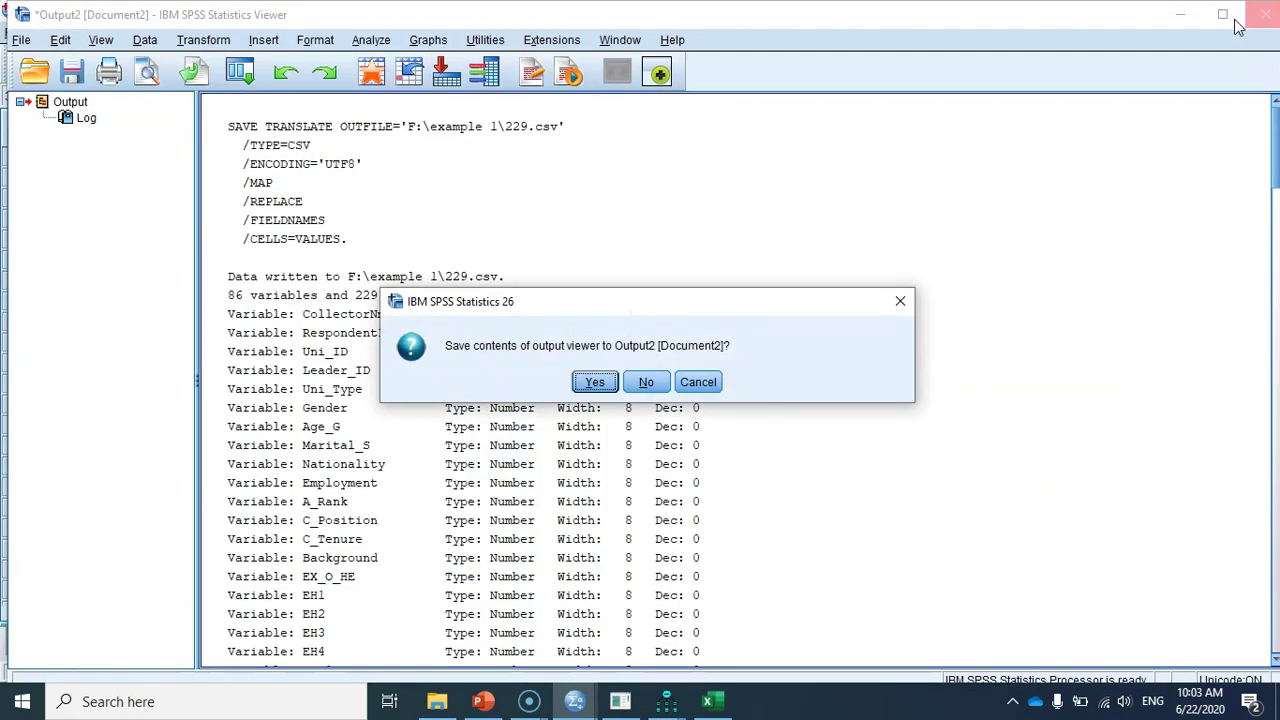
click(656, 382)
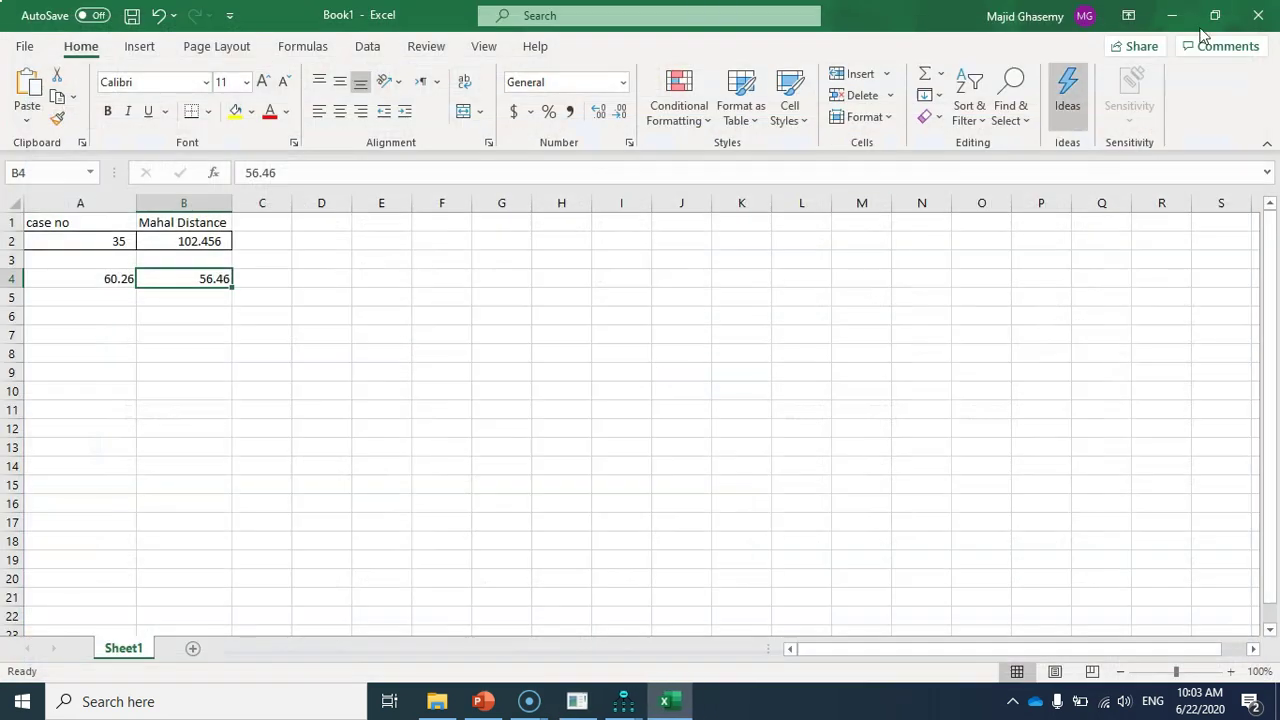
click(620, 701)
click(706, 632)
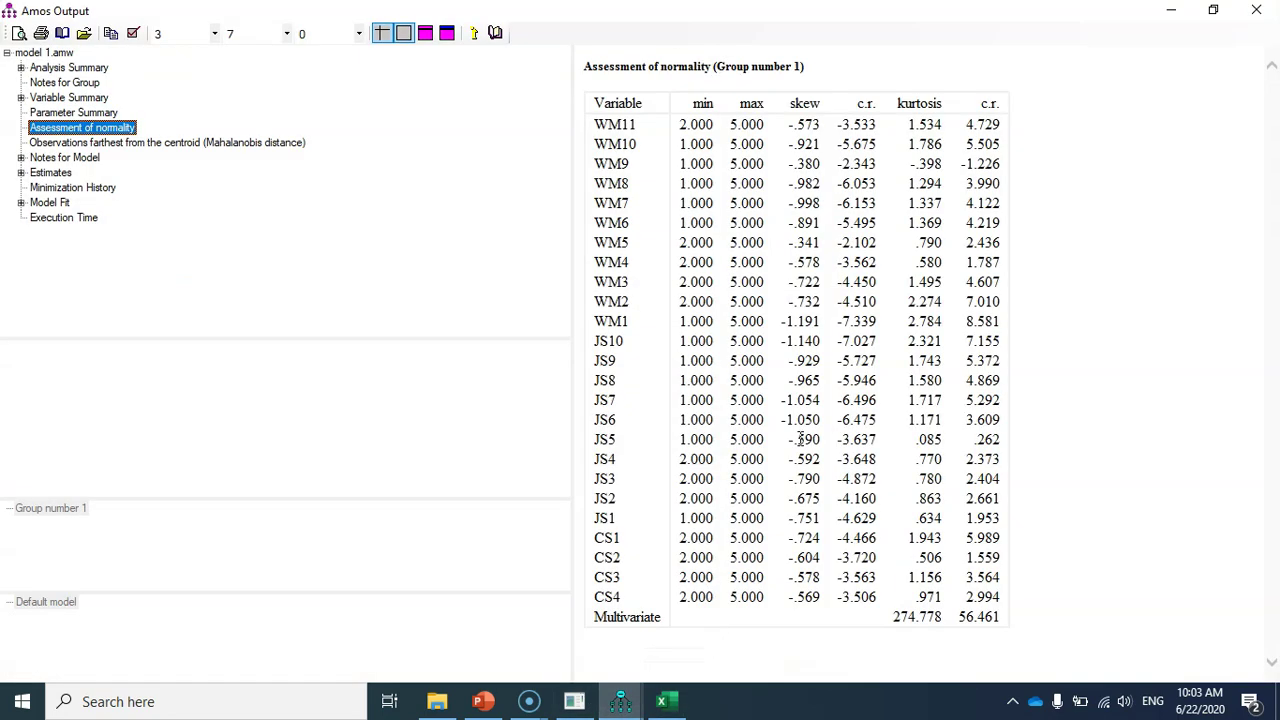
click(1260, 12)
click(620, 701)
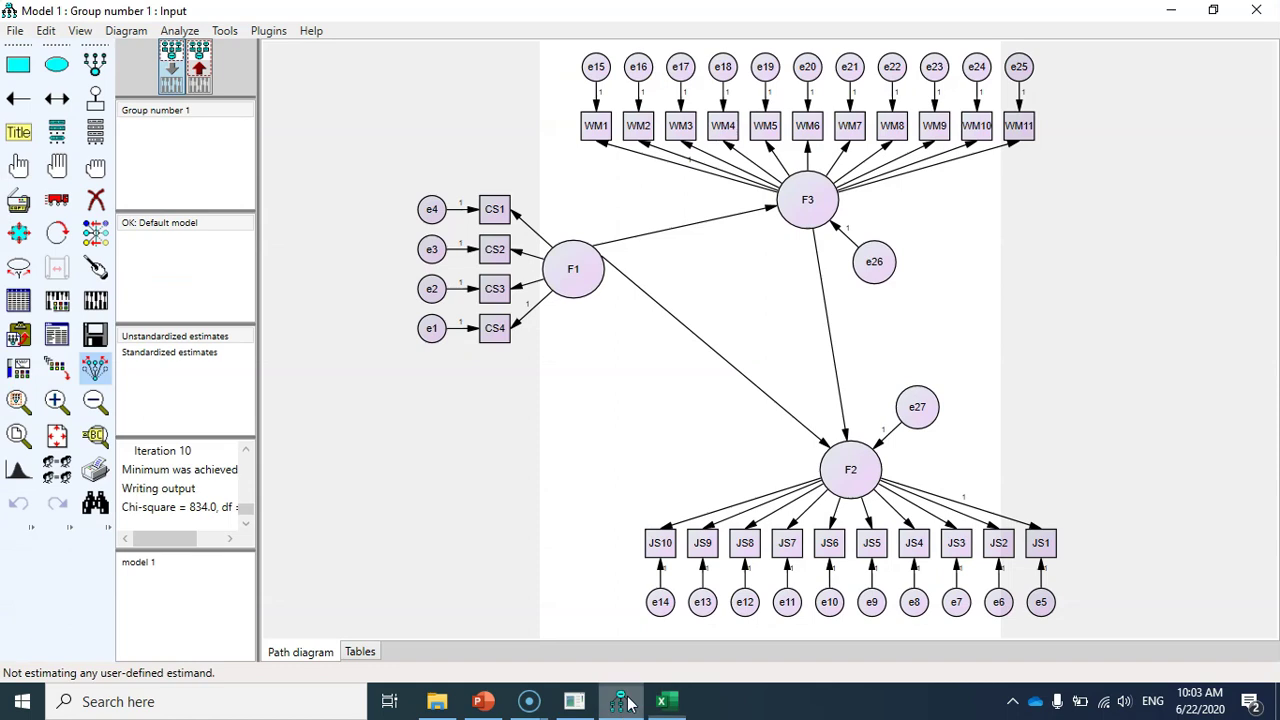
click(1258, 10)
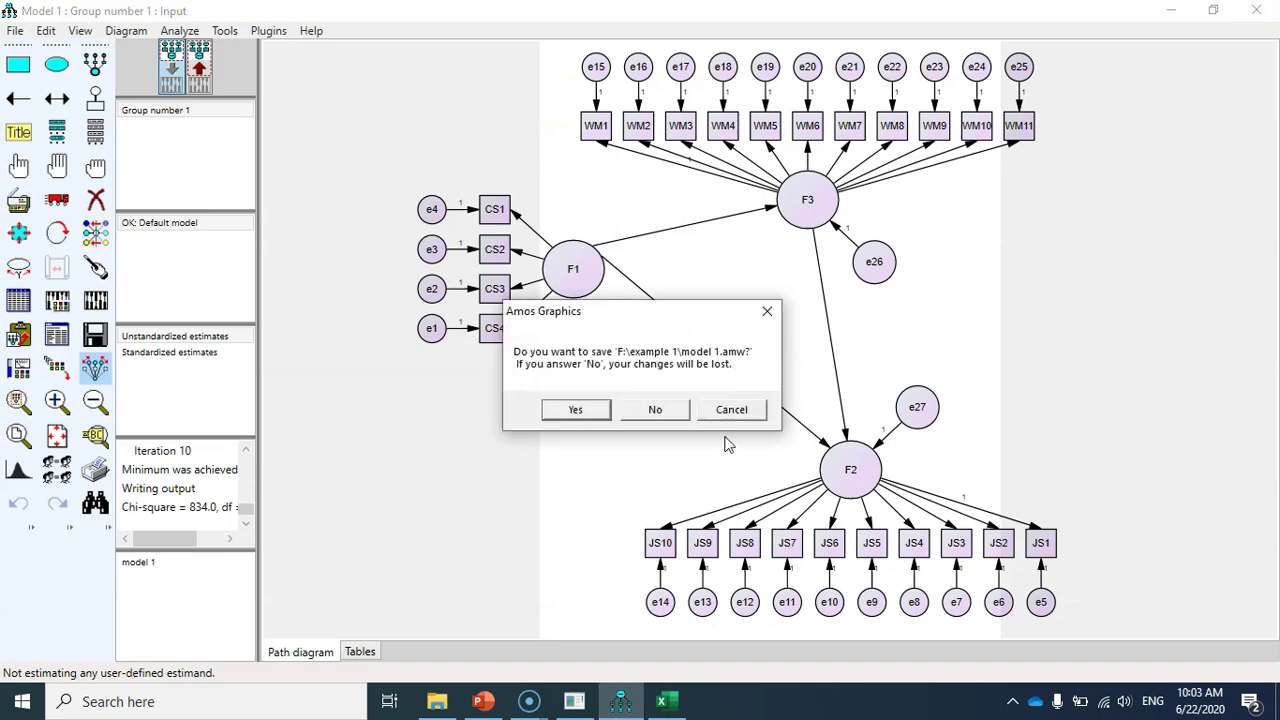
click(590, 412)
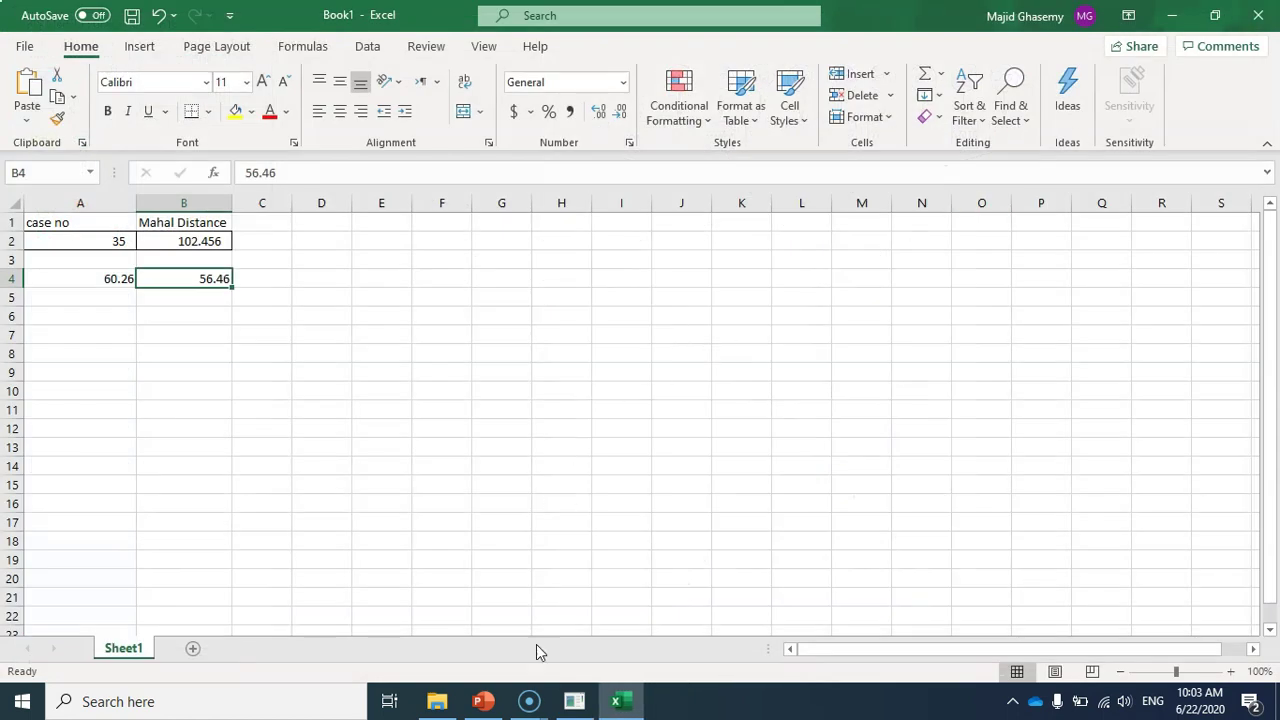
Step: Switch to SmartPLS and import the data file 228.csv into the example 1 project under the name 228
click(574, 701)
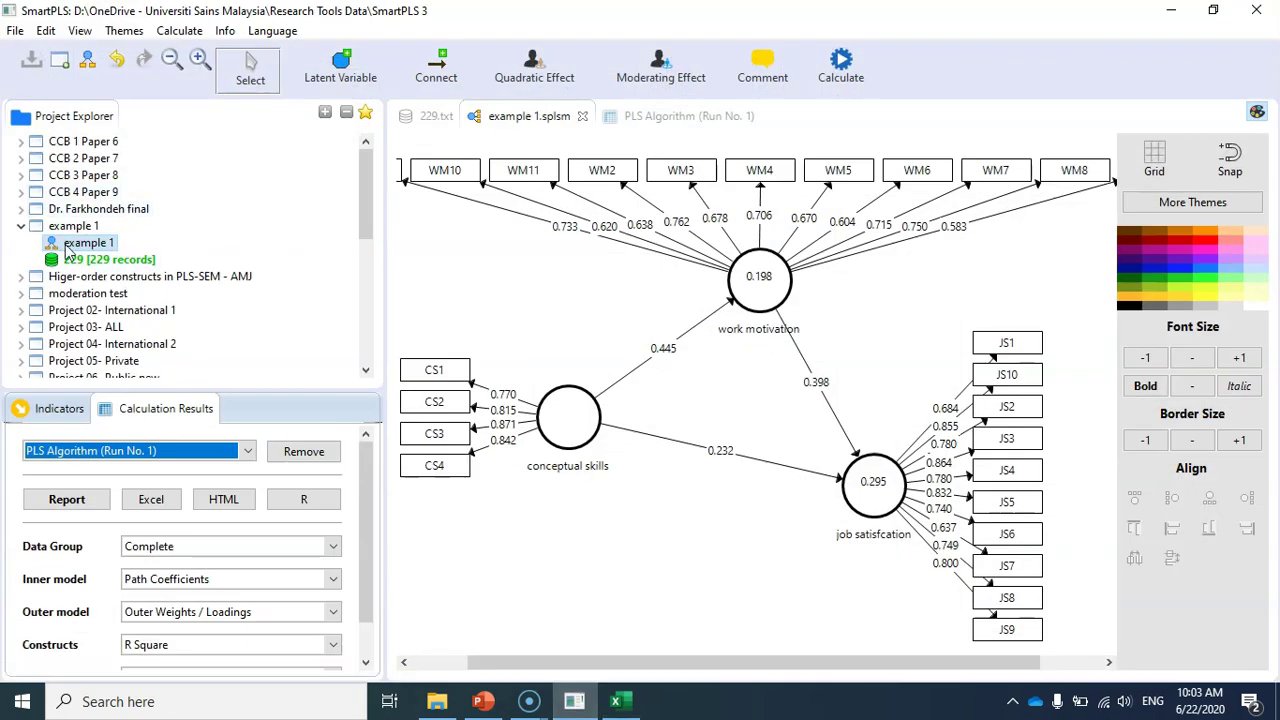
right_click(68, 226)
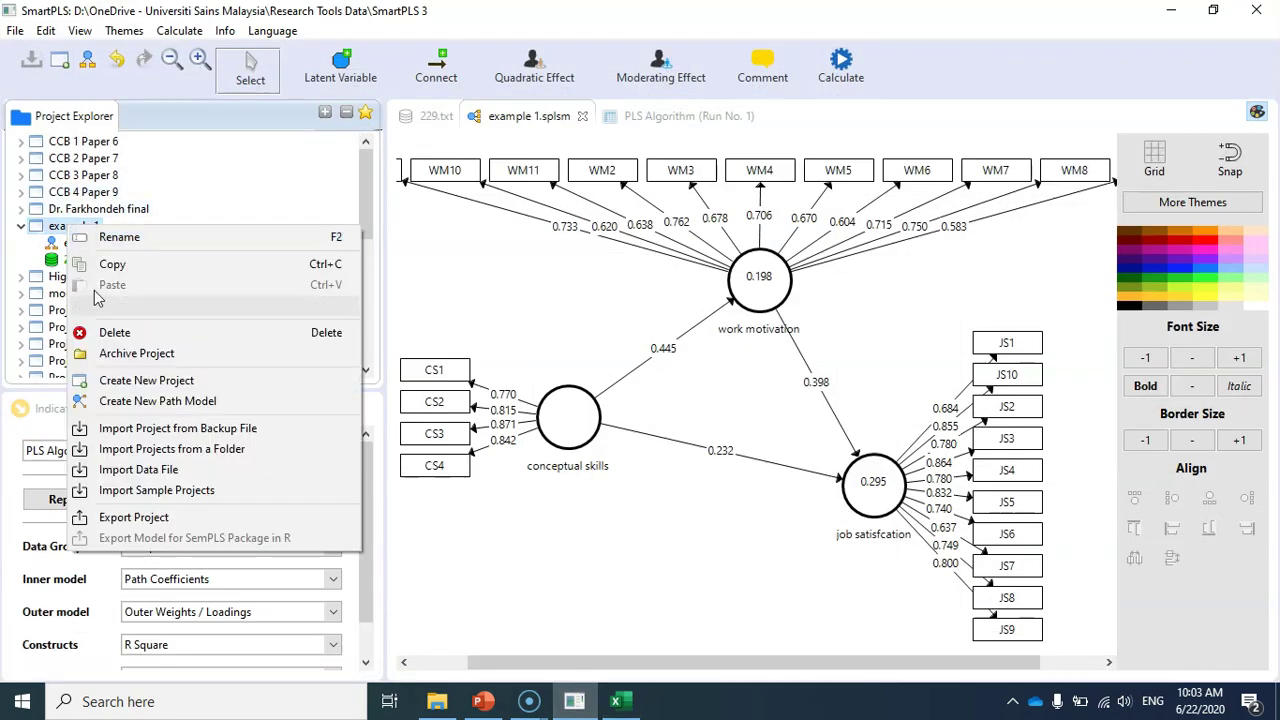
click(148, 472)
click(368, 190)
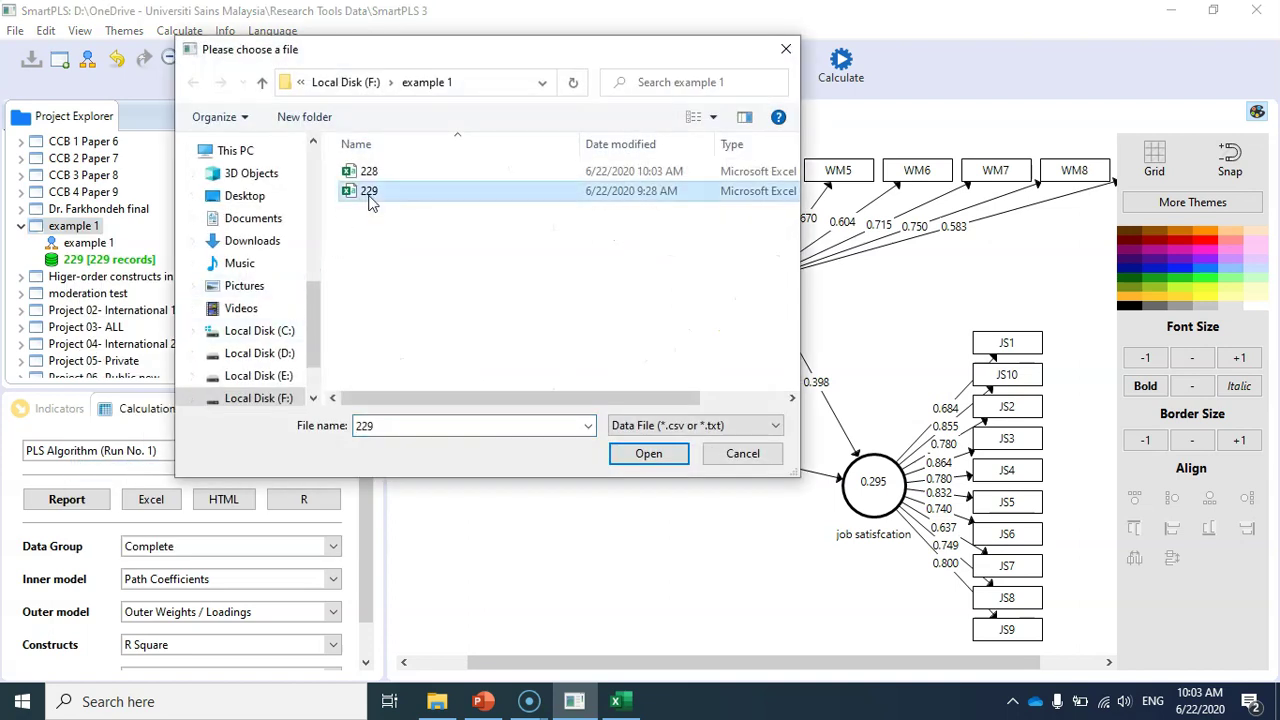
click(369, 176)
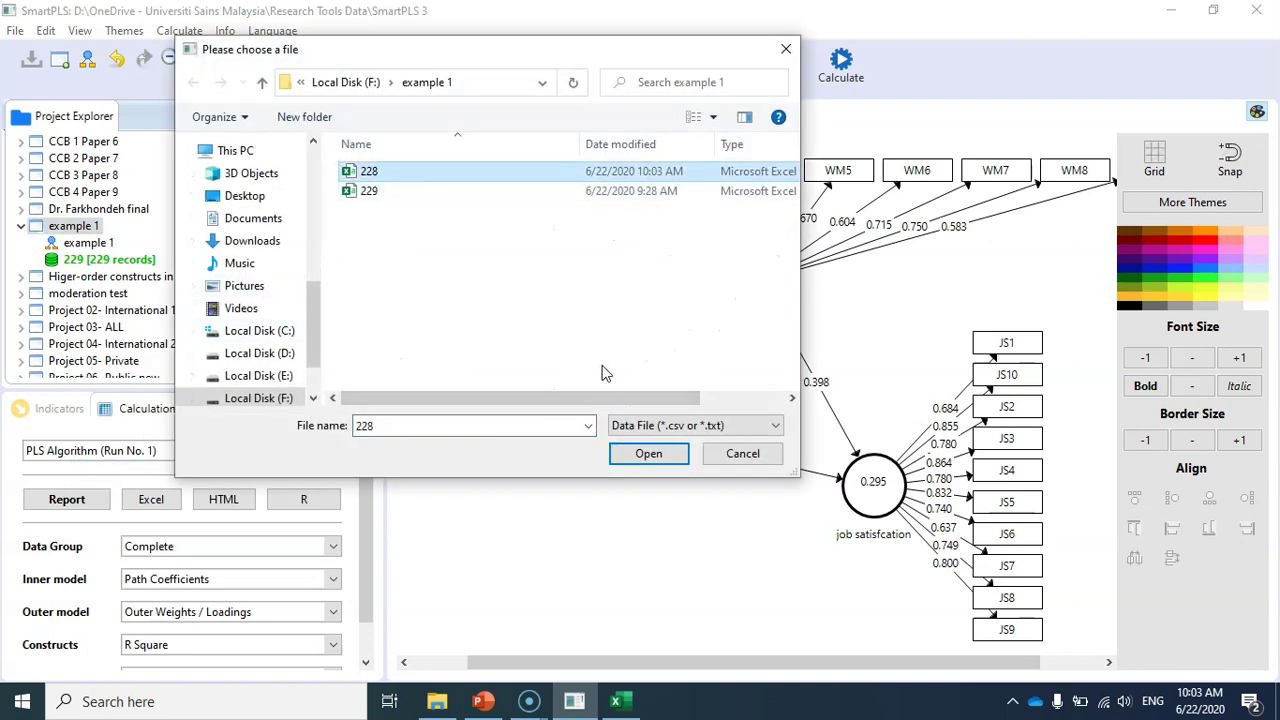
click(650, 453)
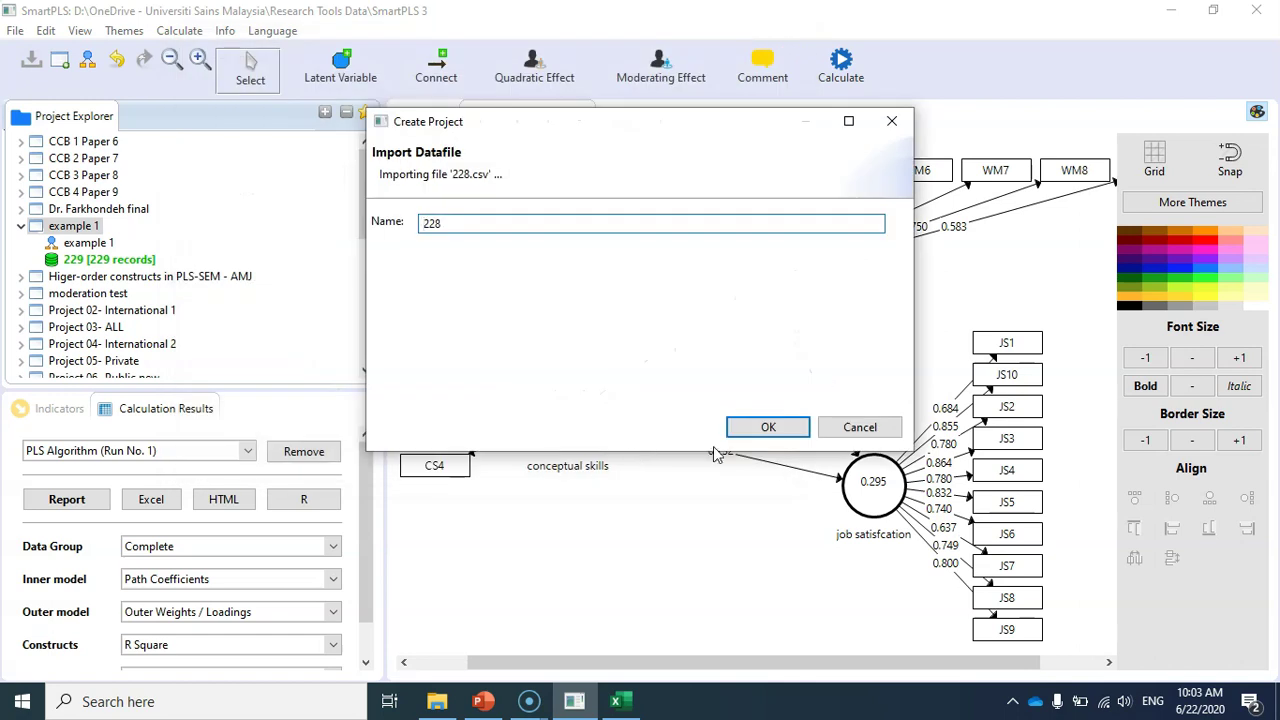
click(768, 428)
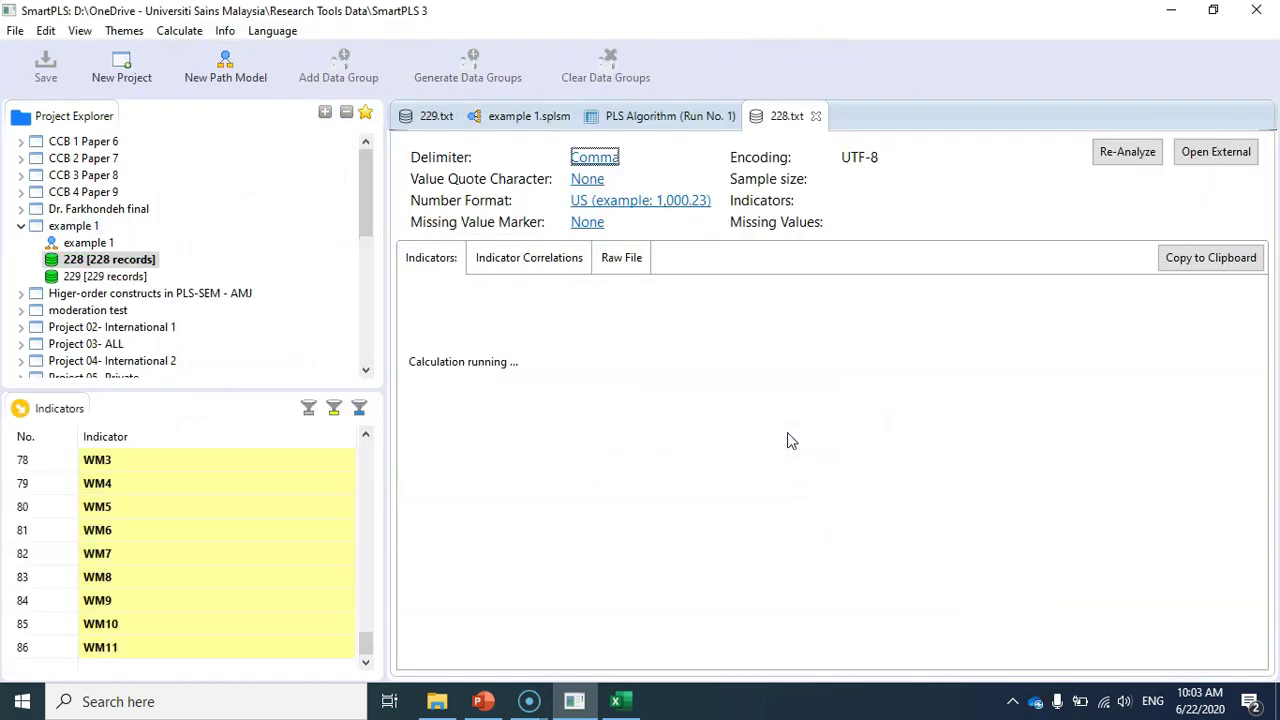
Step: Check the example 1 model and its first PLS Algorithm results, and close the 228.txt data view
click(548, 118)
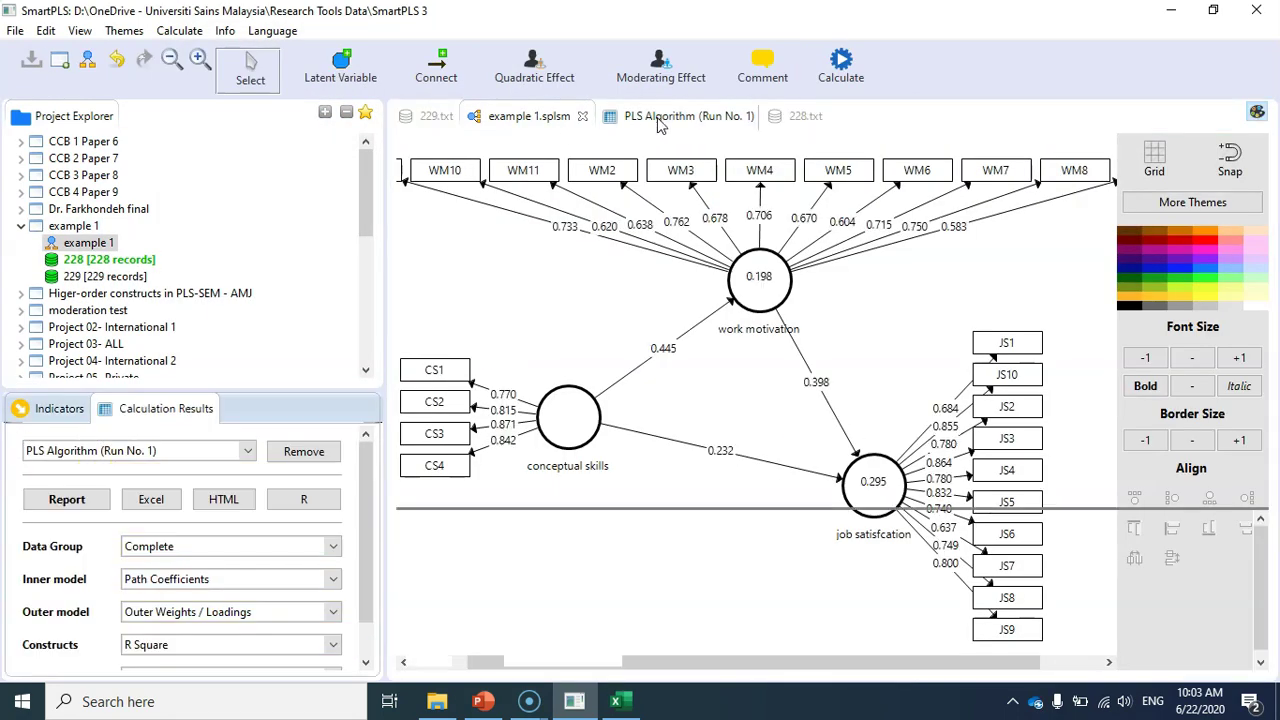
click(660, 118)
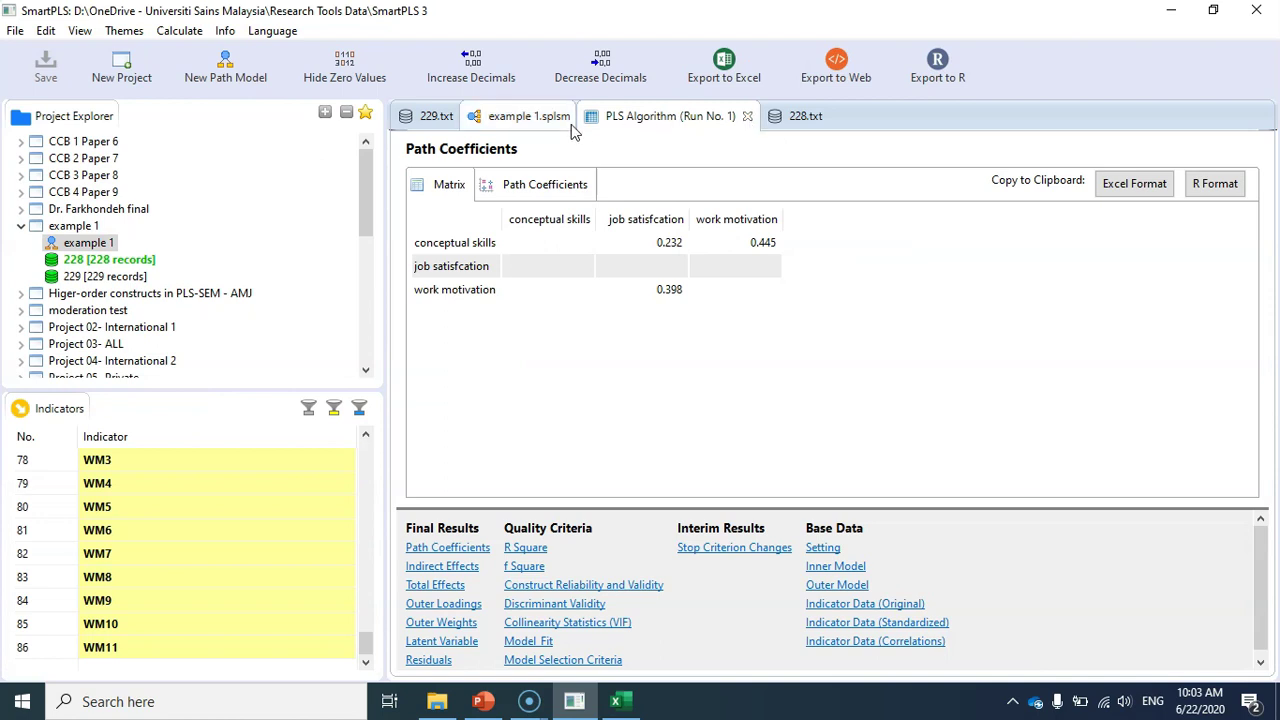
click(800, 117)
click(815, 116)
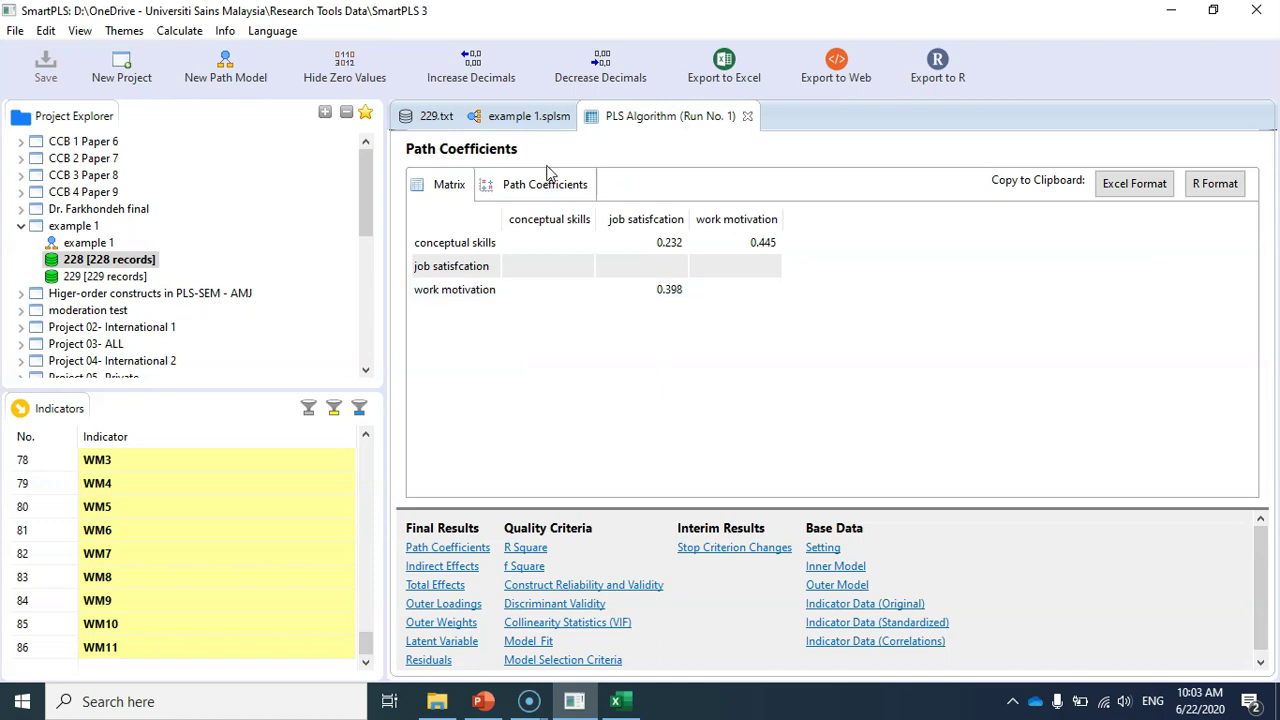
Step: Review the example 1 path model alongside the path coefficients of PLS Algorithm Run No. 1
click(532, 118)
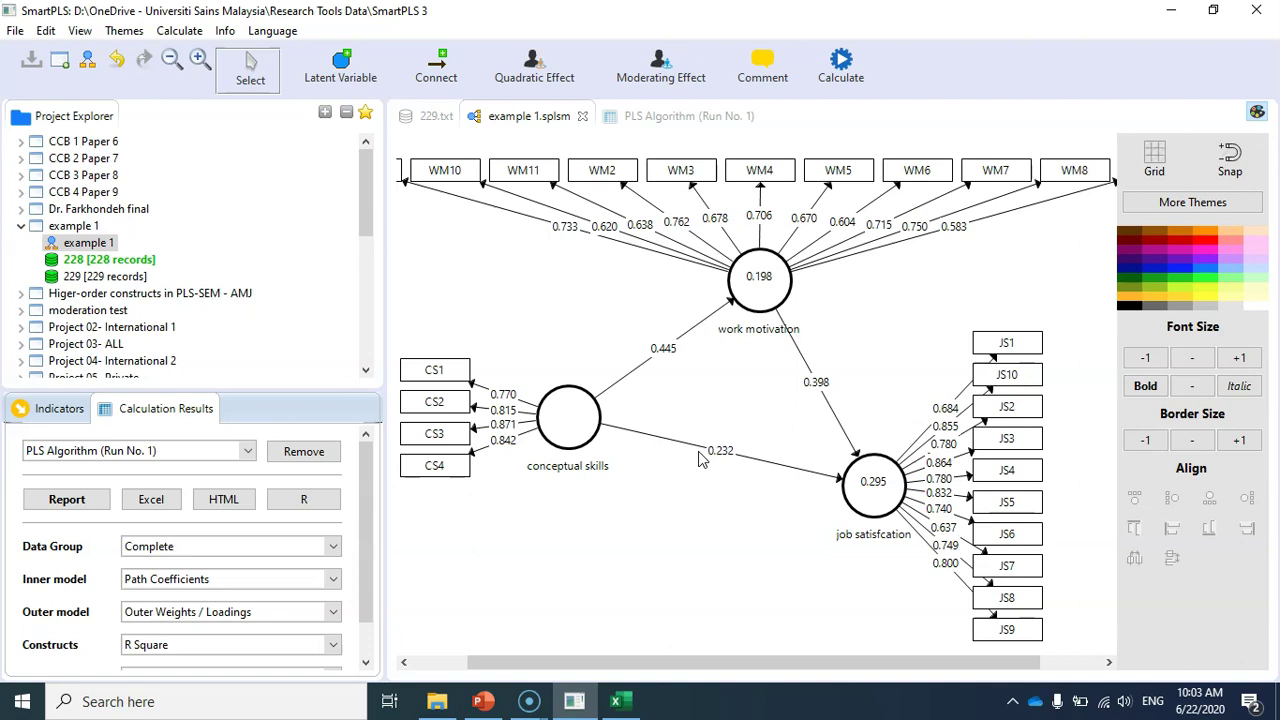
click(640, 118)
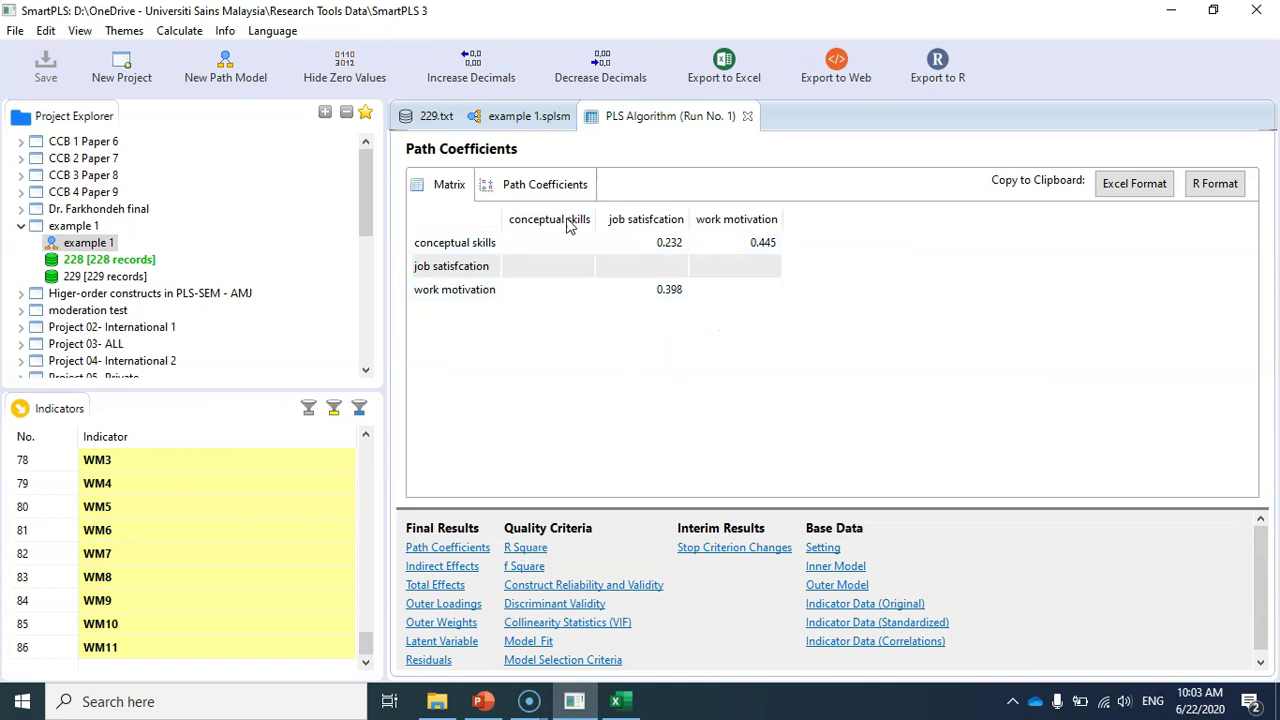
click(514, 116)
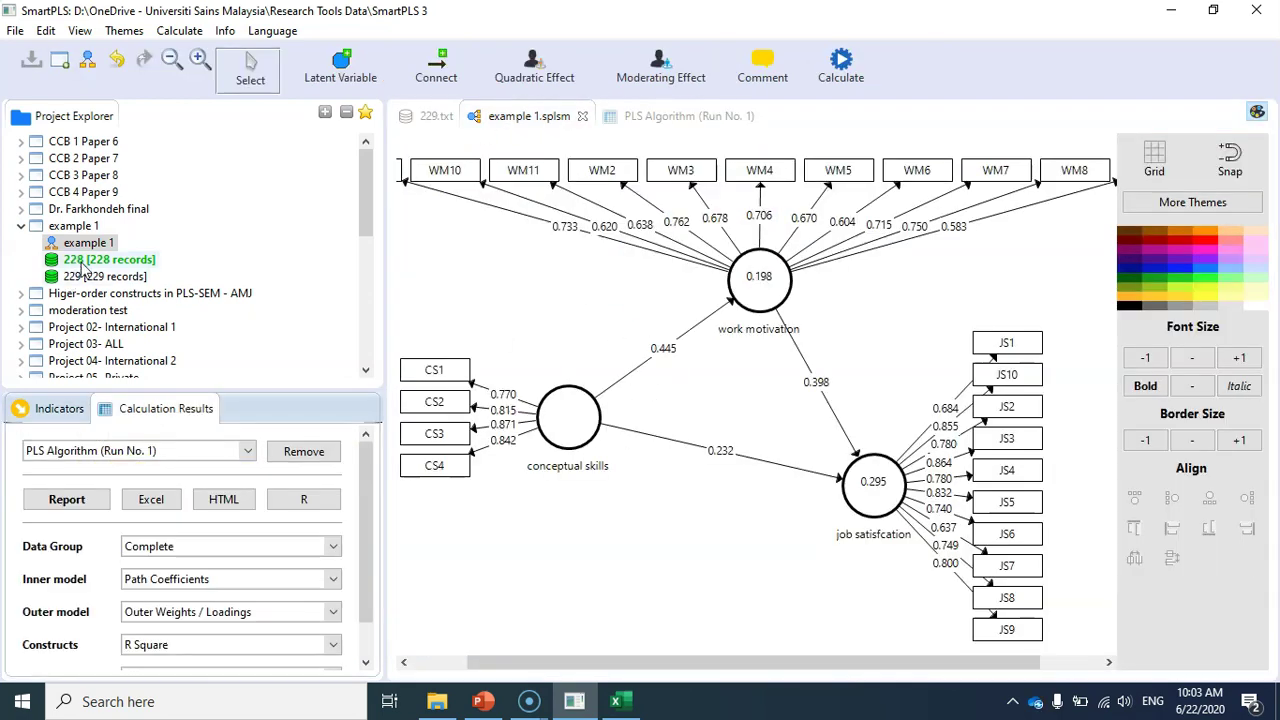
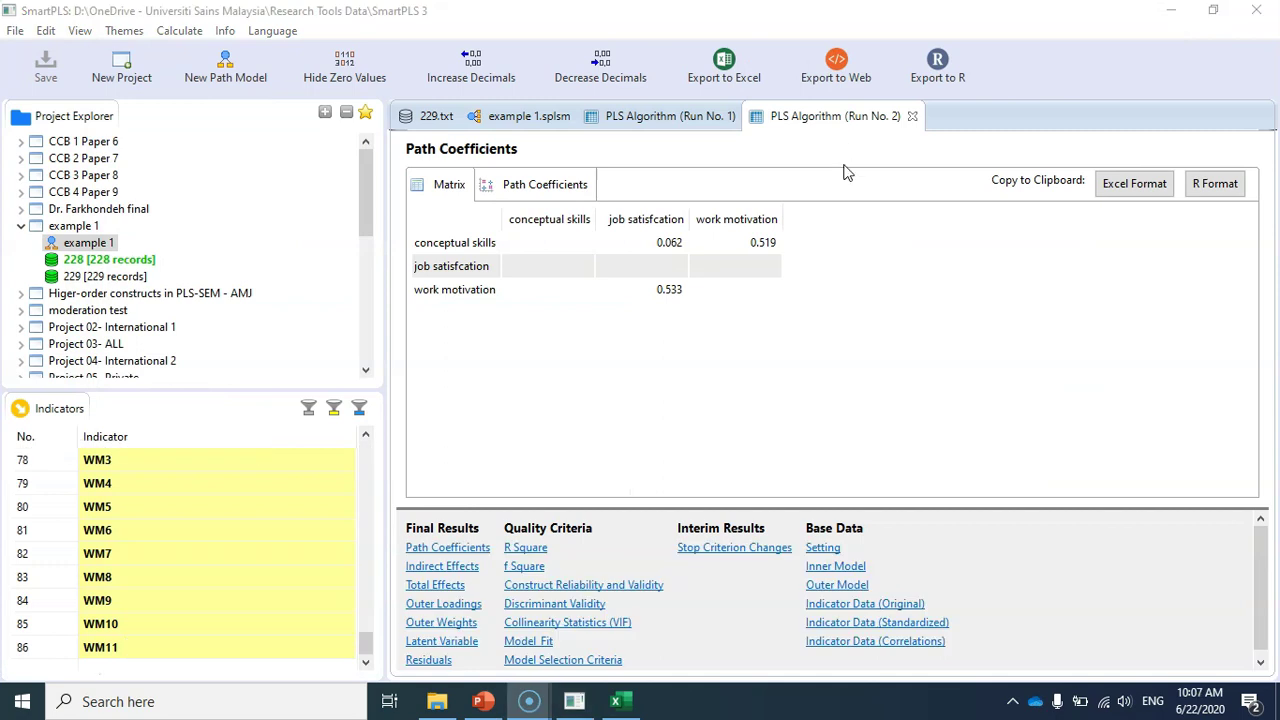
Step: Compare the path coefficients matrix between PLS Algorithm Run No. 1 and Run No. 2
click(686, 118)
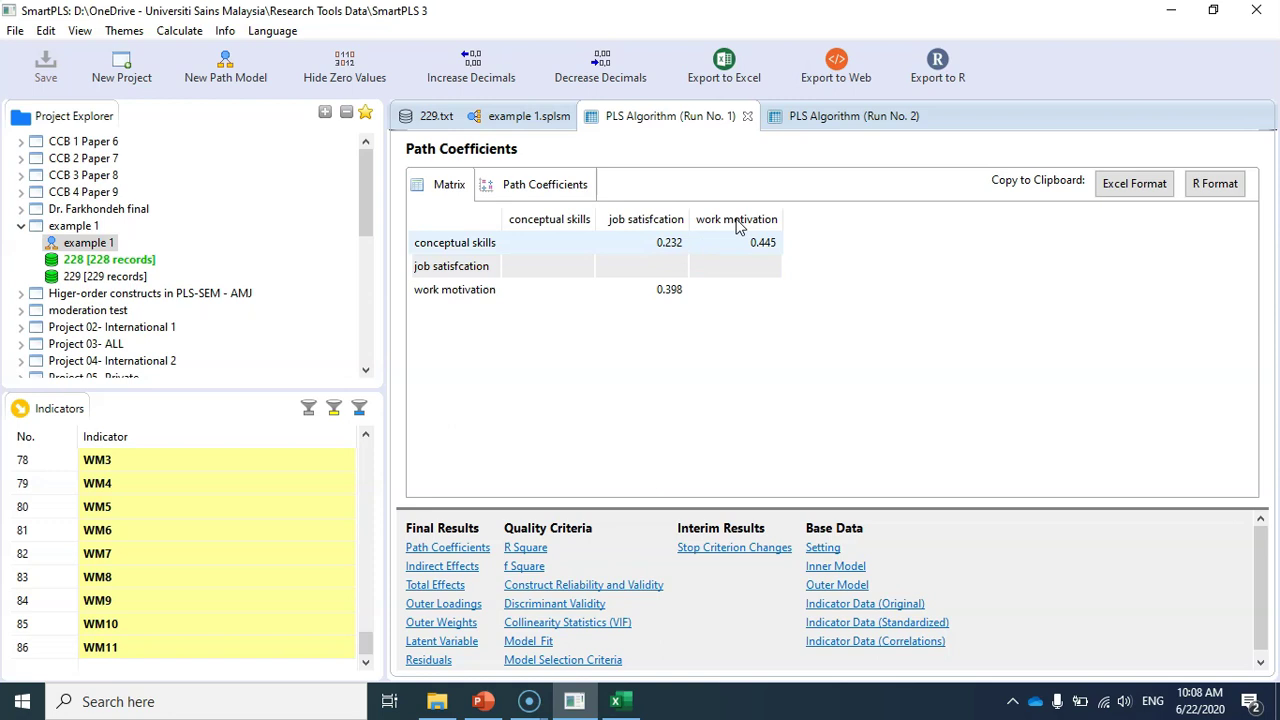
click(821, 120)
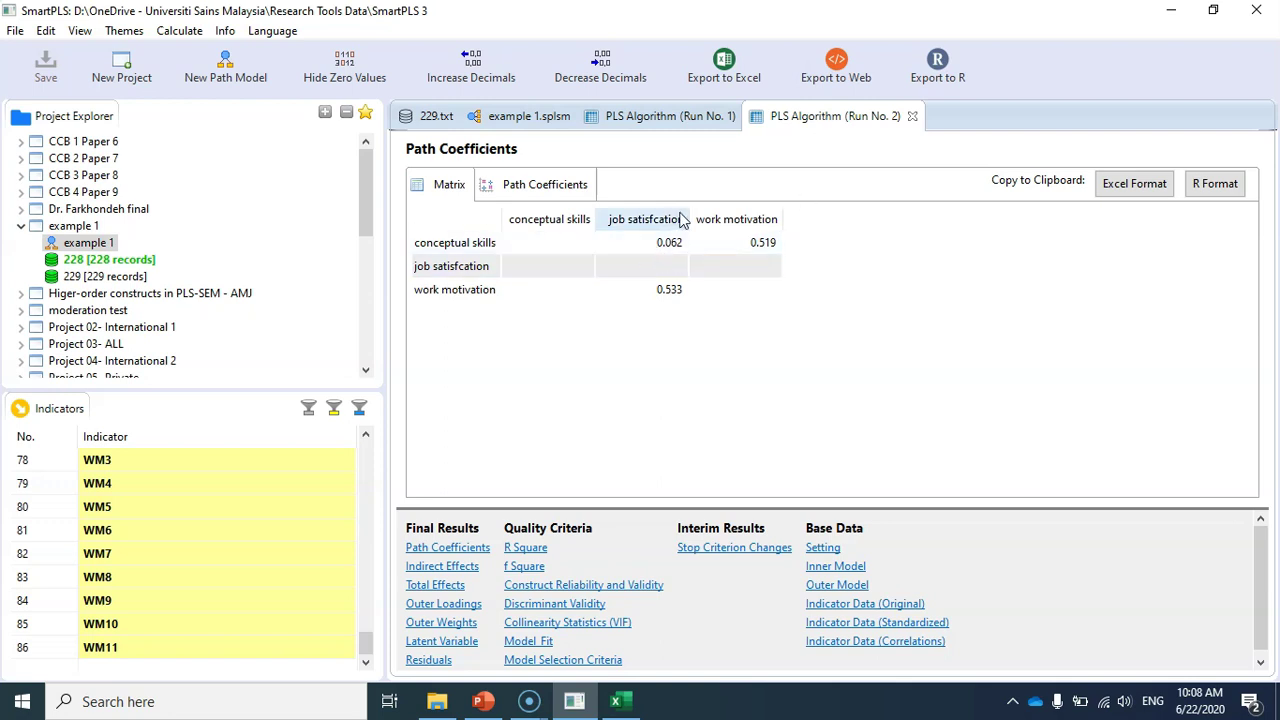
click(675, 262)
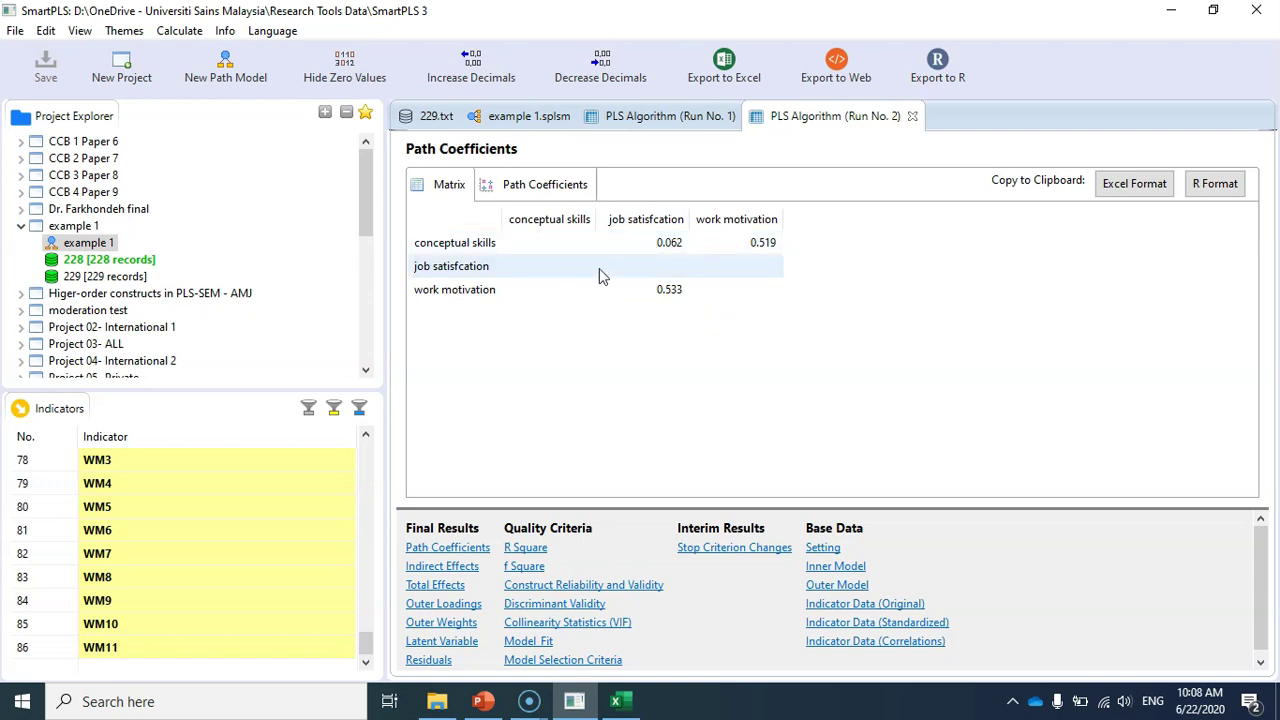
click(668, 118)
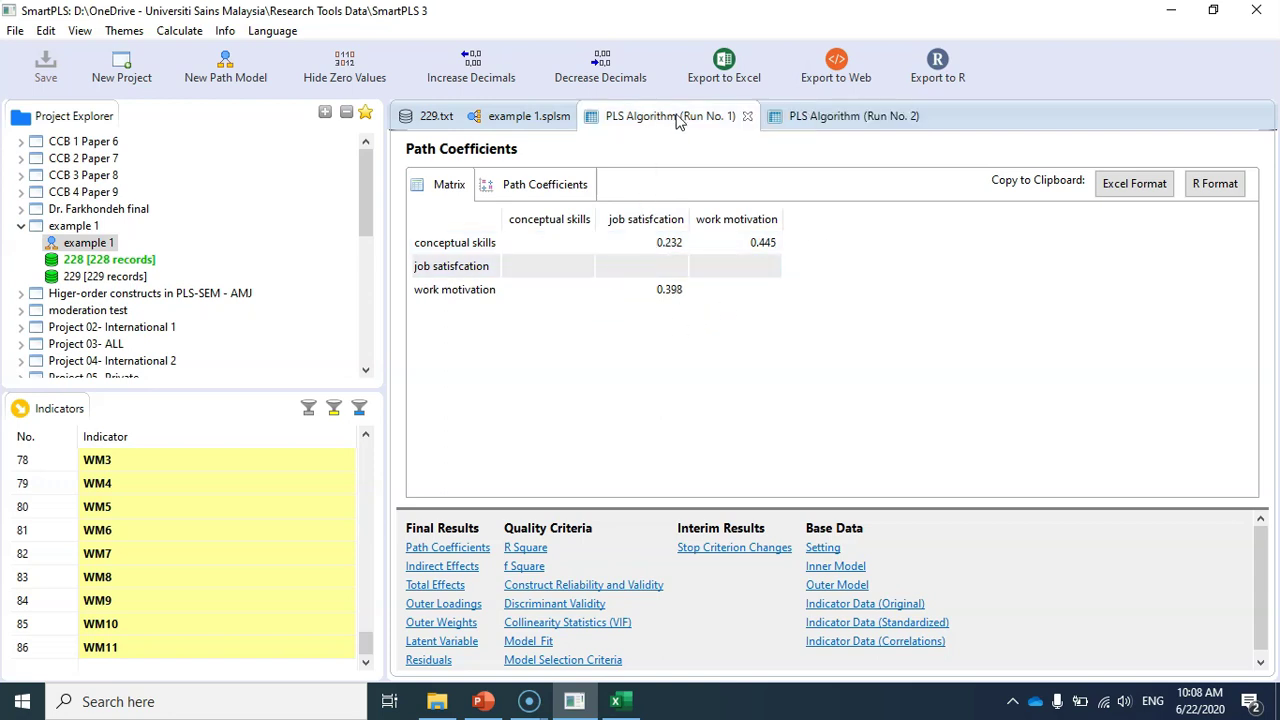
click(810, 116)
Step: Show the R Square results in both PLS Algorithm runs and compare them for job satisfaction and work motivation
click(697, 118)
click(525, 549)
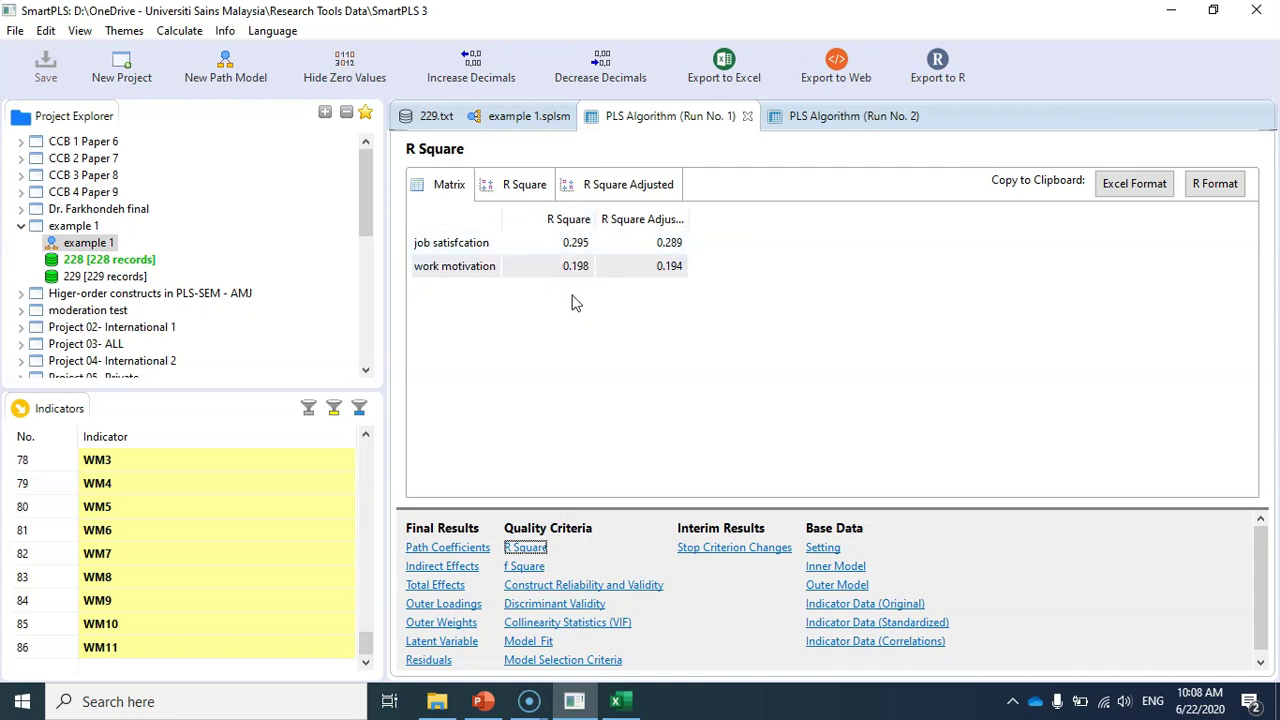
click(848, 118)
click(526, 552)
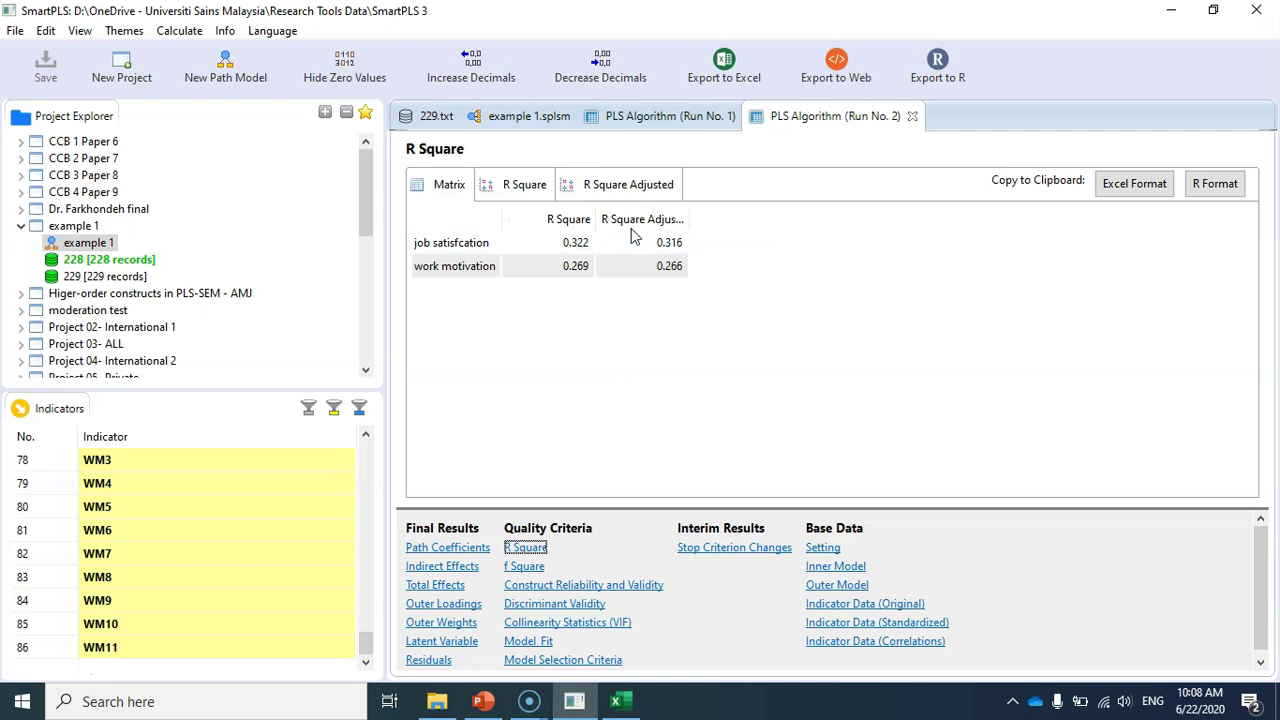
click(663, 118)
key(ctrl+Page_Down)
click(670, 118)
click(805, 117)
key(ctrl+Page_Up)
click(807, 117)
click(663, 117)
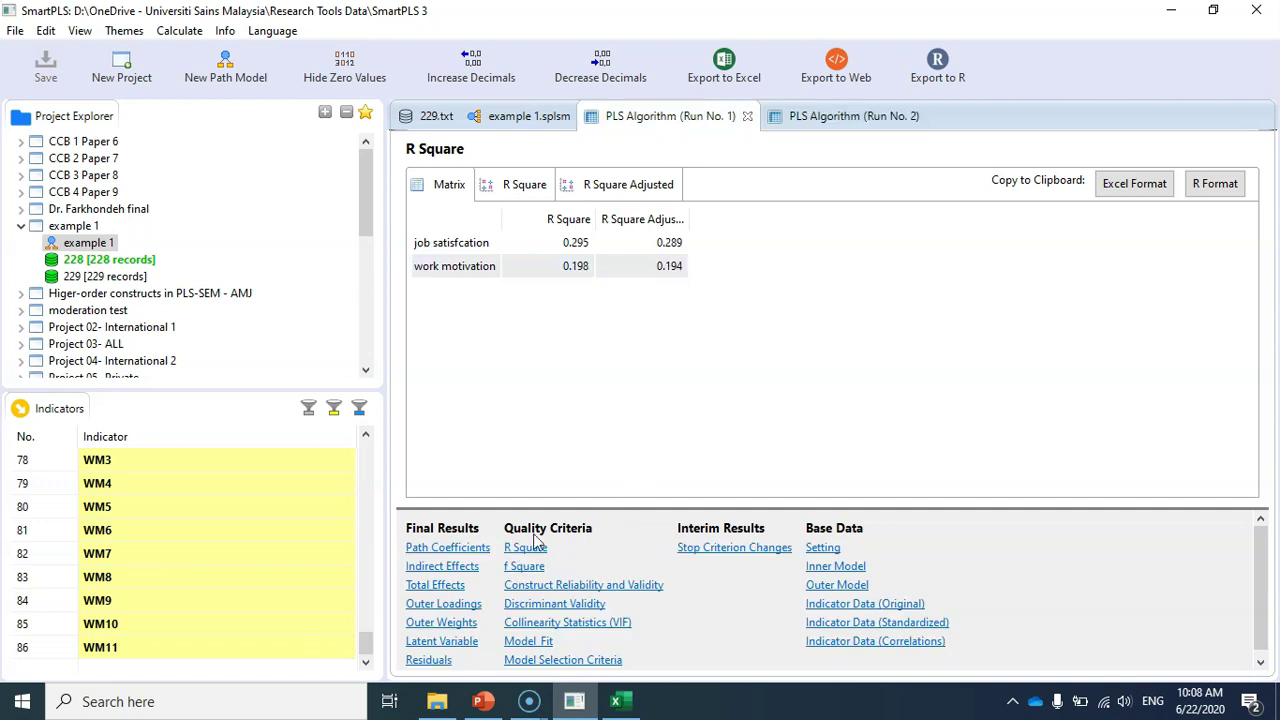